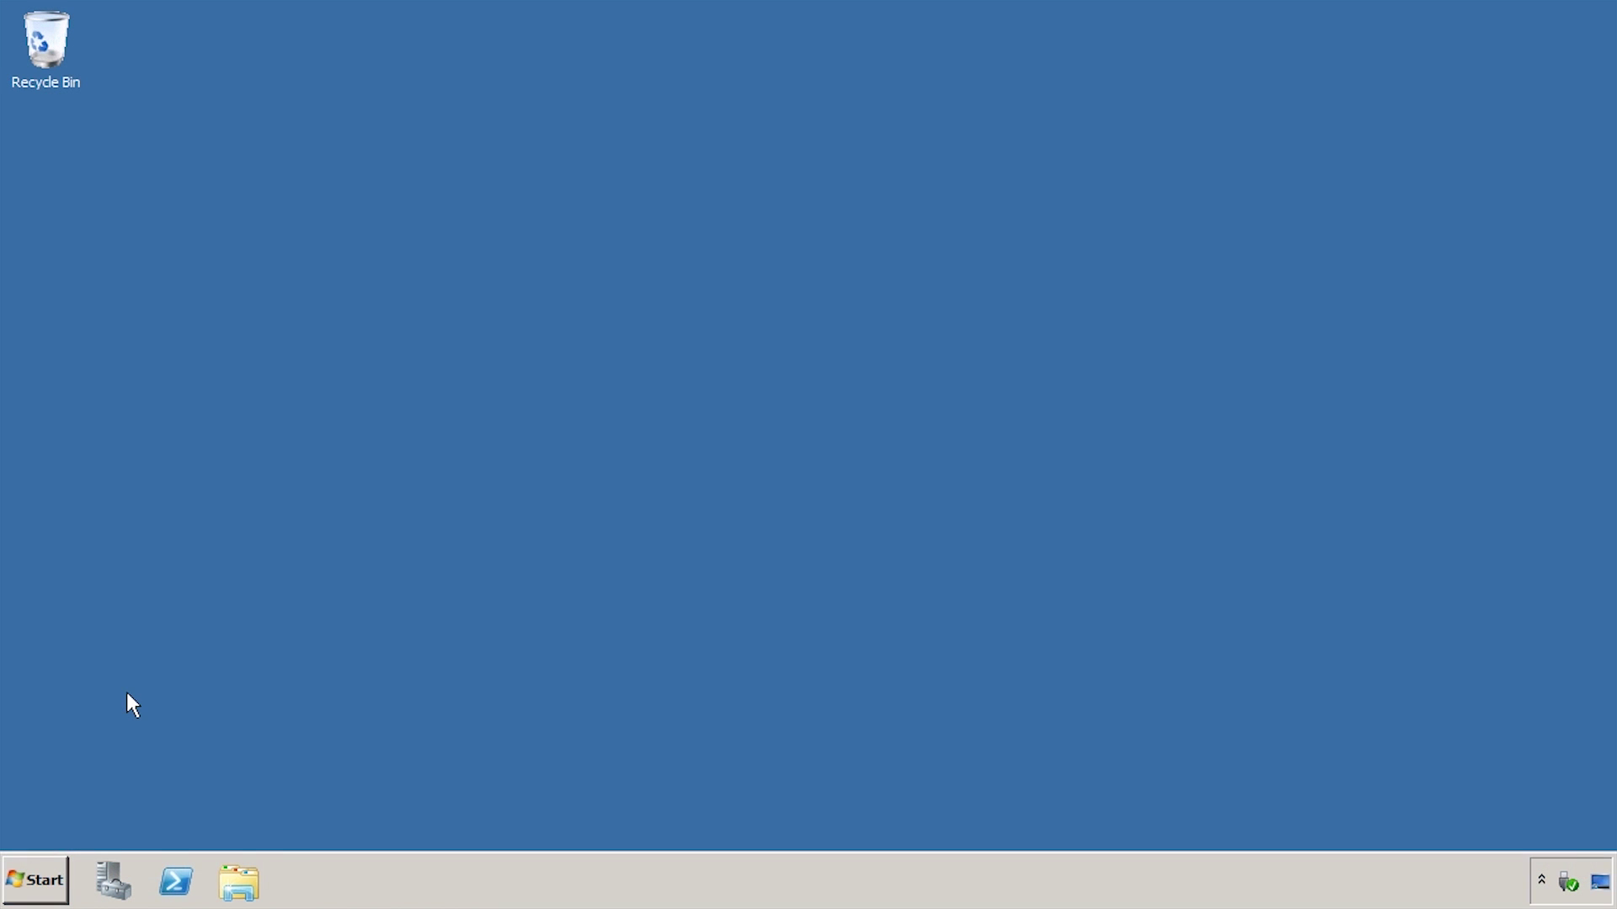
# Browse to C:\Software in Explorer and locate its Adobe Reader and Chrome folders
pyautogui.click(228, 888)
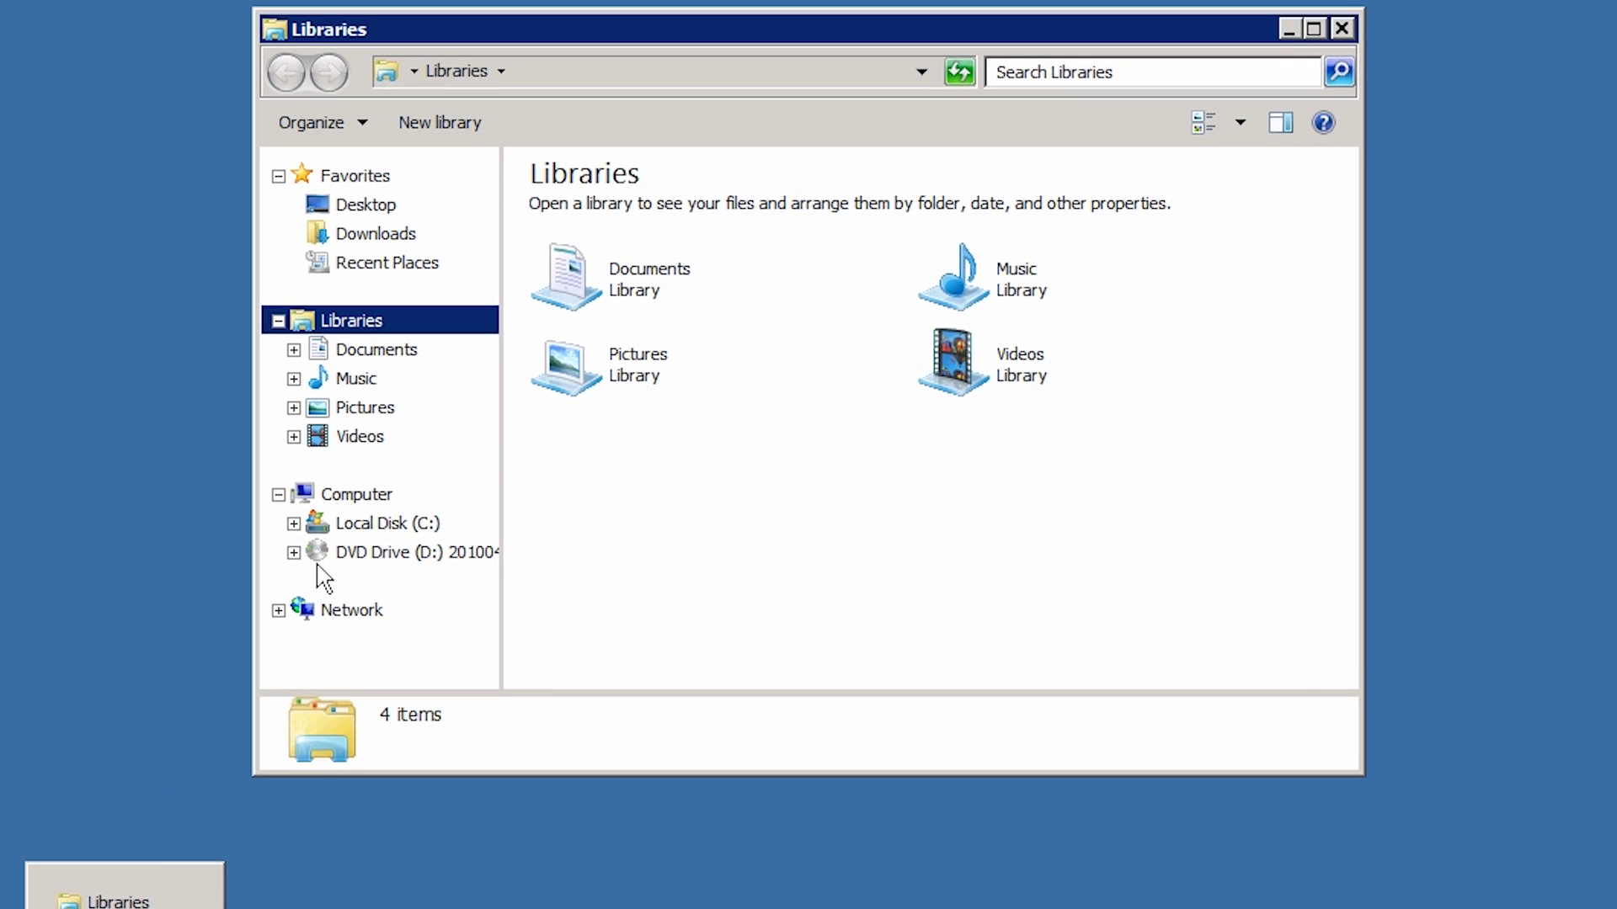
pyautogui.click(295, 524)
pyautogui.click(358, 547)
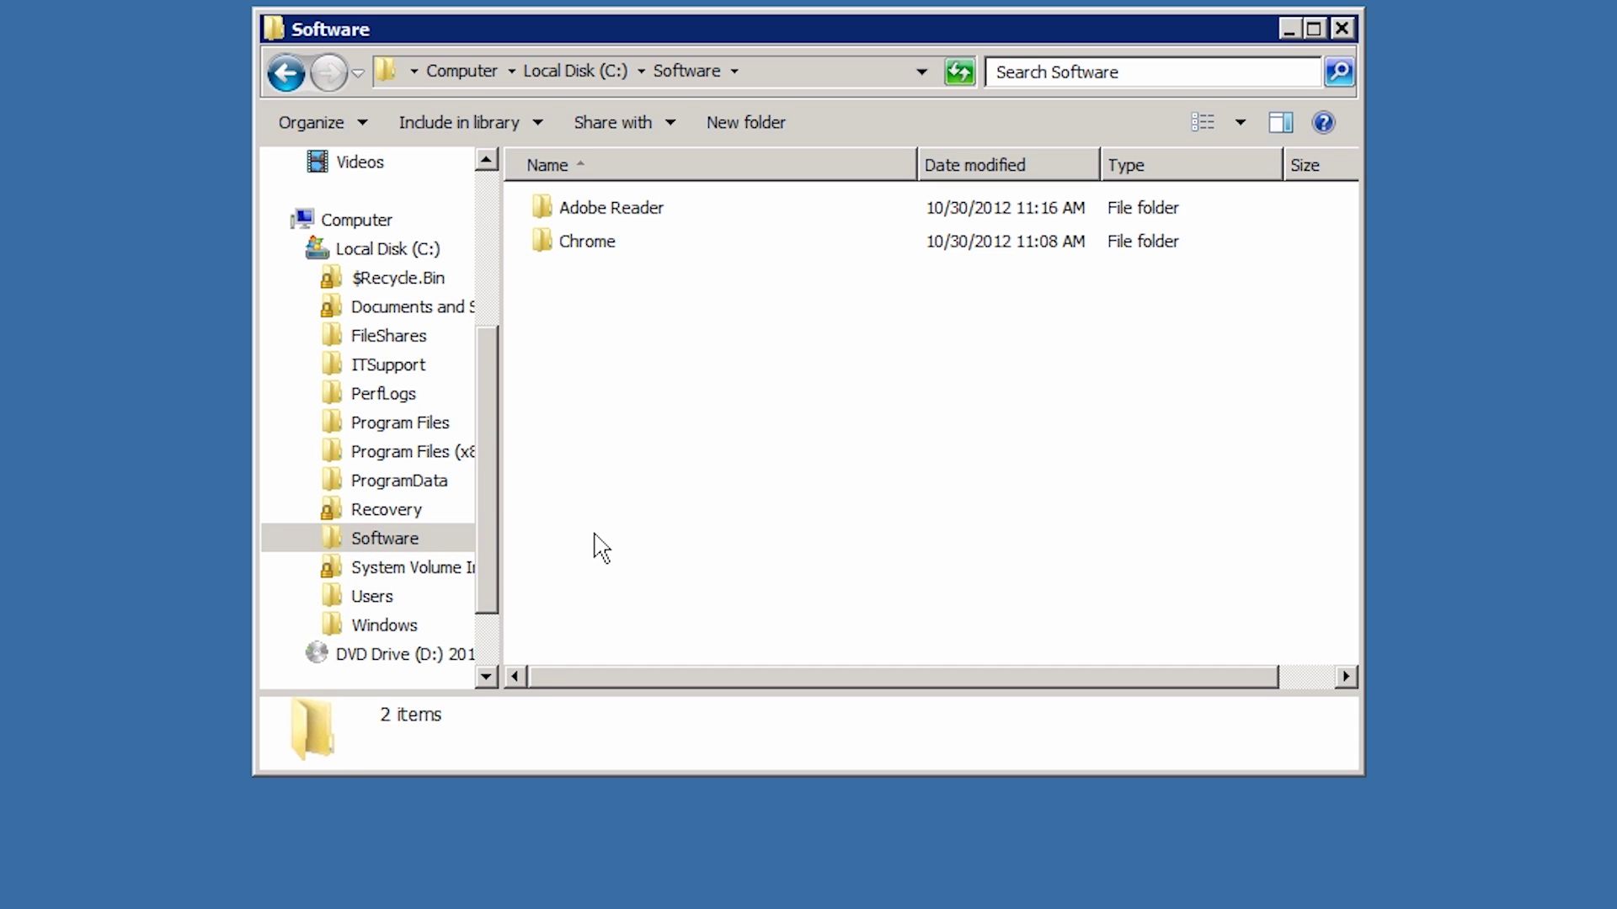
pyautogui.click(560, 220)
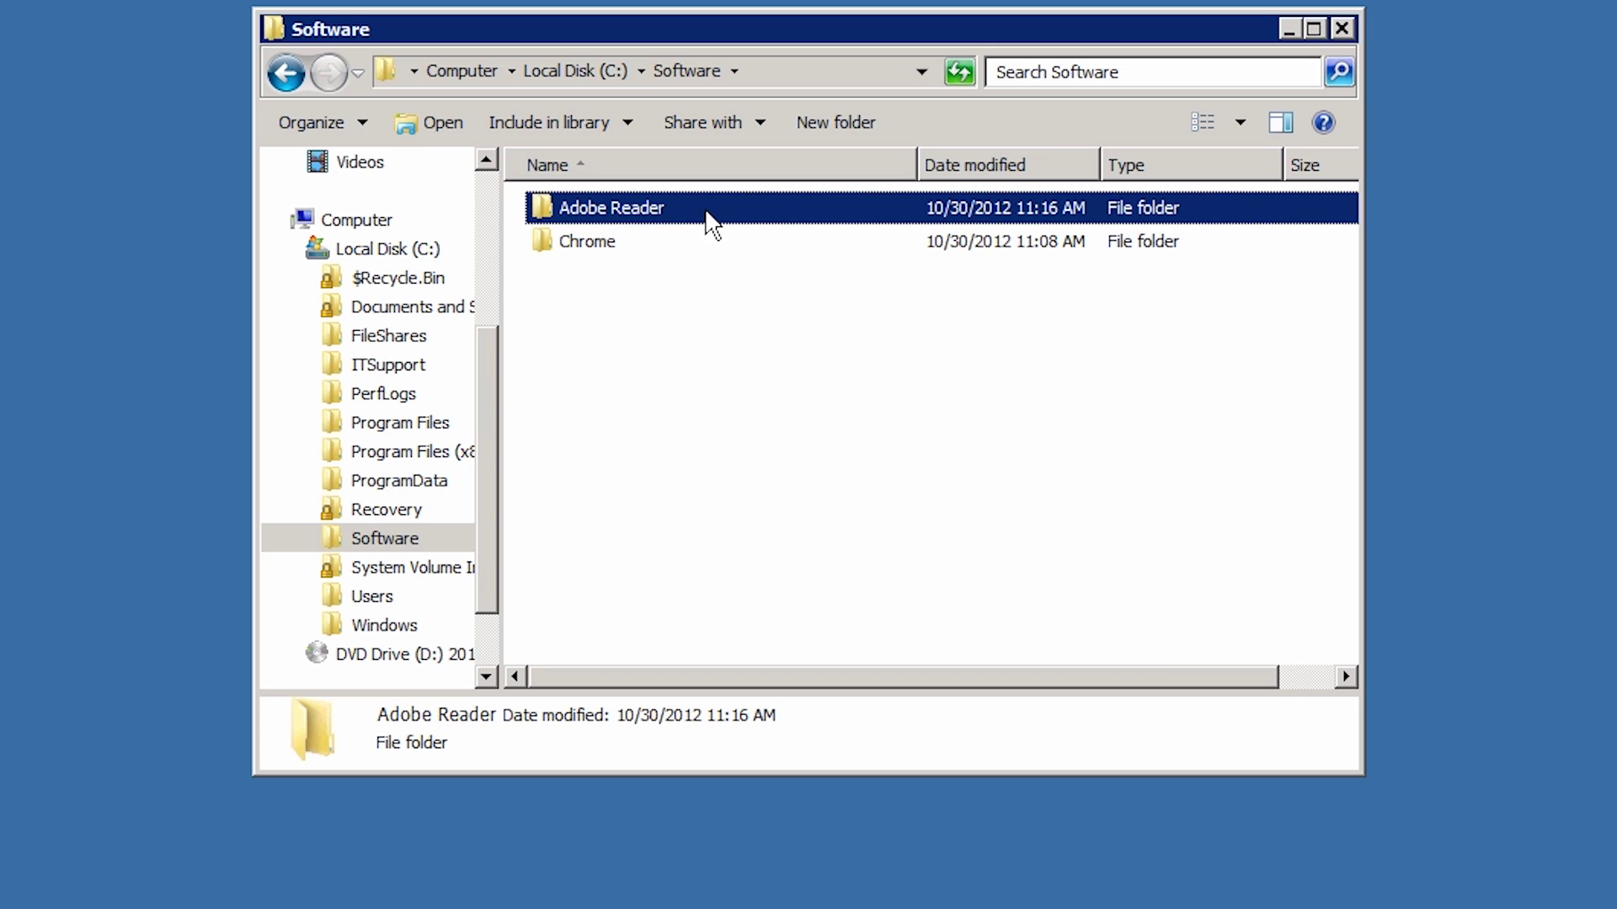
pyautogui.click(587, 251)
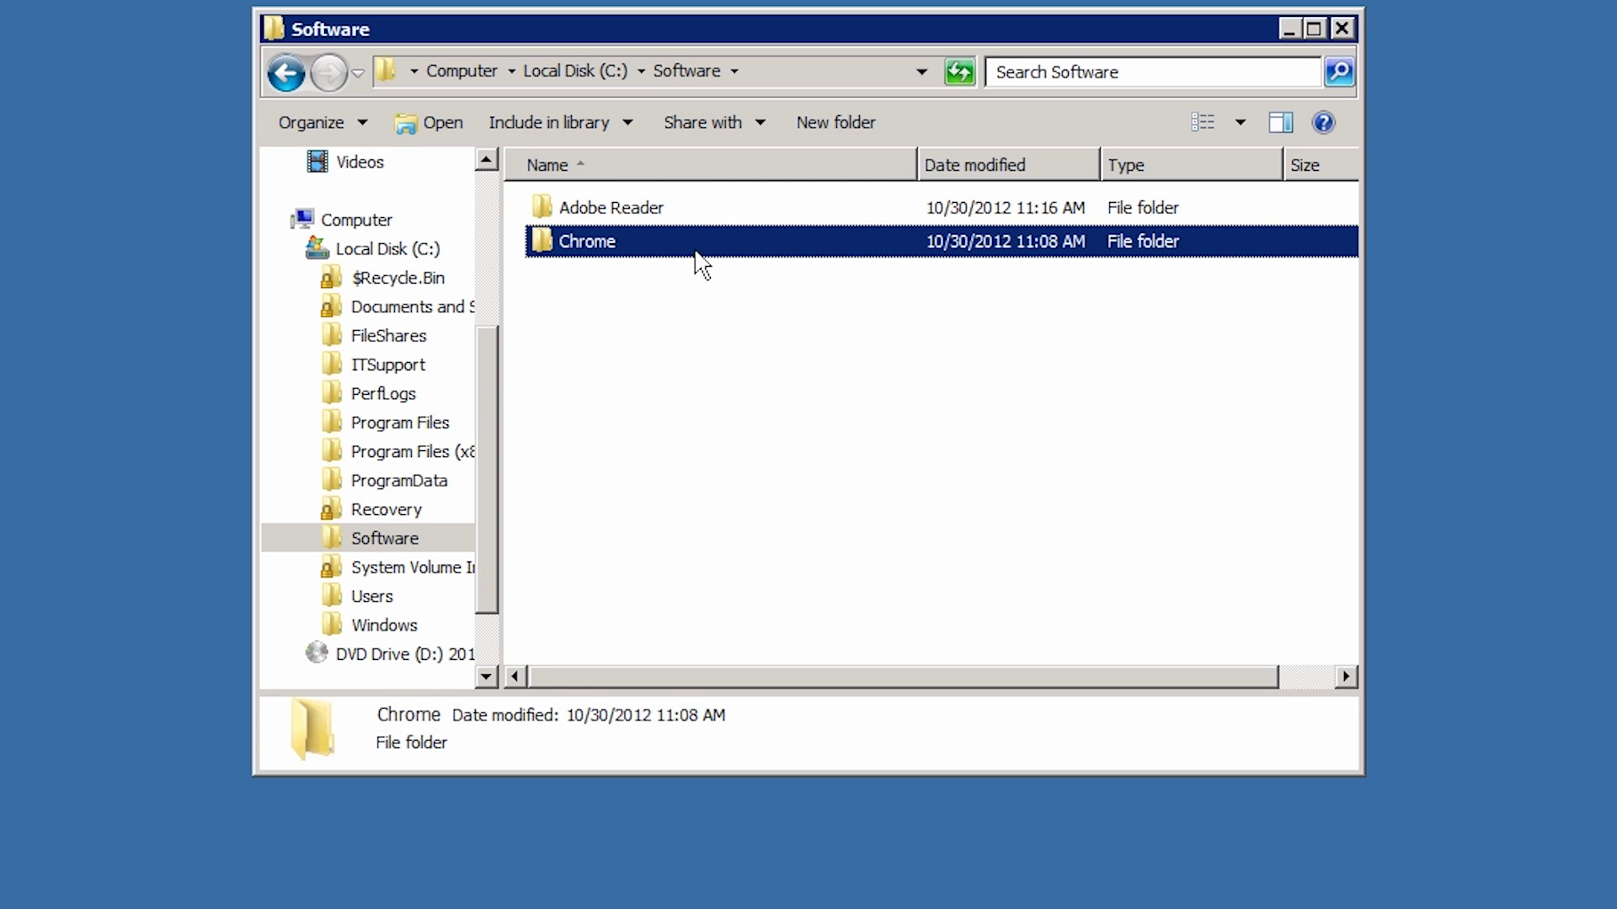
# Turn on Advanced Sharing for the Software folder, sharing it as 'Software'
pyautogui.click(411, 544)
pyautogui.rightClick(411, 552)
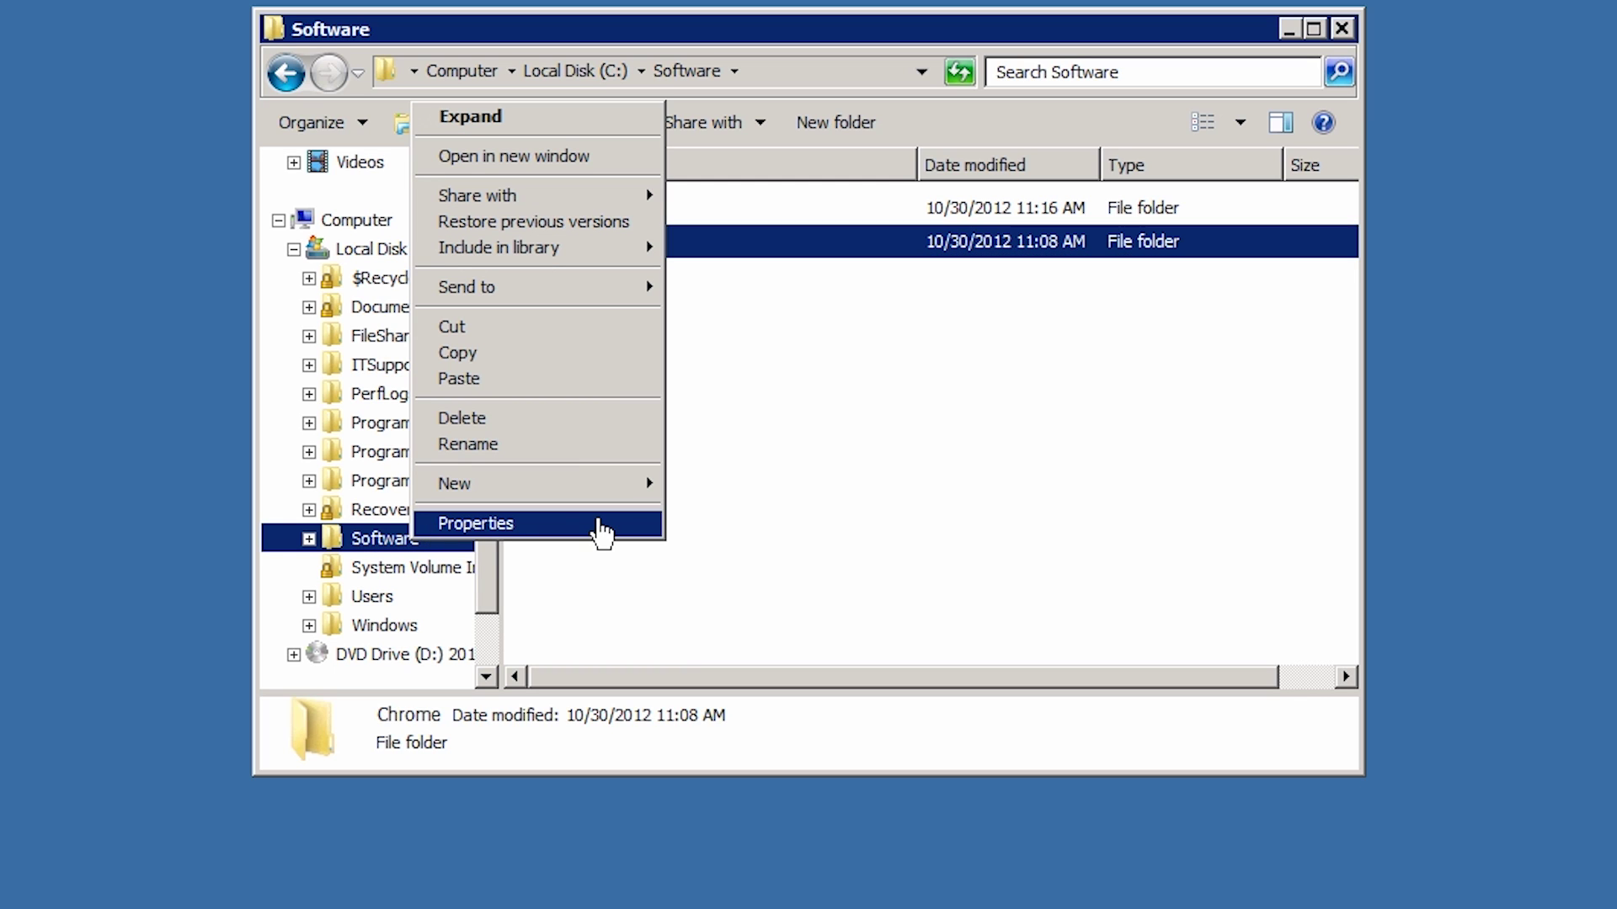
pyautogui.click(601, 526)
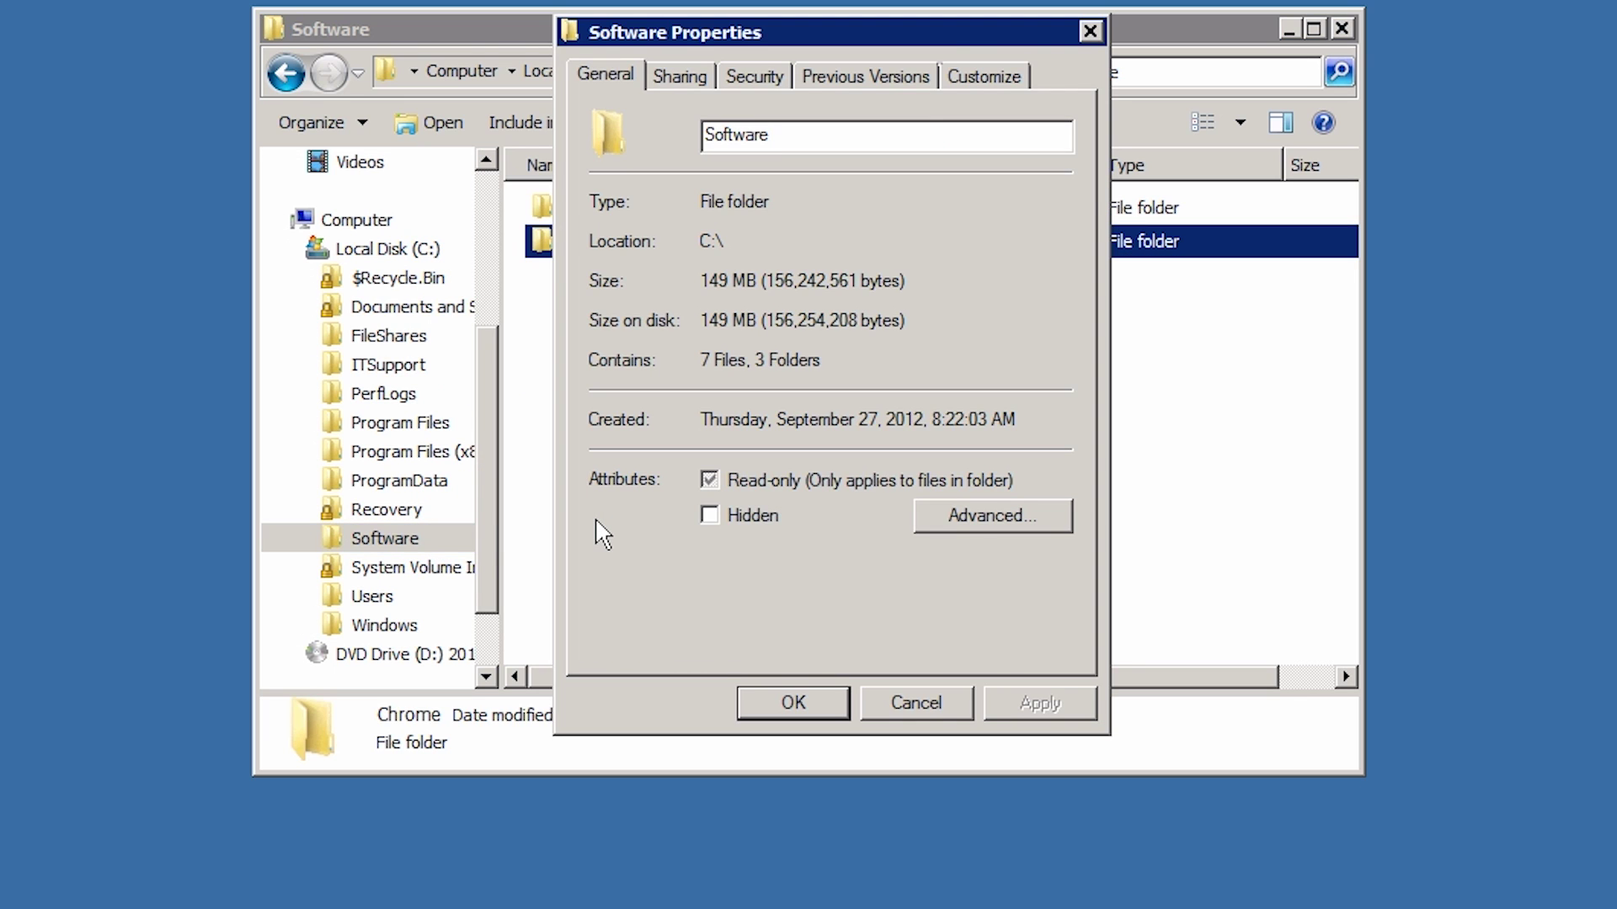
pyautogui.click(700, 84)
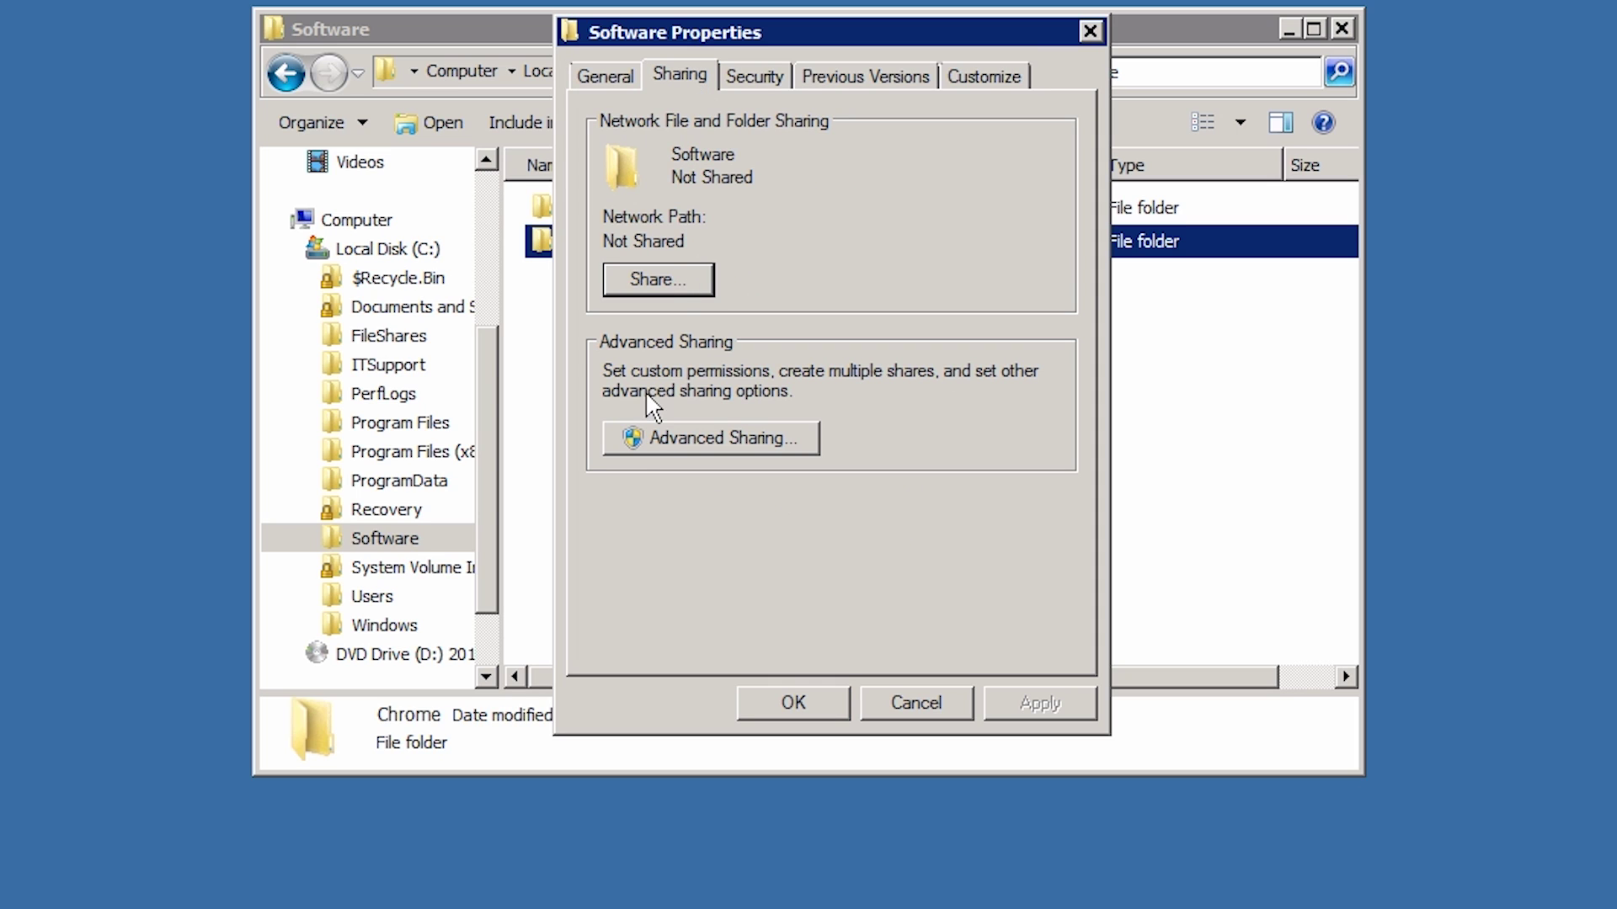
pyautogui.click(635, 441)
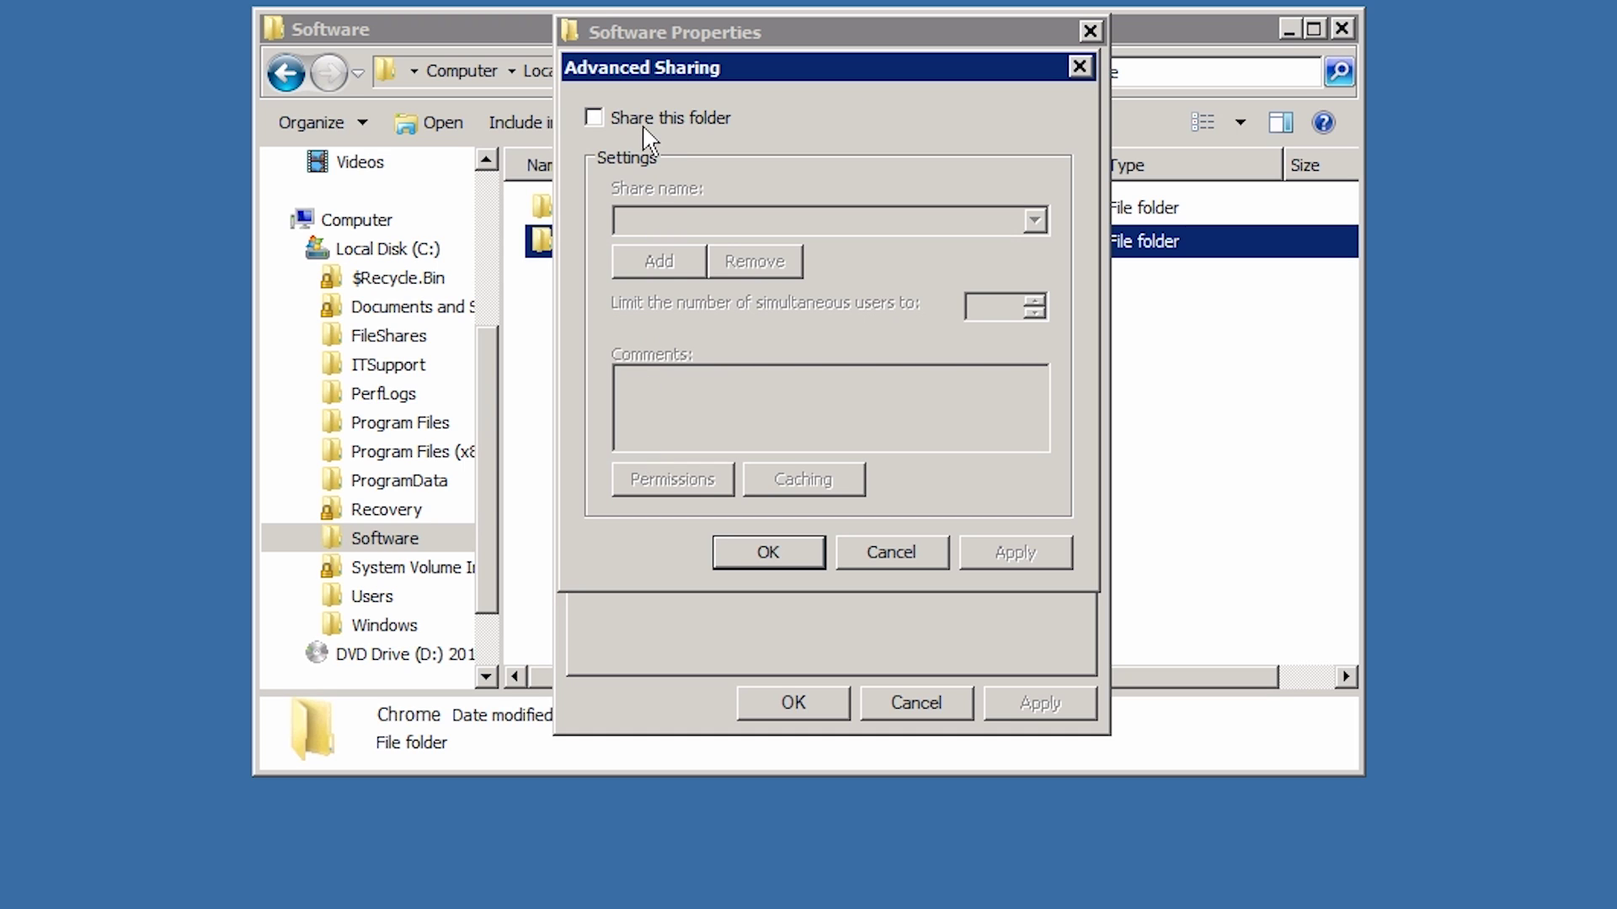
pyautogui.click(606, 126)
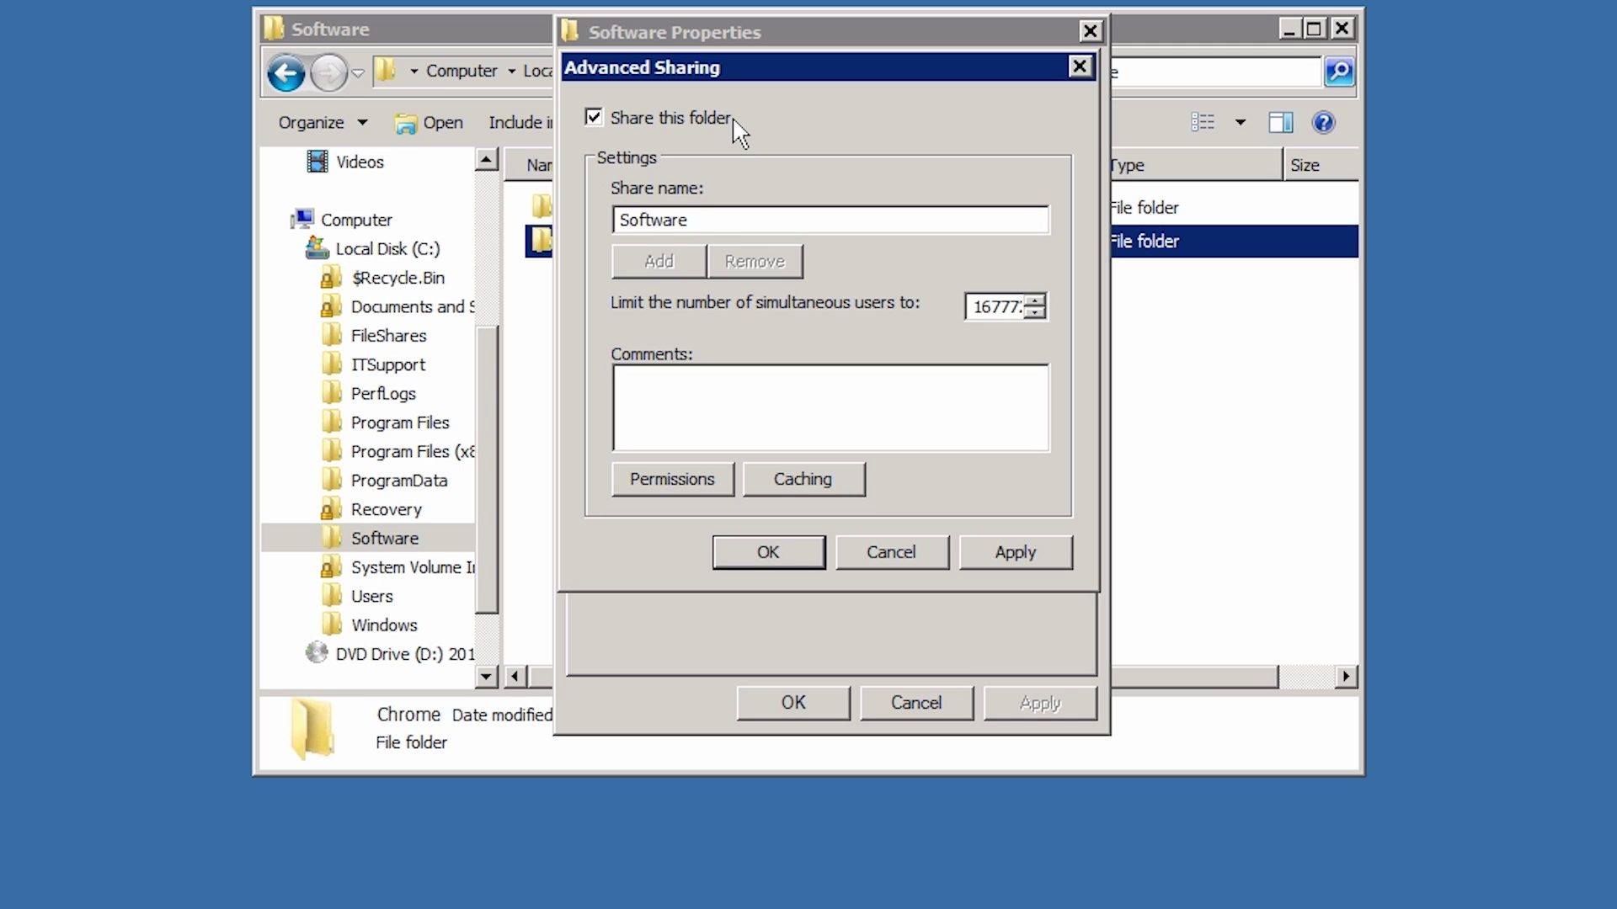
# Keep Everyone at Read share permission and confirm all the sharing dialogs
pyautogui.click(709, 485)
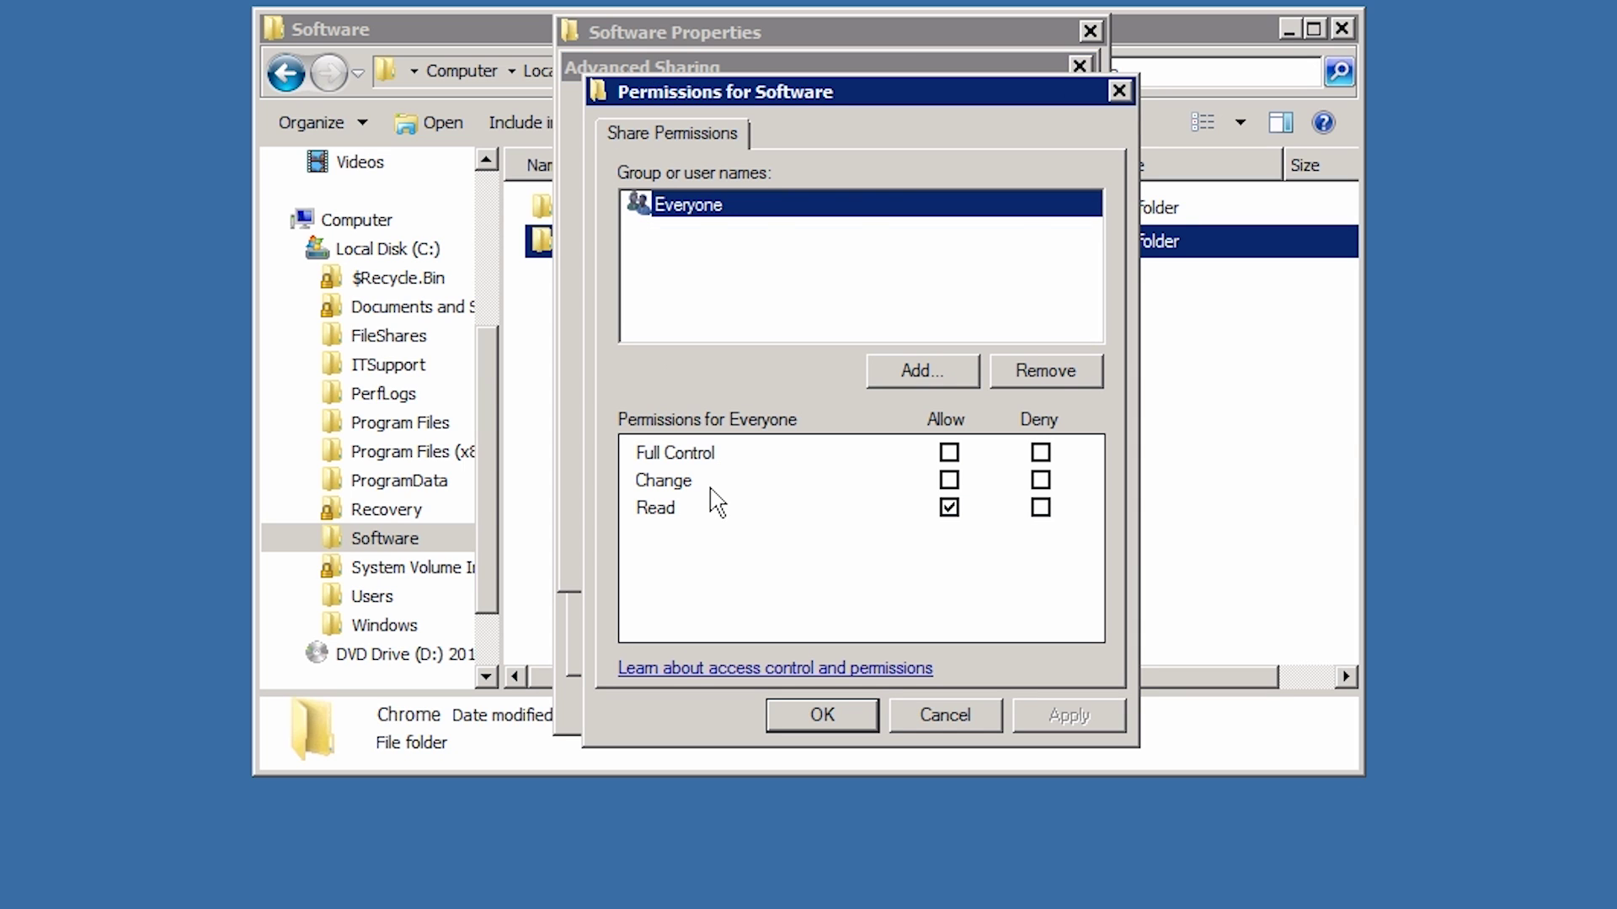
pyautogui.click(661, 509)
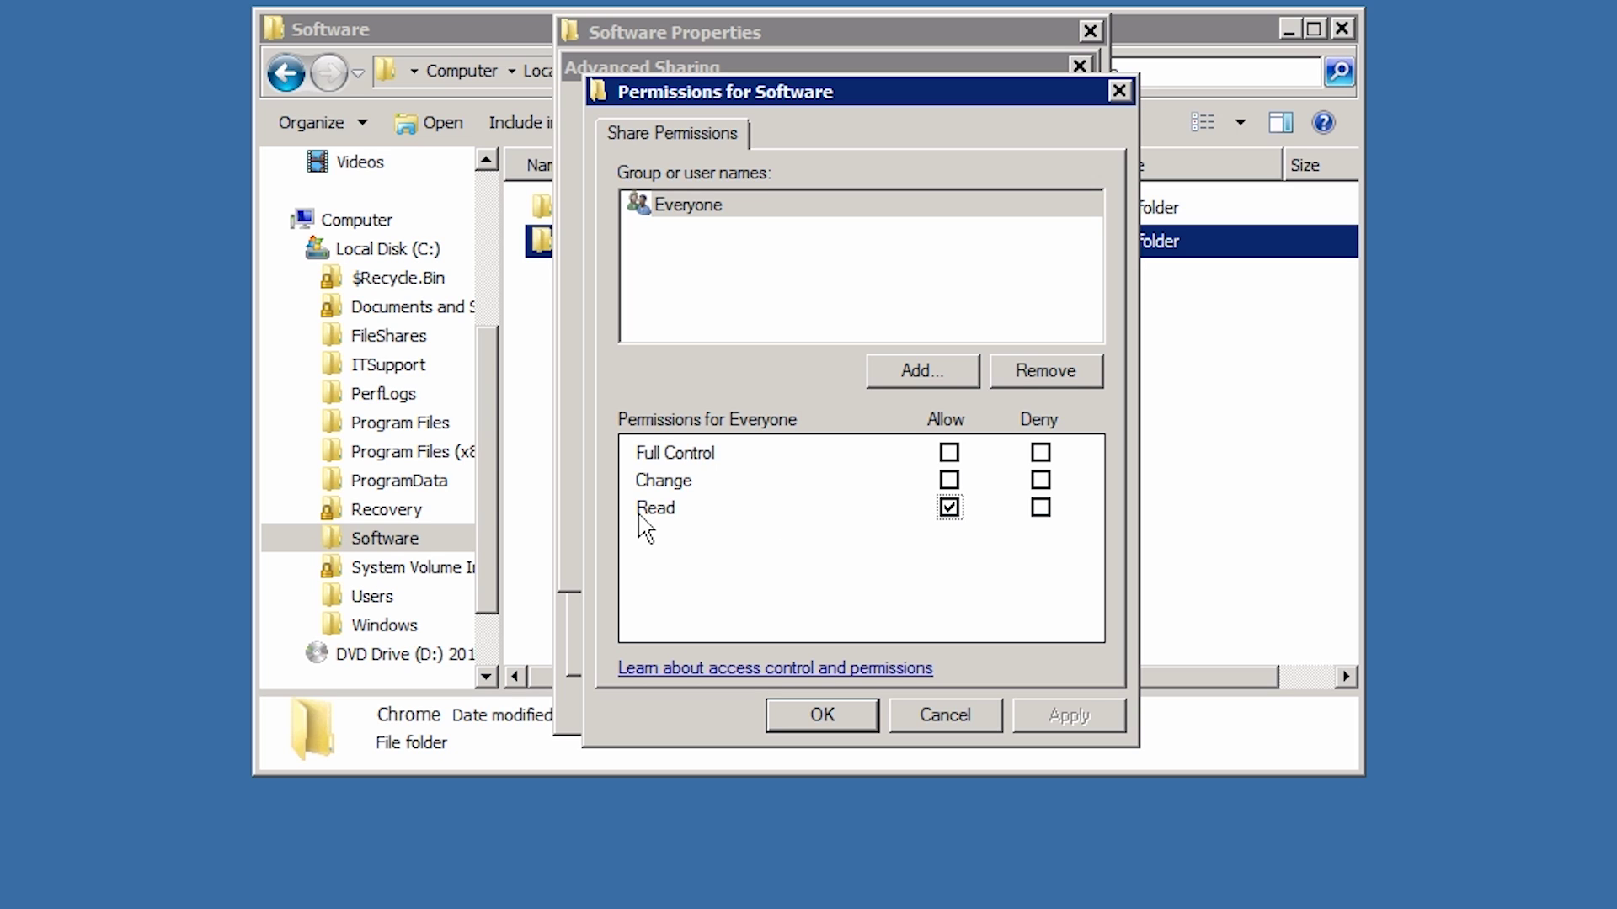
pyautogui.click(804, 716)
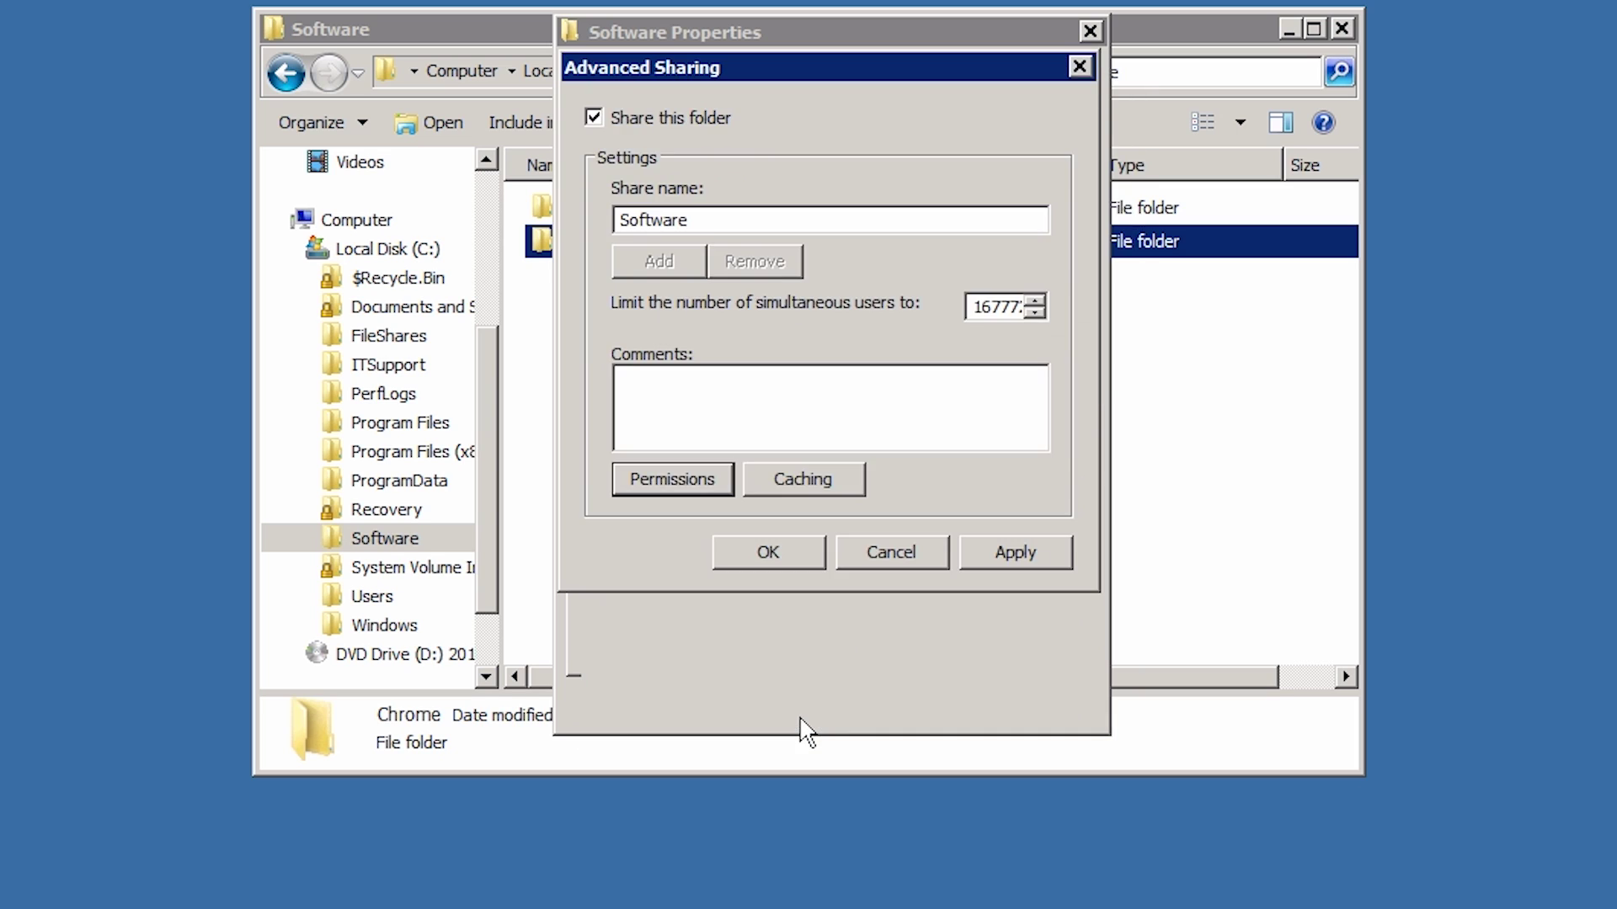
pyautogui.click(785, 553)
pyautogui.click(800, 699)
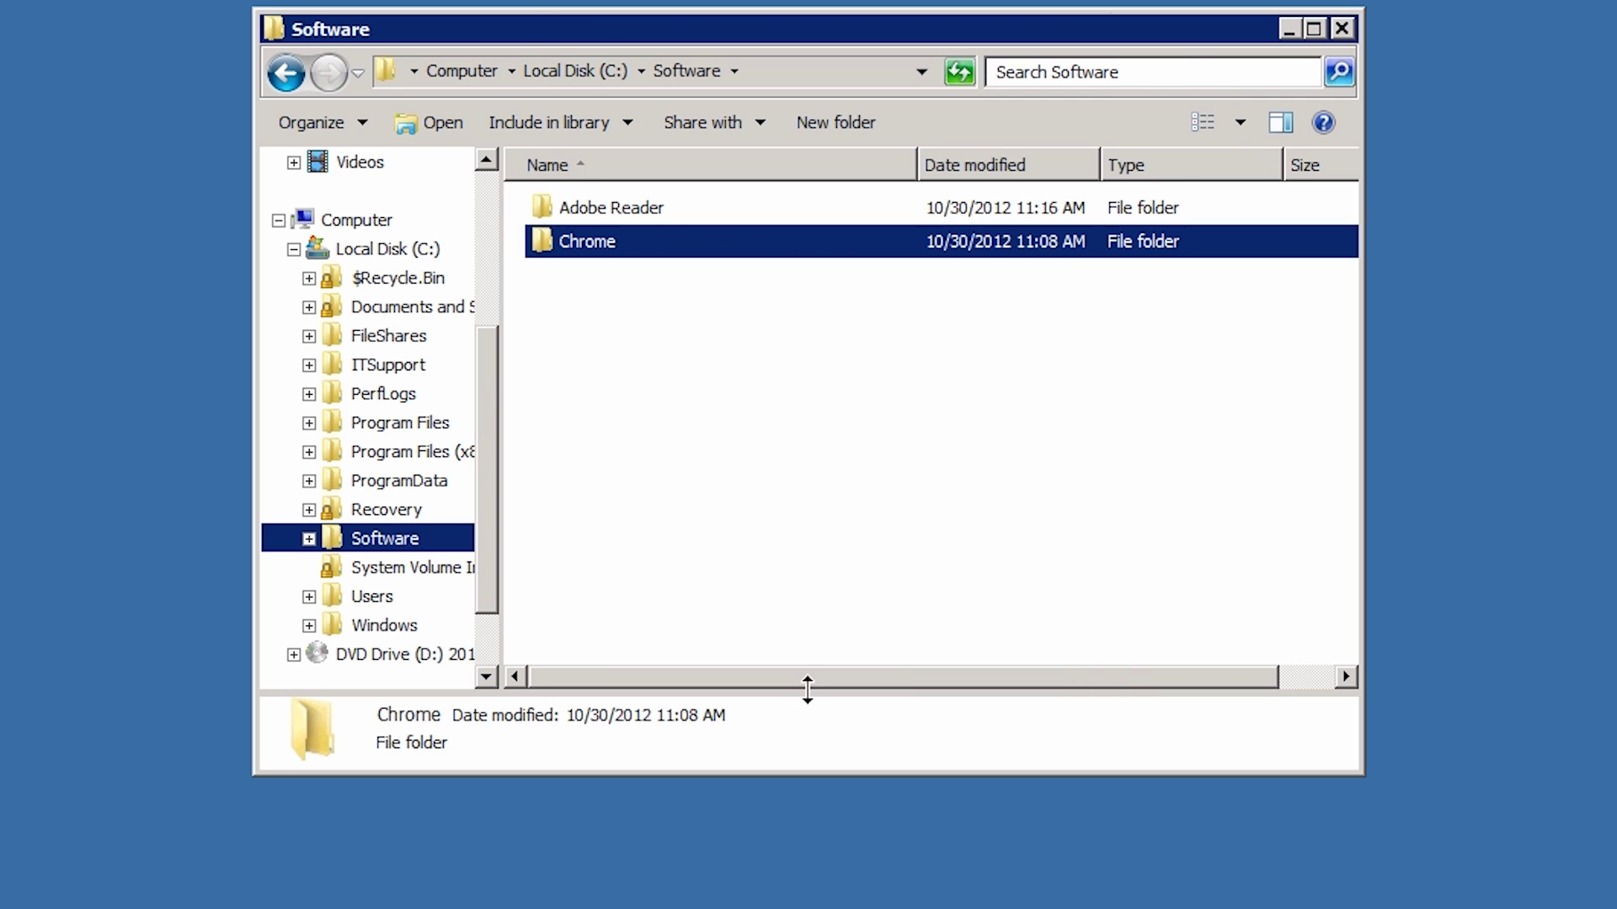
# Close Explorer and launch Group Policy Management from Administrative Tools
pyautogui.click(1342, 28)
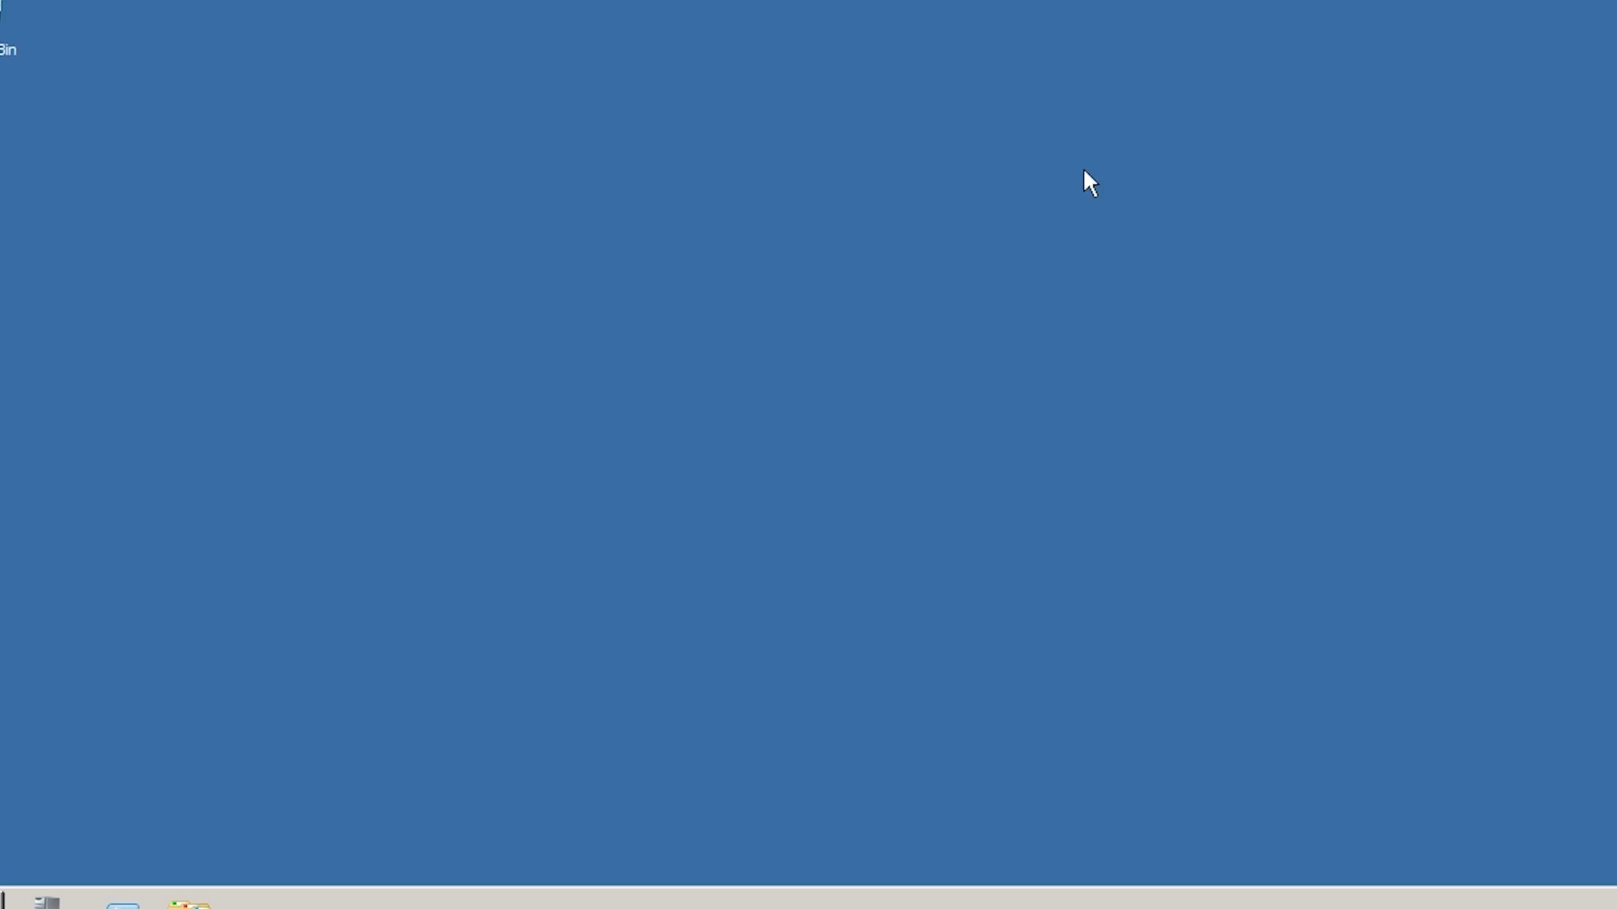
pyautogui.click(51, 876)
pyautogui.moveTo(414, 649)
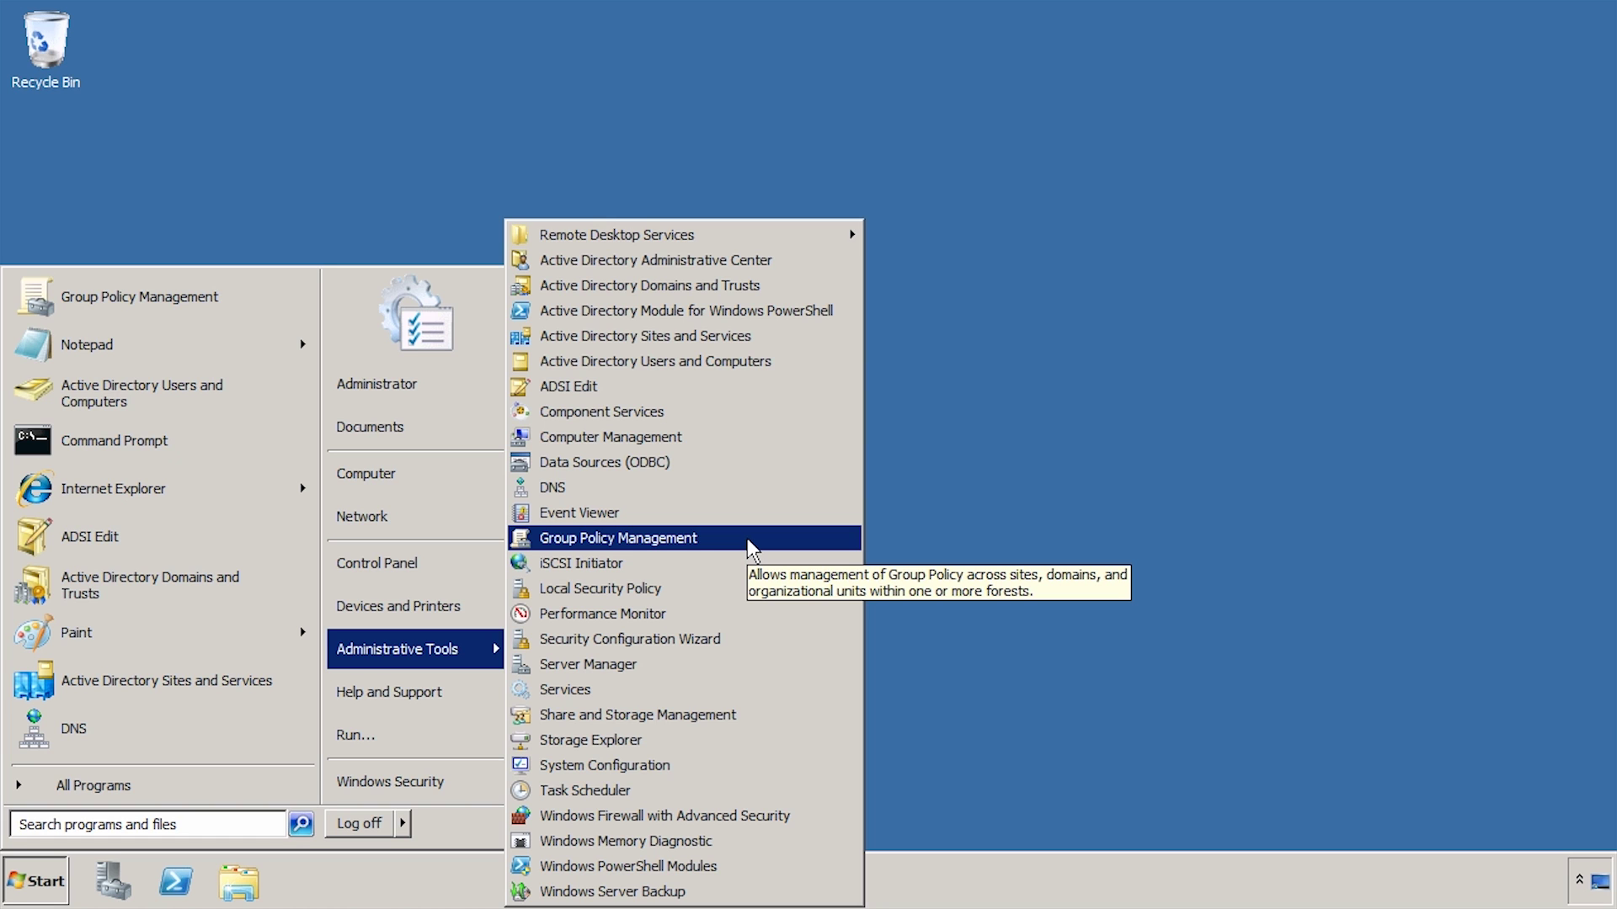
pyautogui.click(747, 538)
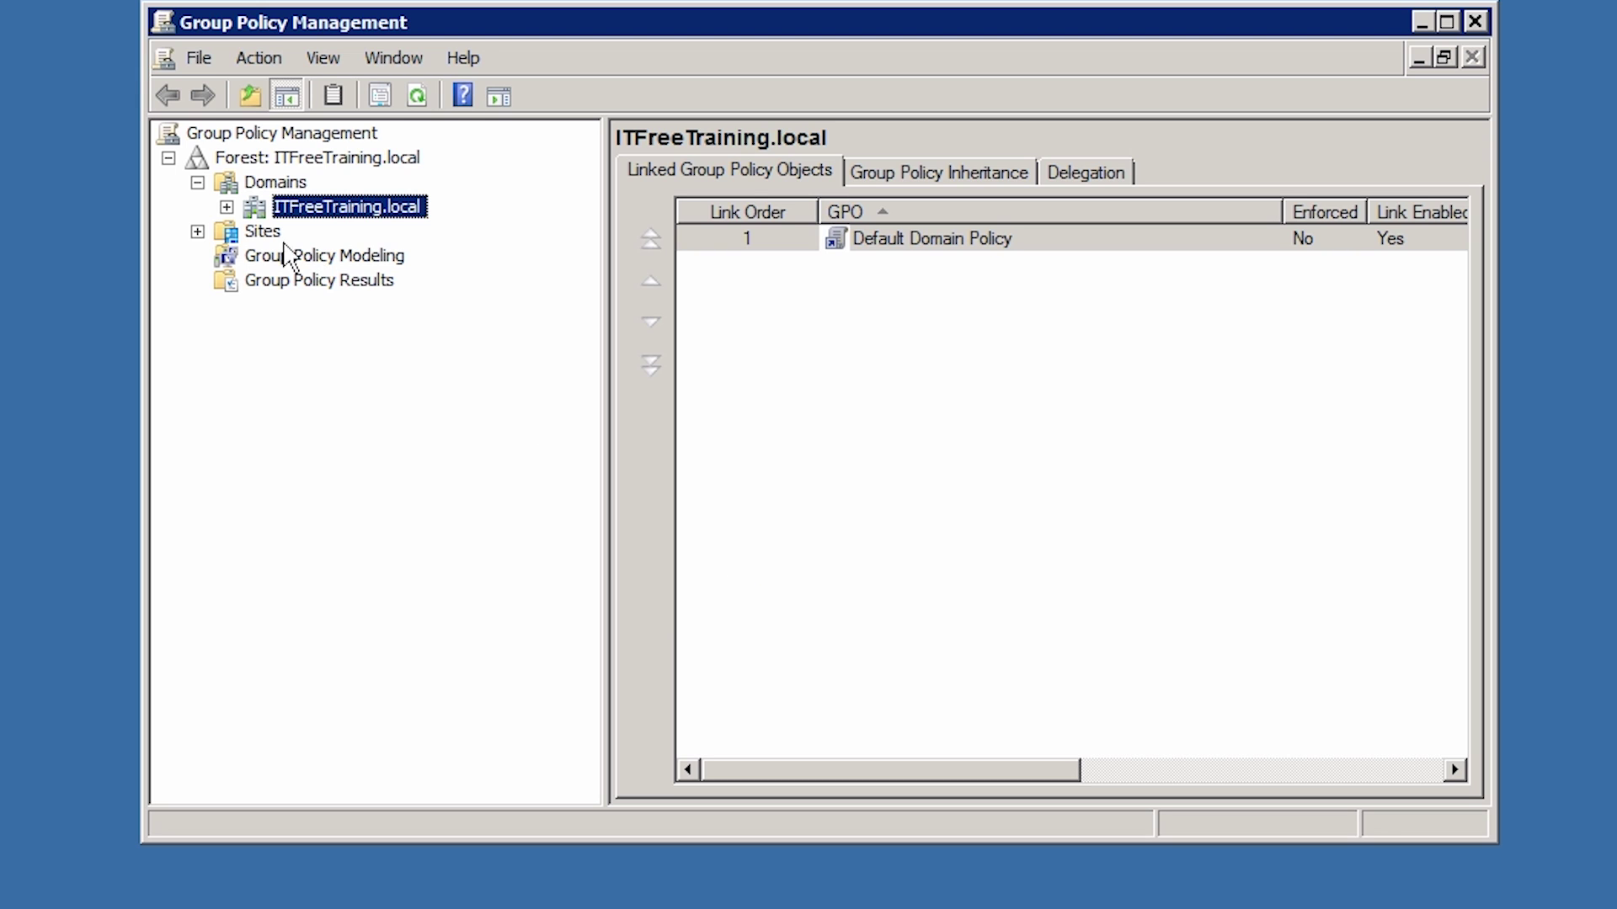
# Edit the New York Policy under ITFreeTraining.local > New York
pyautogui.click(227, 207)
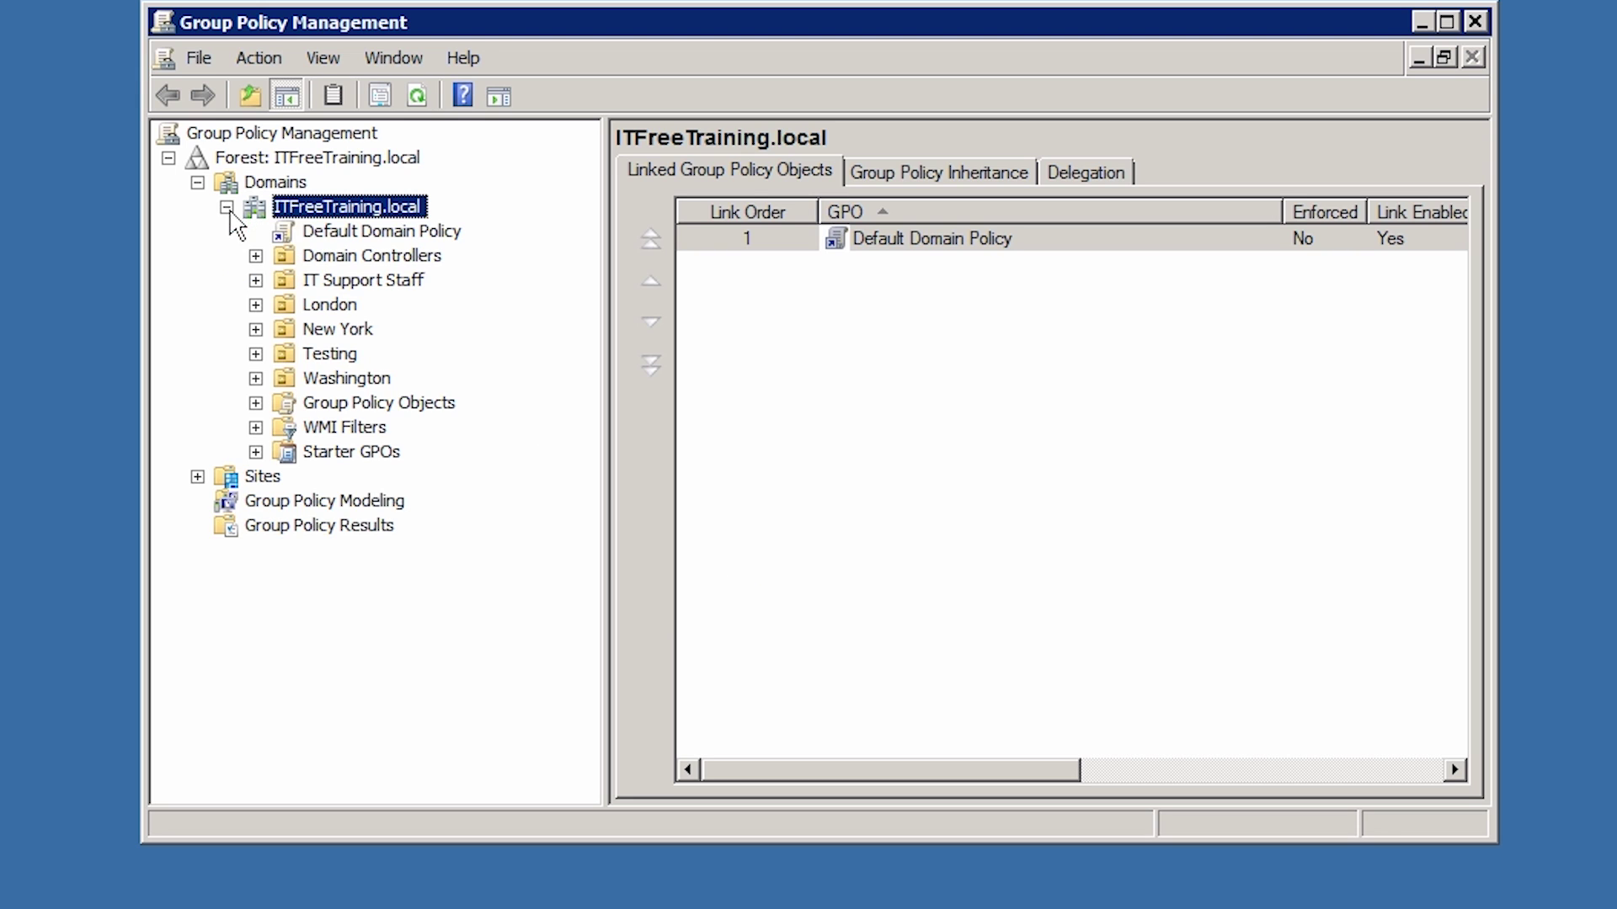
pyautogui.click(256, 329)
pyautogui.click(318, 357)
pyautogui.rightClick(438, 360)
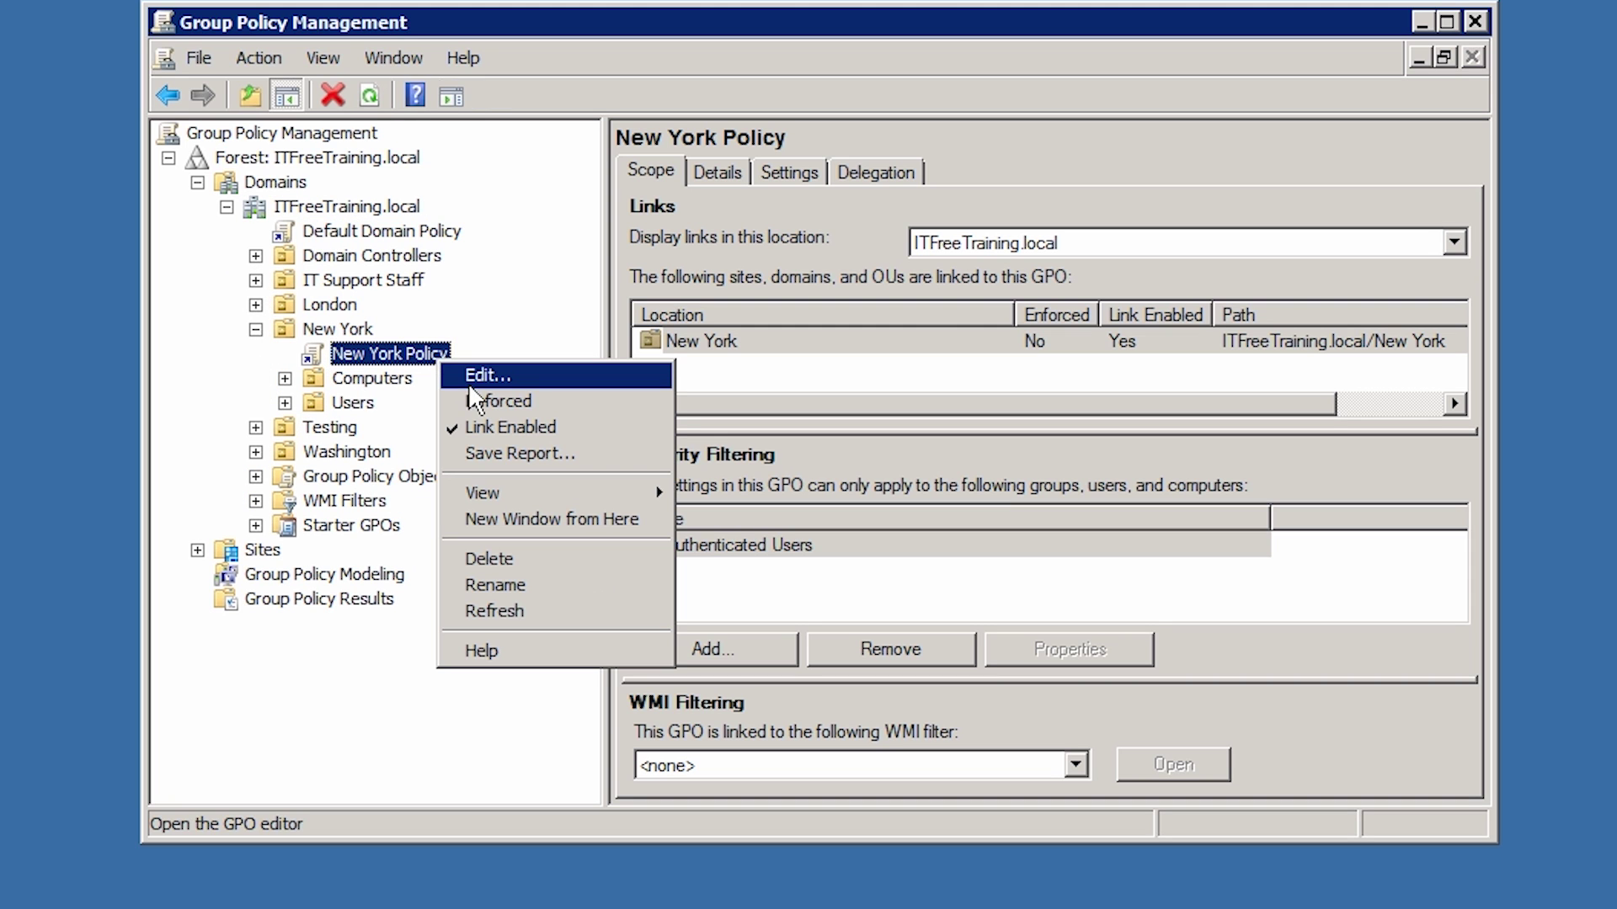
pyautogui.click(648, 382)
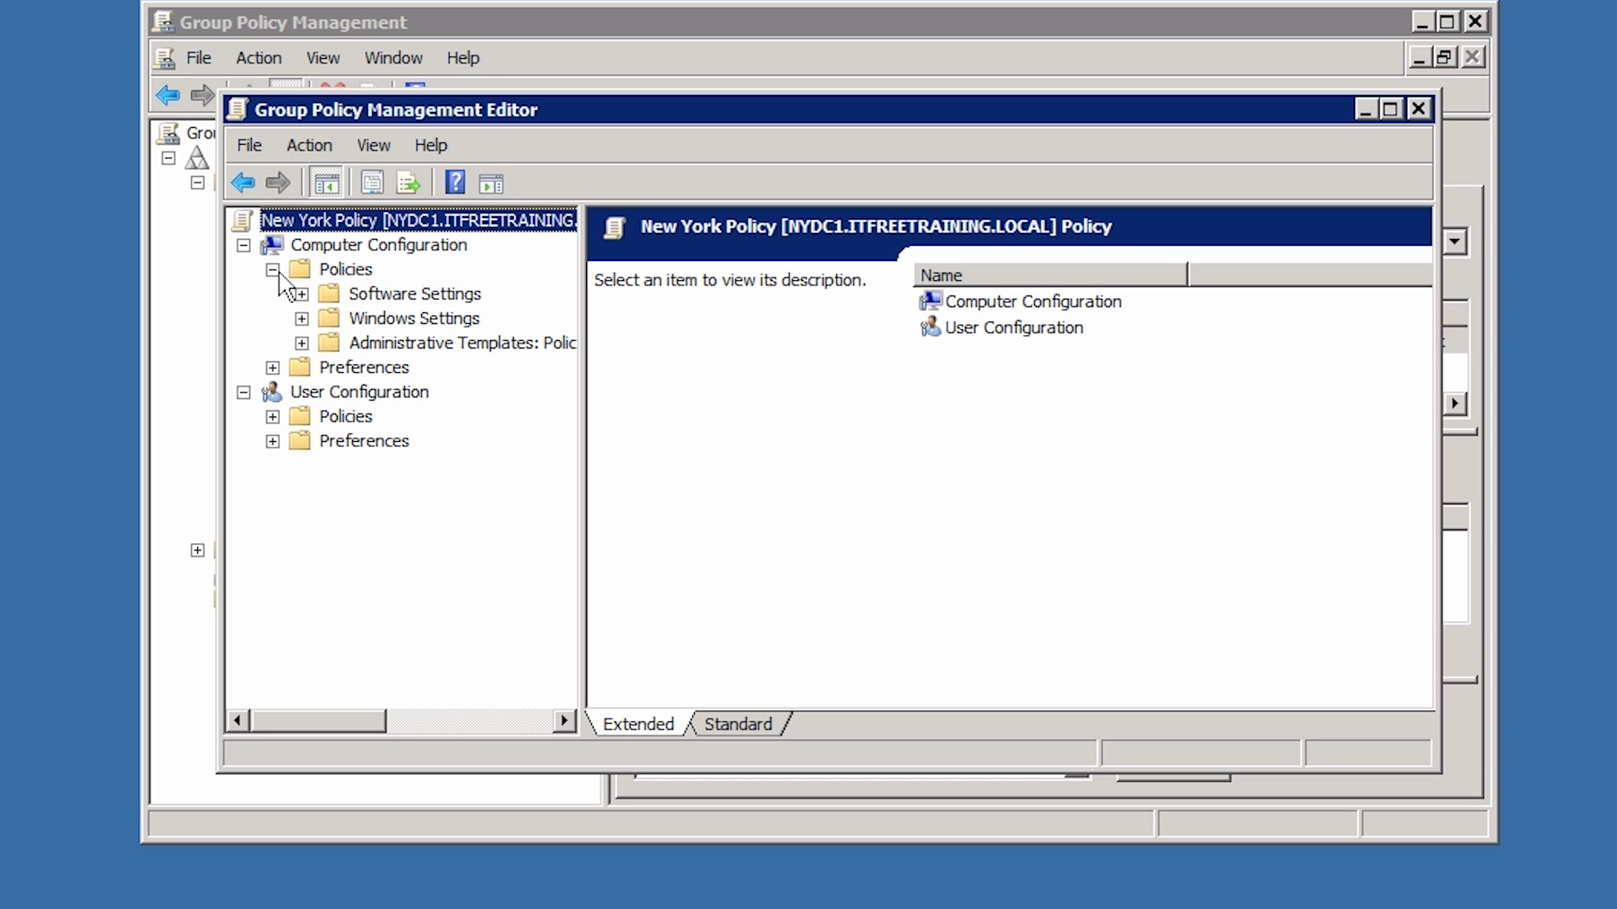
# Start a new package under Computer Configuration's Software installation
pyautogui.click(302, 294)
pyautogui.click(376, 320)
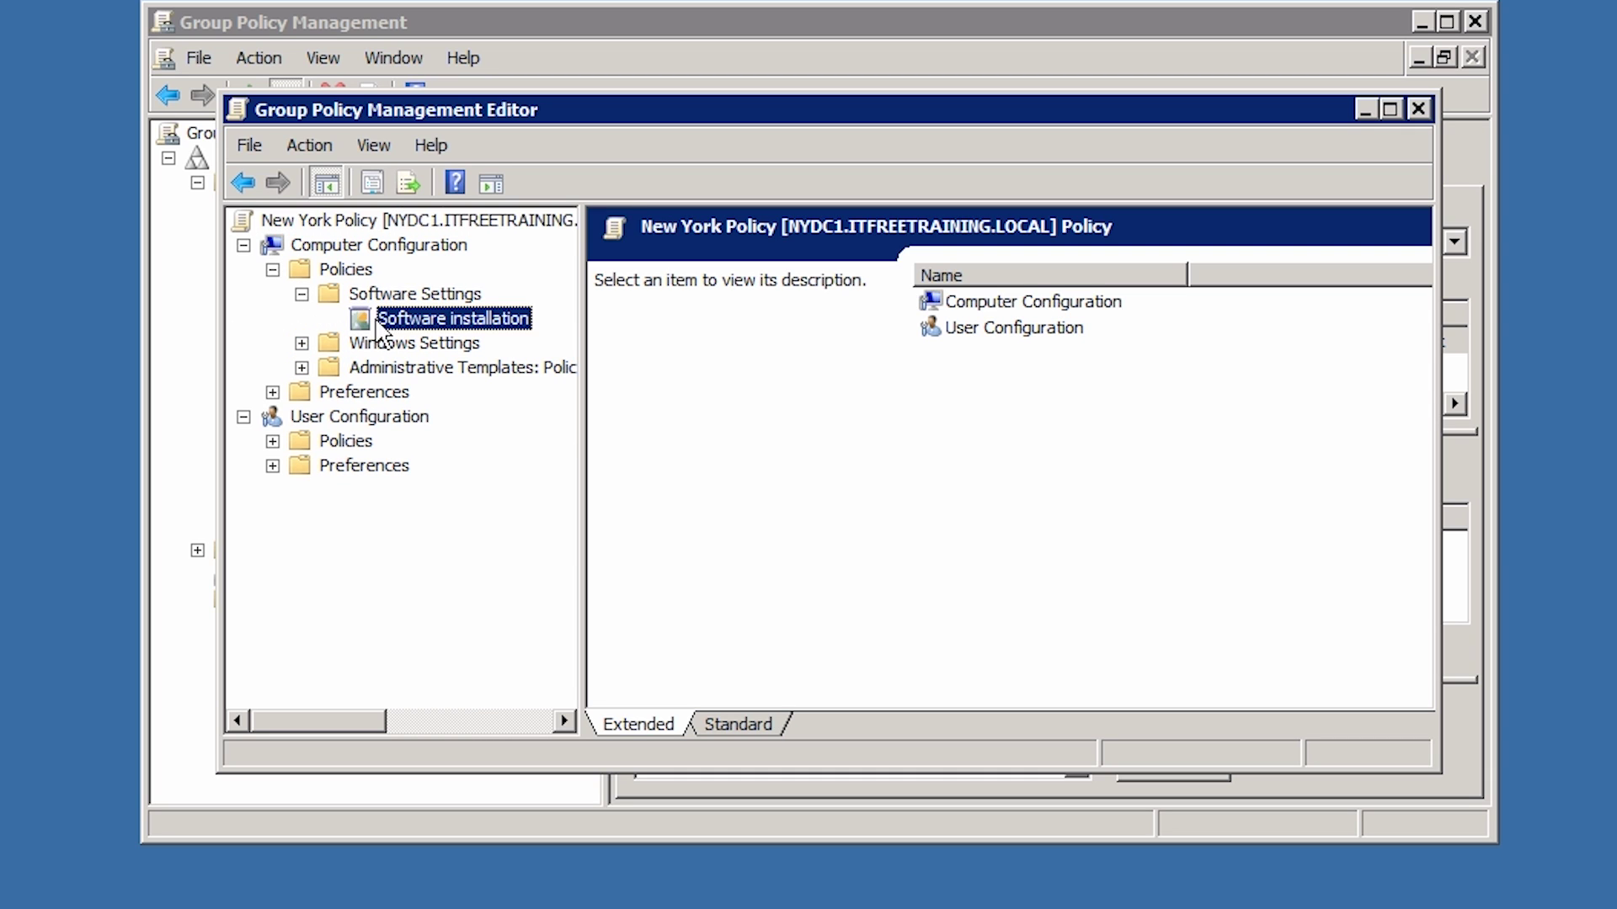
pyautogui.rightClick(517, 328)
pyautogui.moveTo(588, 340)
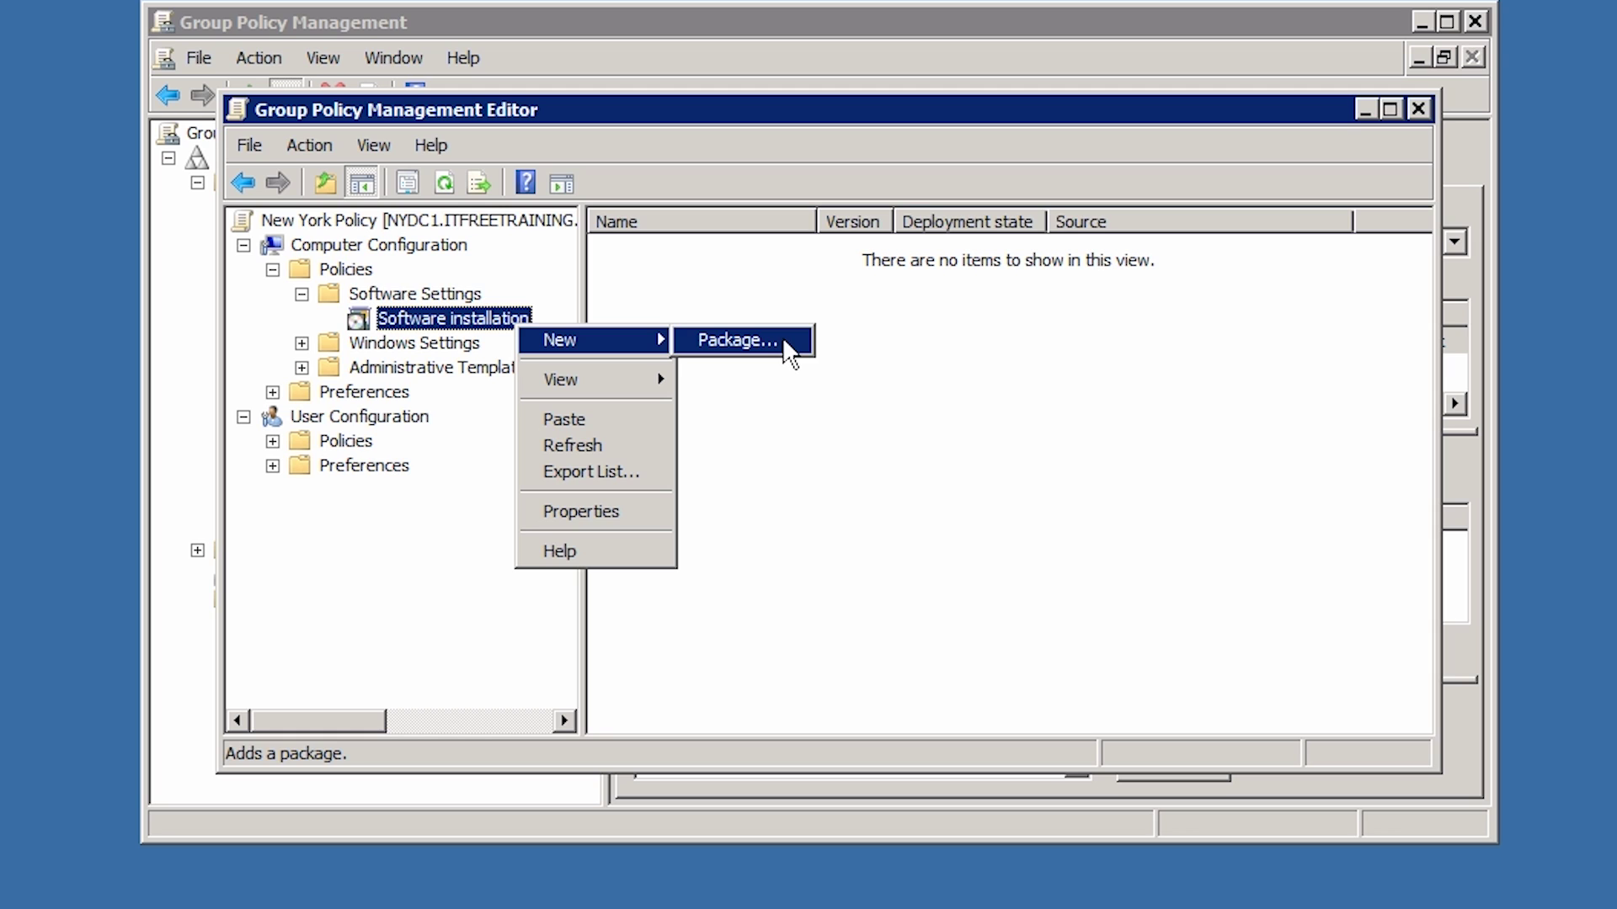
pyautogui.click(786, 348)
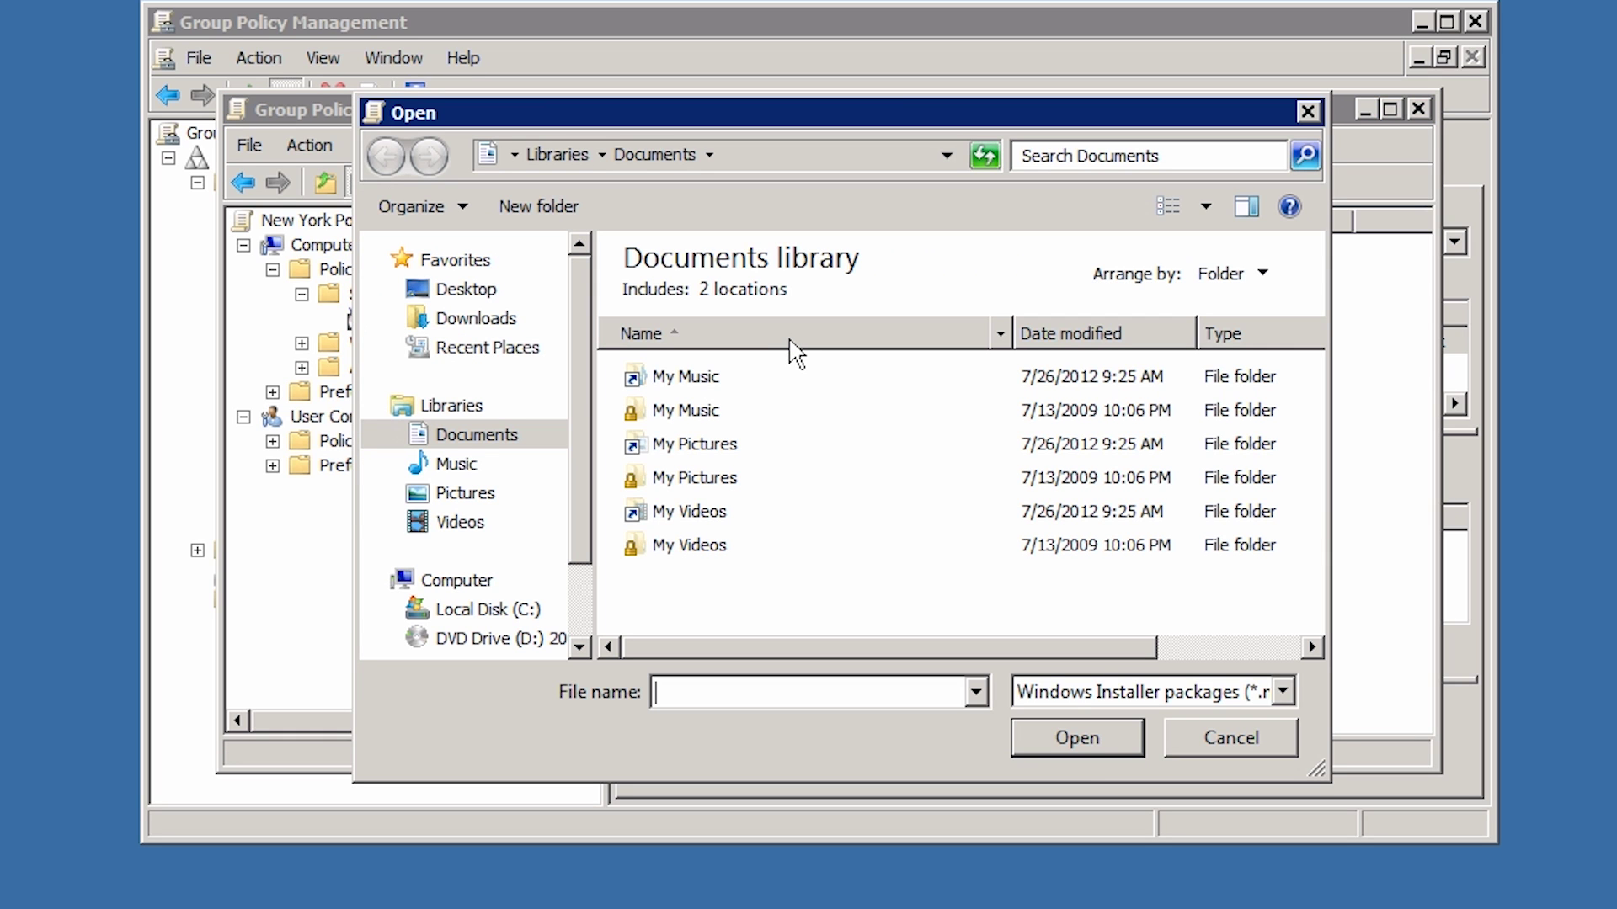
# Pick GoogleChromeStandaloneEnterprise.msi from the Chrome folder on \\nydc1\software
pyautogui.write('\\nydc1\\software')
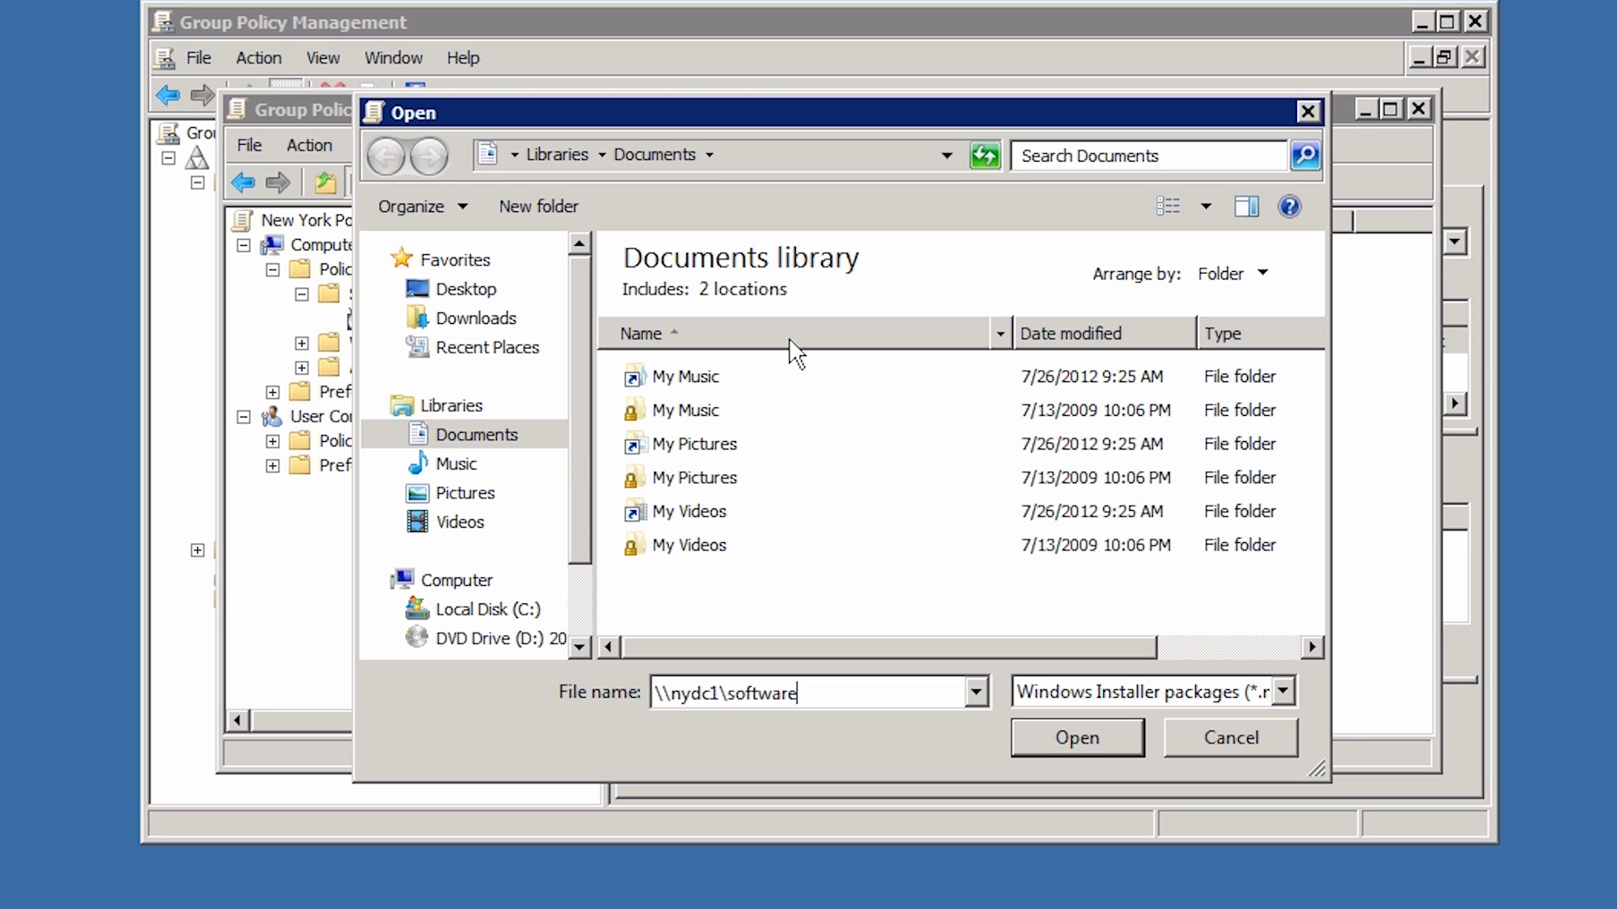
pyautogui.press('Return')
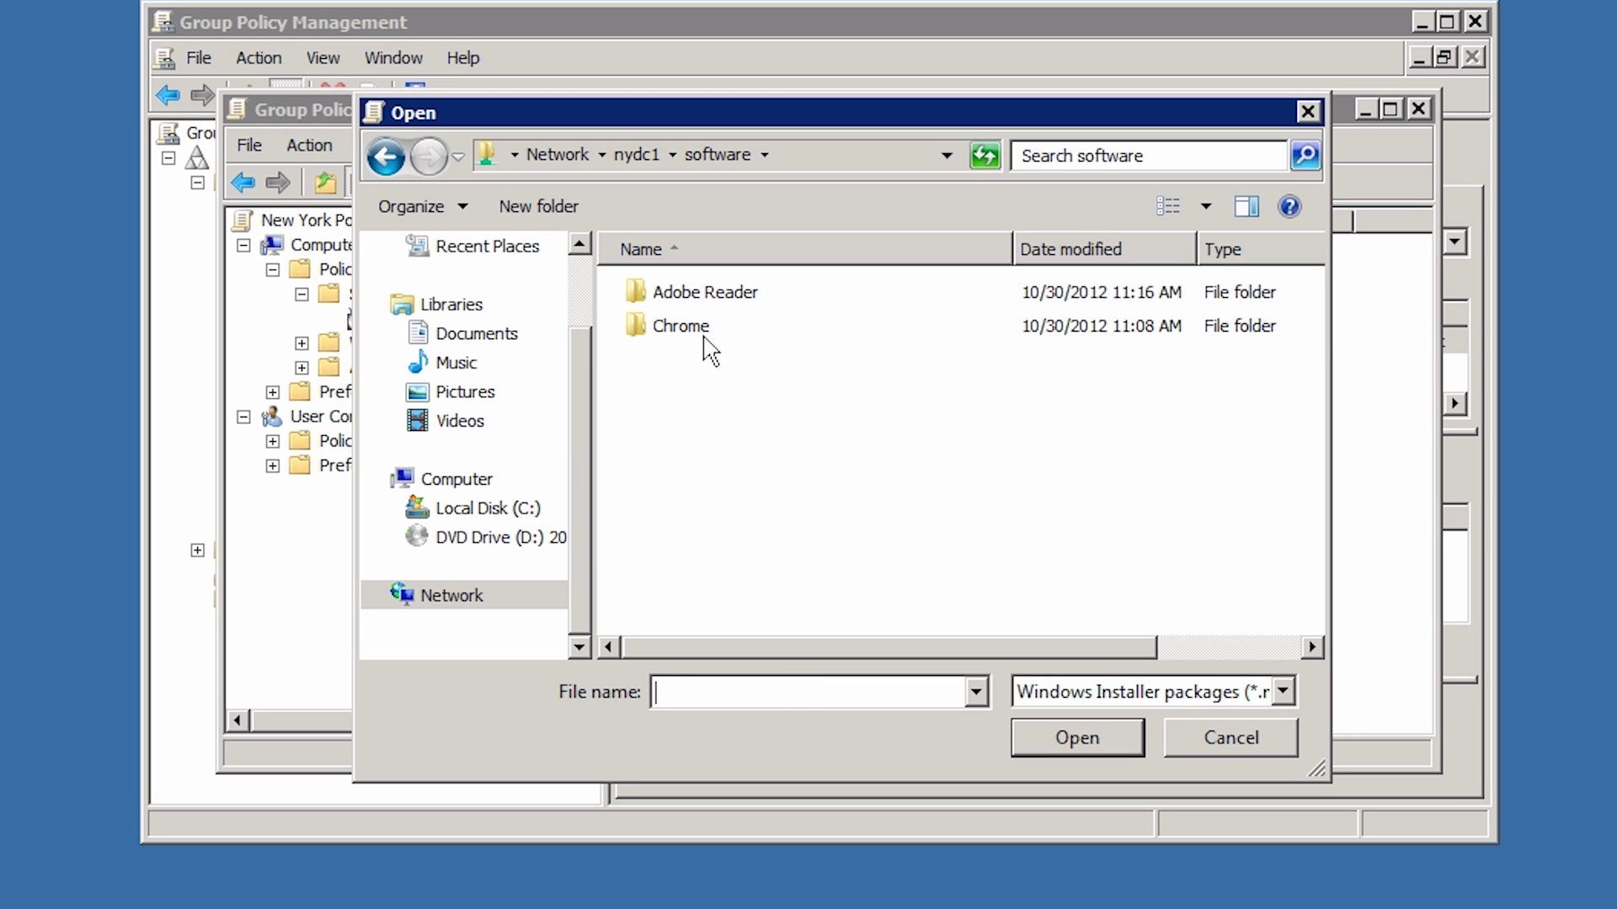
pyautogui.doubleClick(671, 328)
pyautogui.click(672, 297)
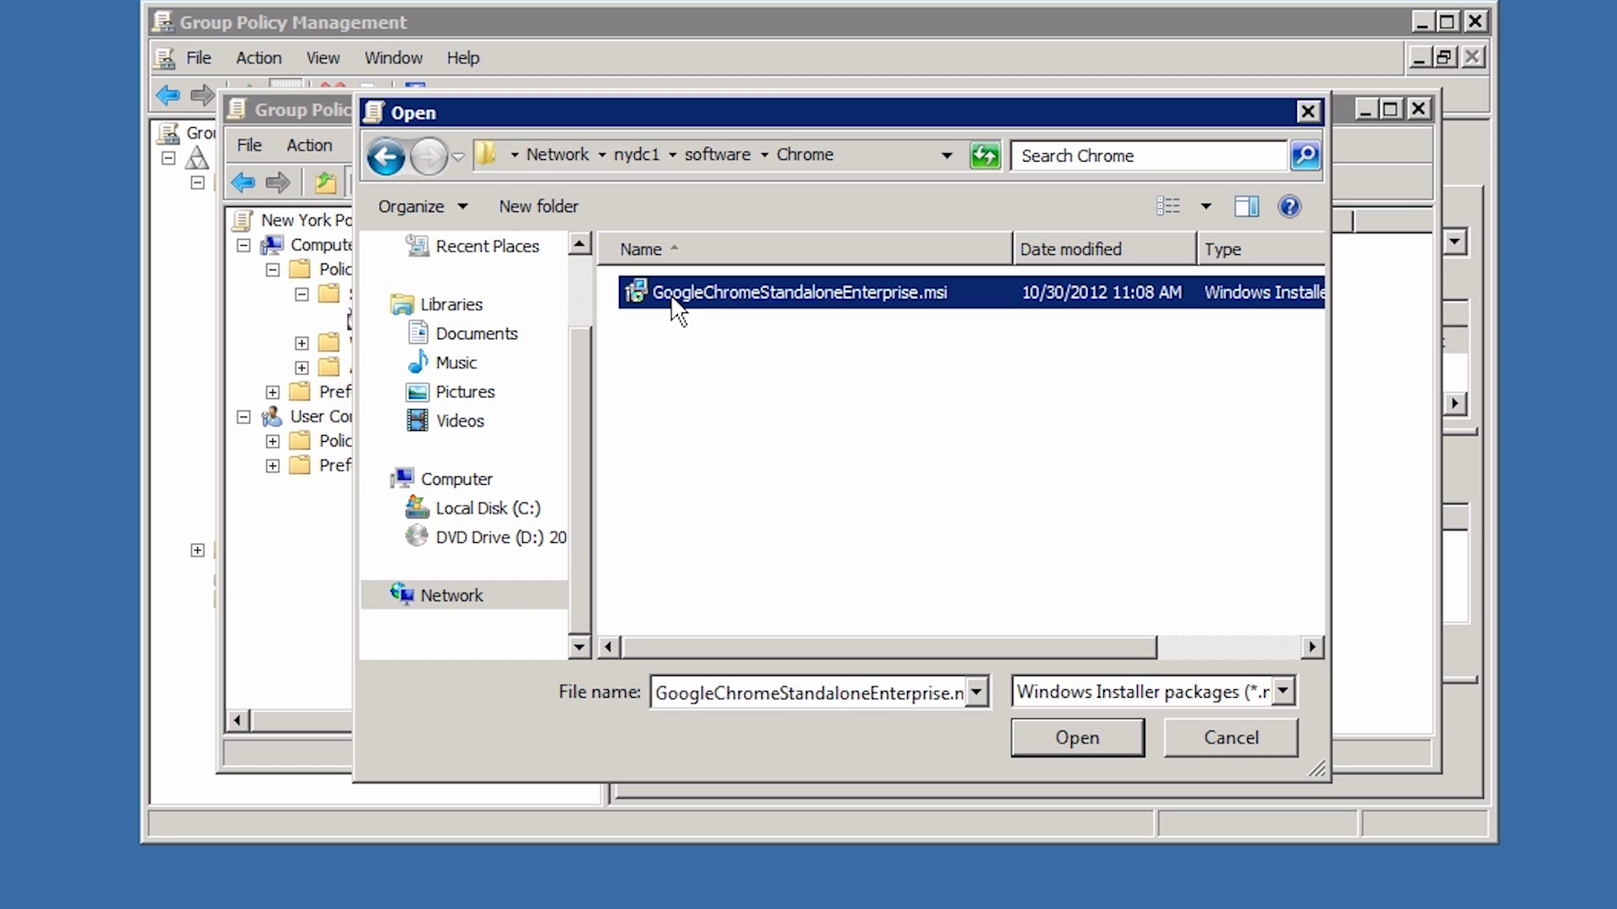
pyautogui.click(1099, 737)
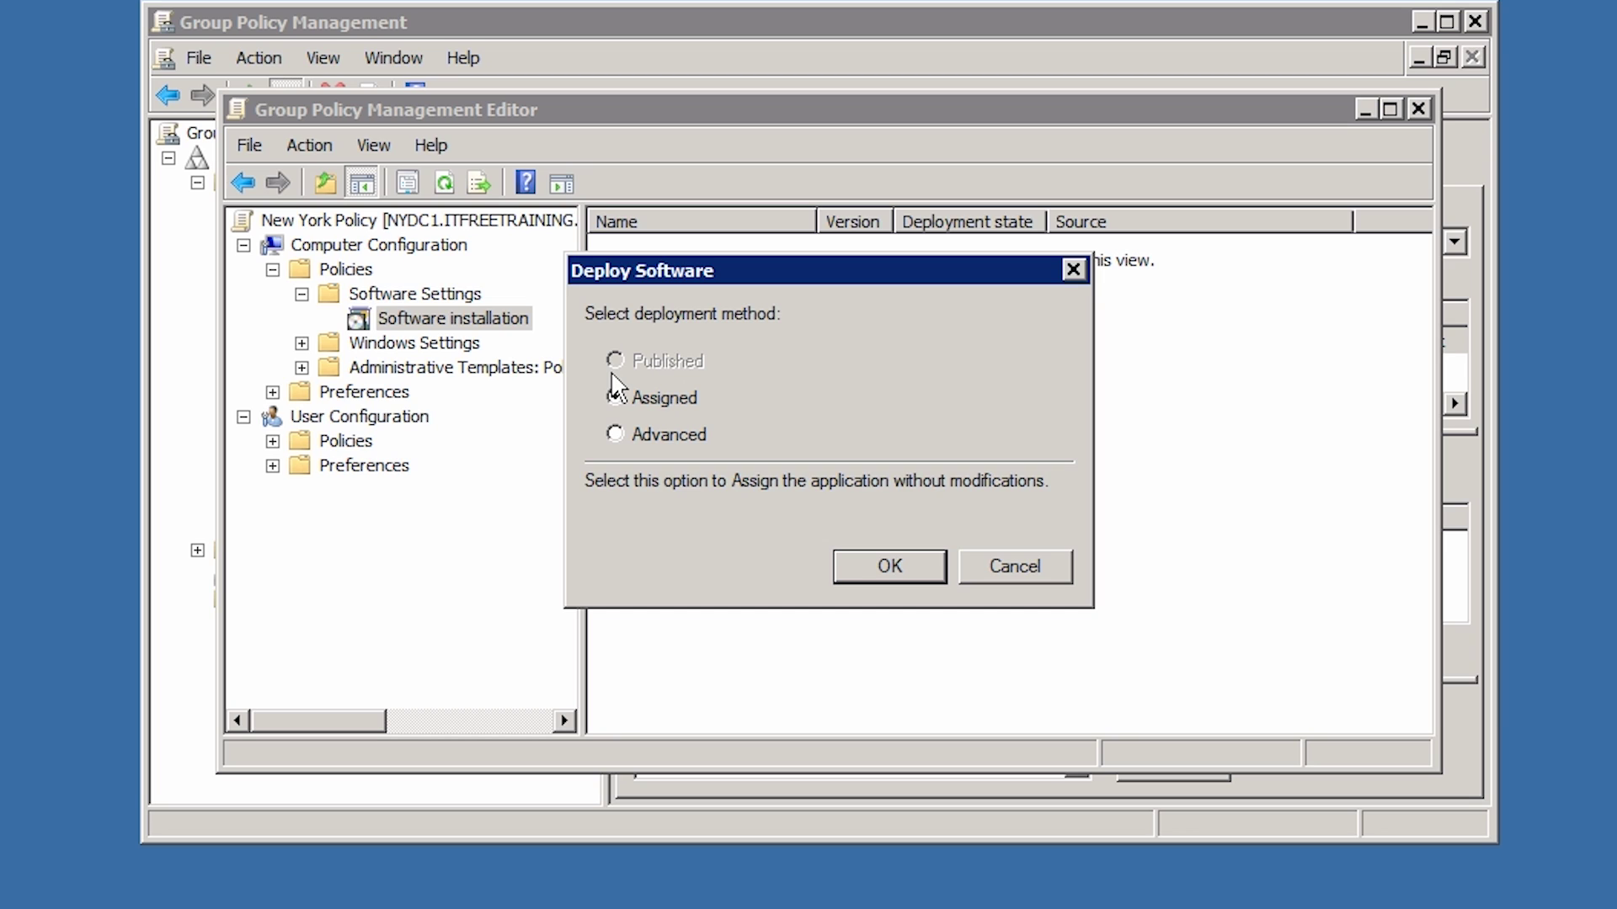
# Choose Advanced deployment for the Chrome package
pyautogui.click(615, 435)
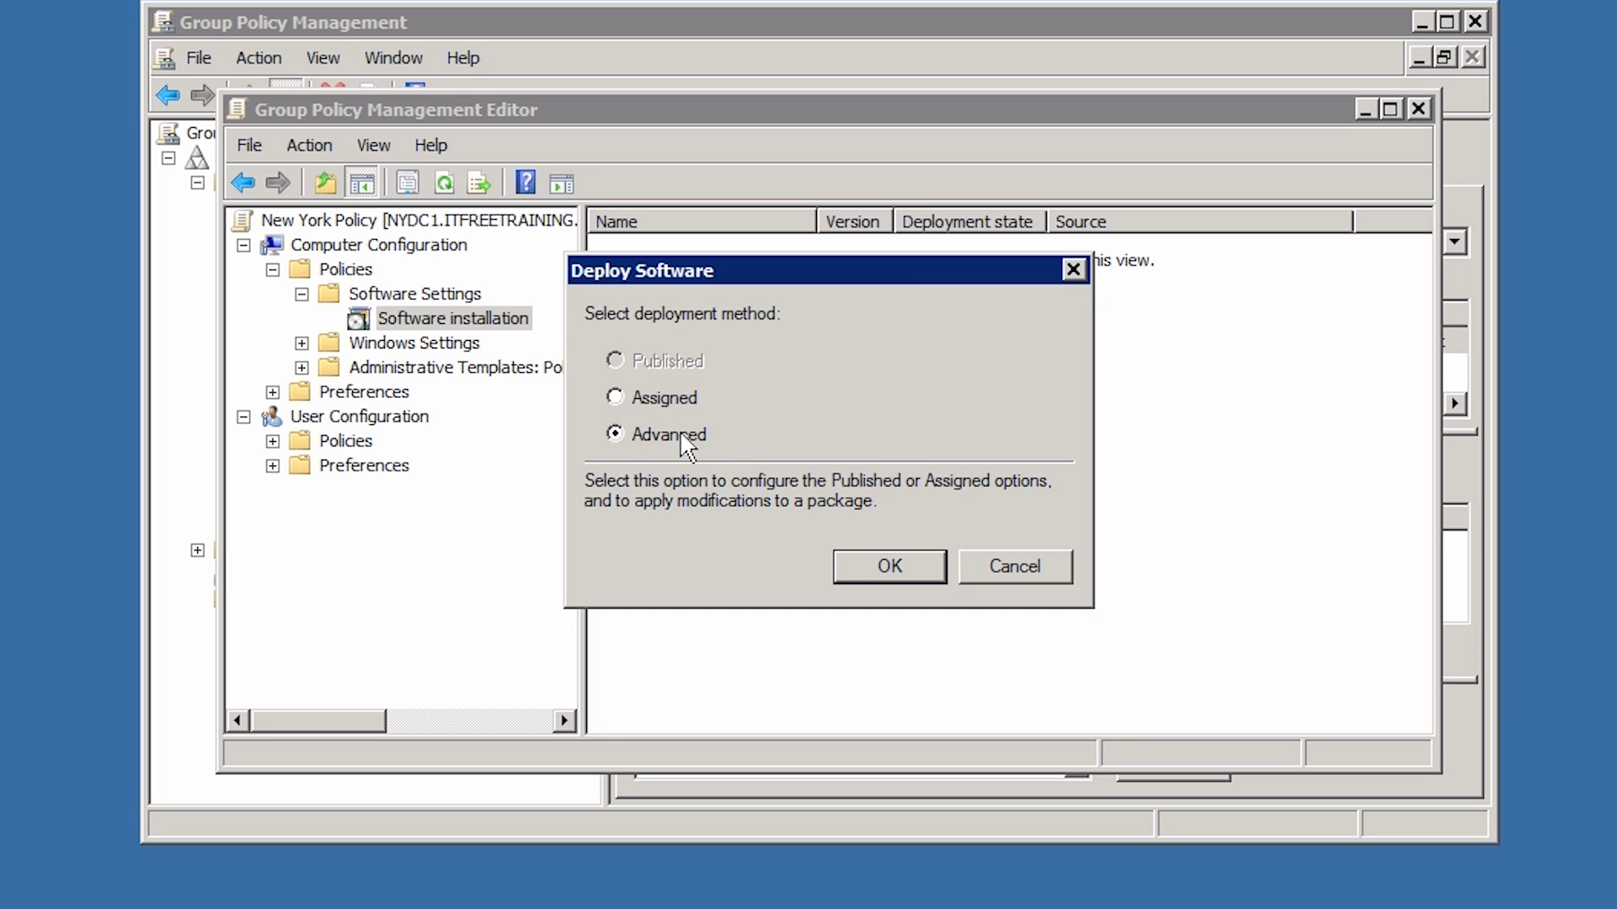
pyautogui.click(937, 559)
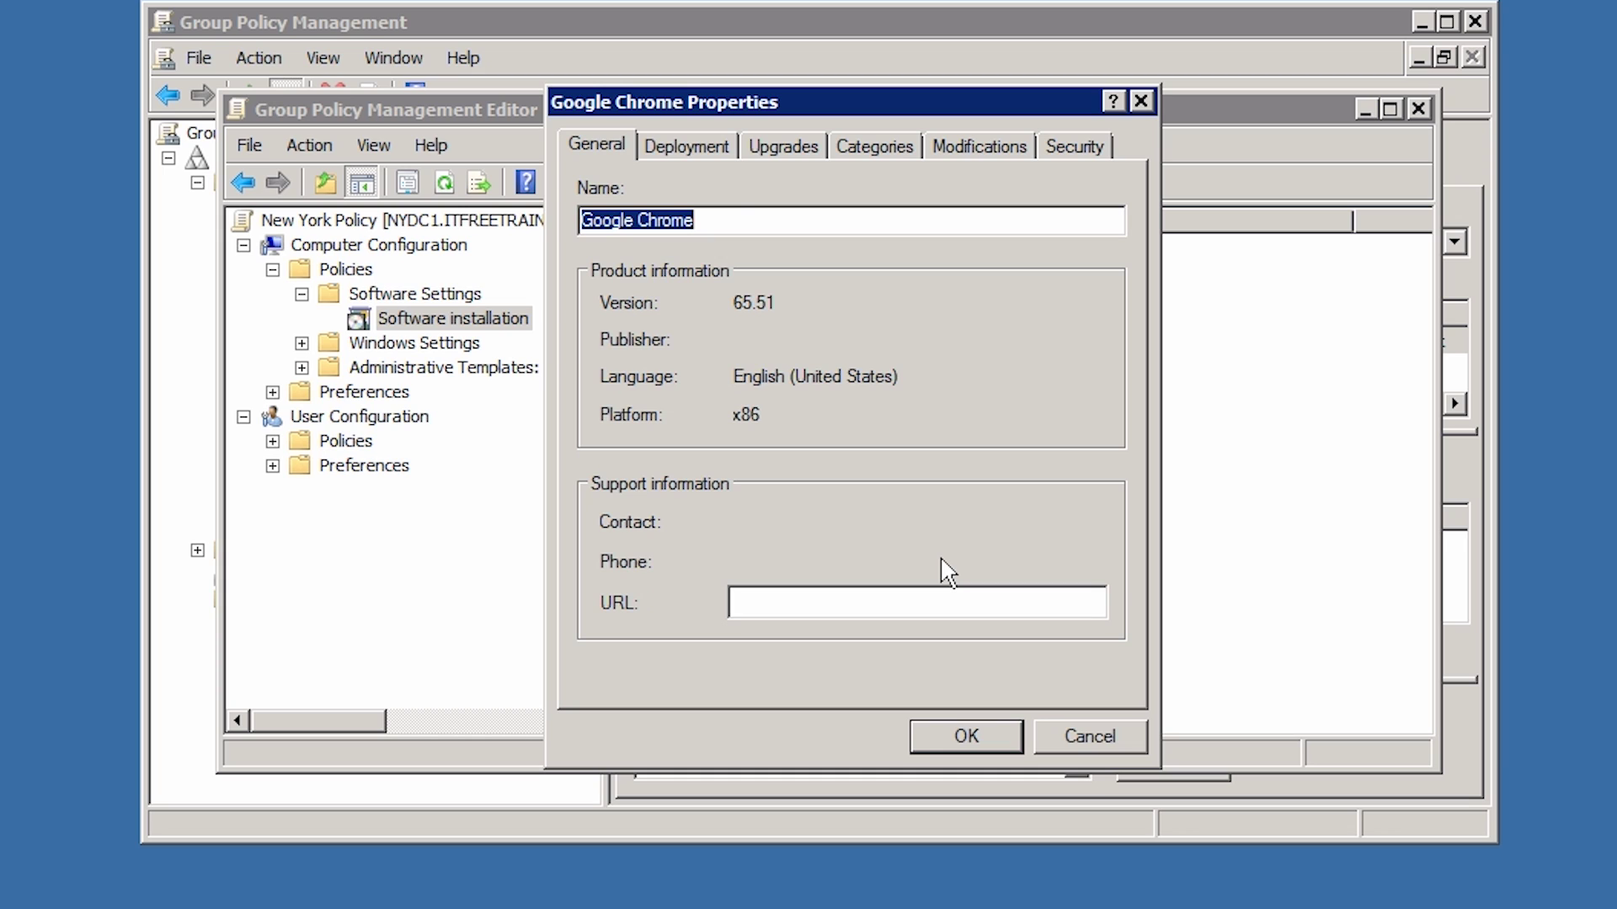
# Set Chrome to uninstall when out of management scope and save the package
pyautogui.click(683, 147)
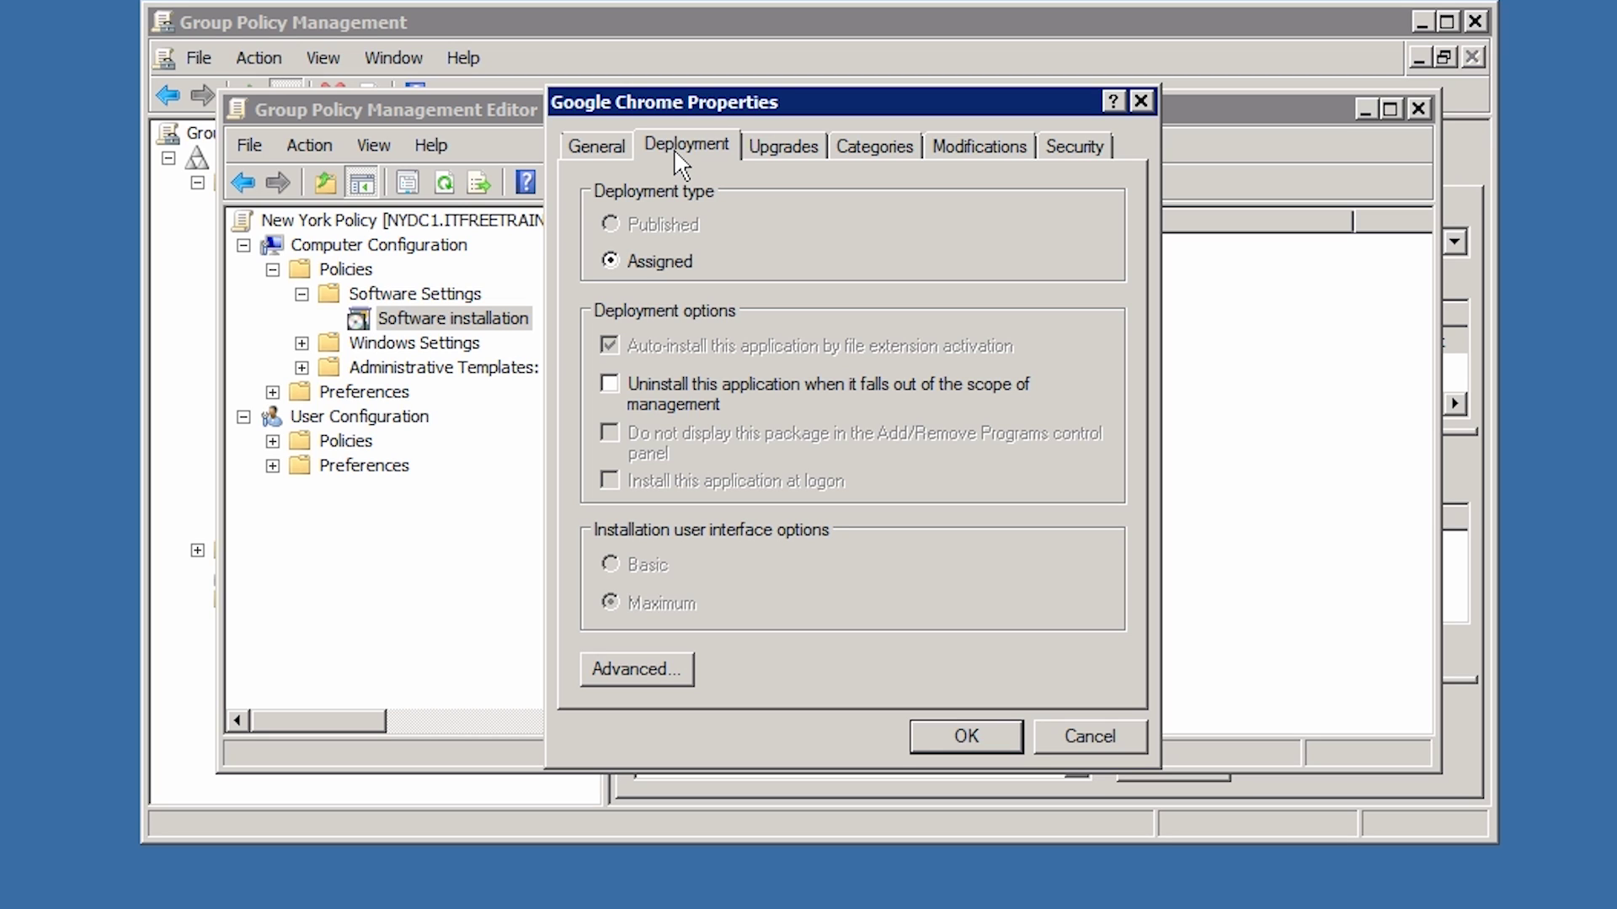
pyautogui.click(613, 386)
pyautogui.click(935, 741)
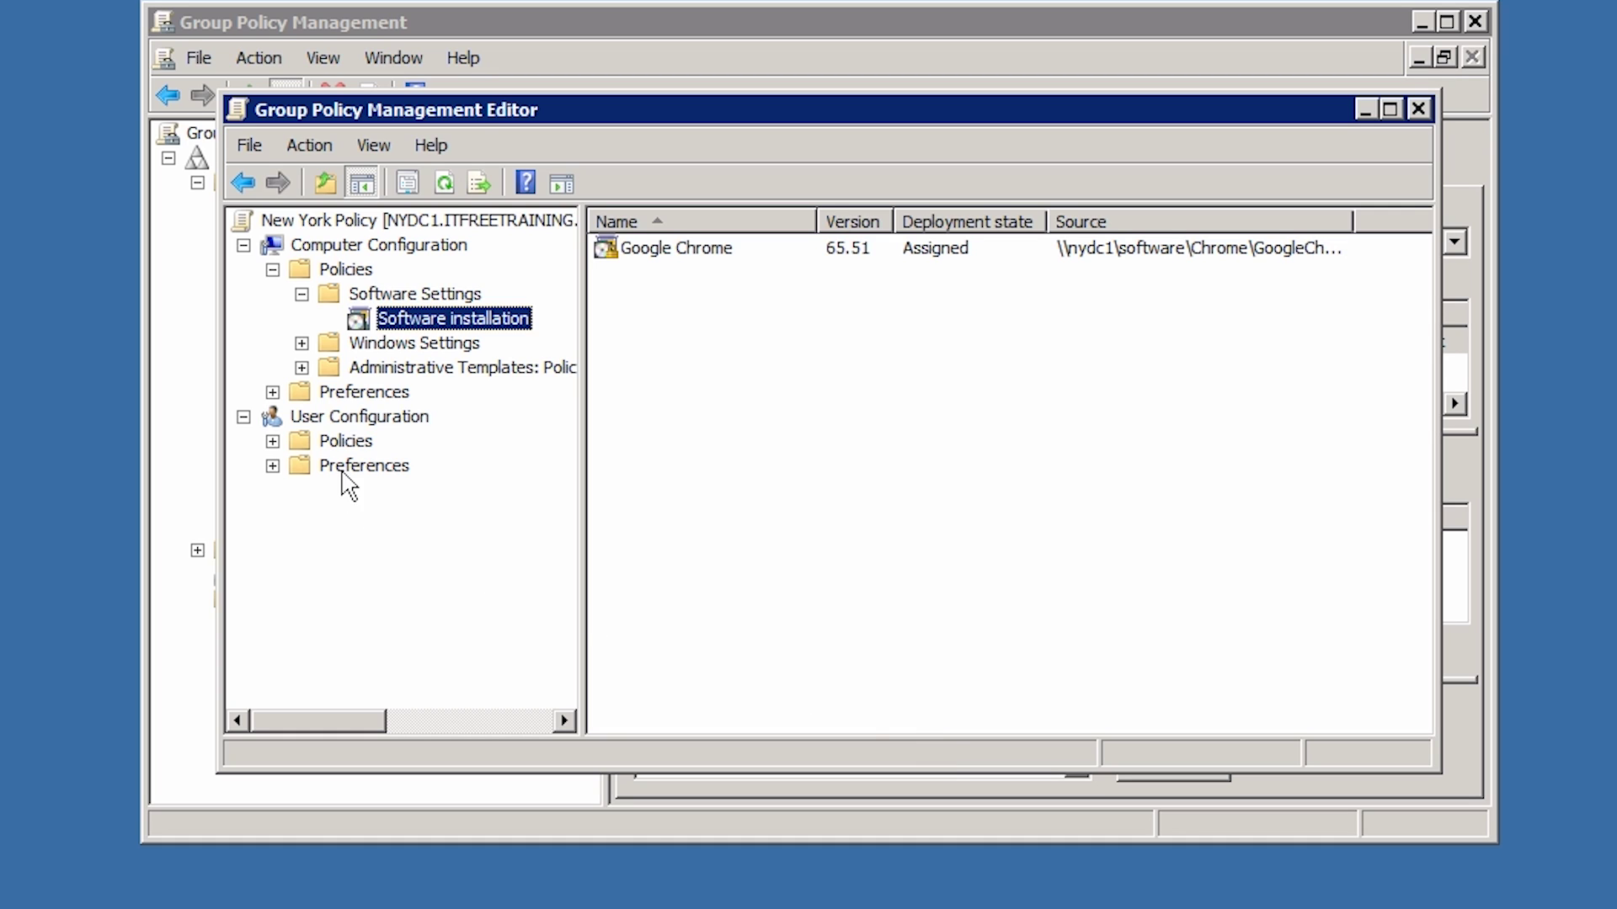
# Start a new package under User Configuration's Software installation
pyautogui.click(272, 441)
pyautogui.click(302, 466)
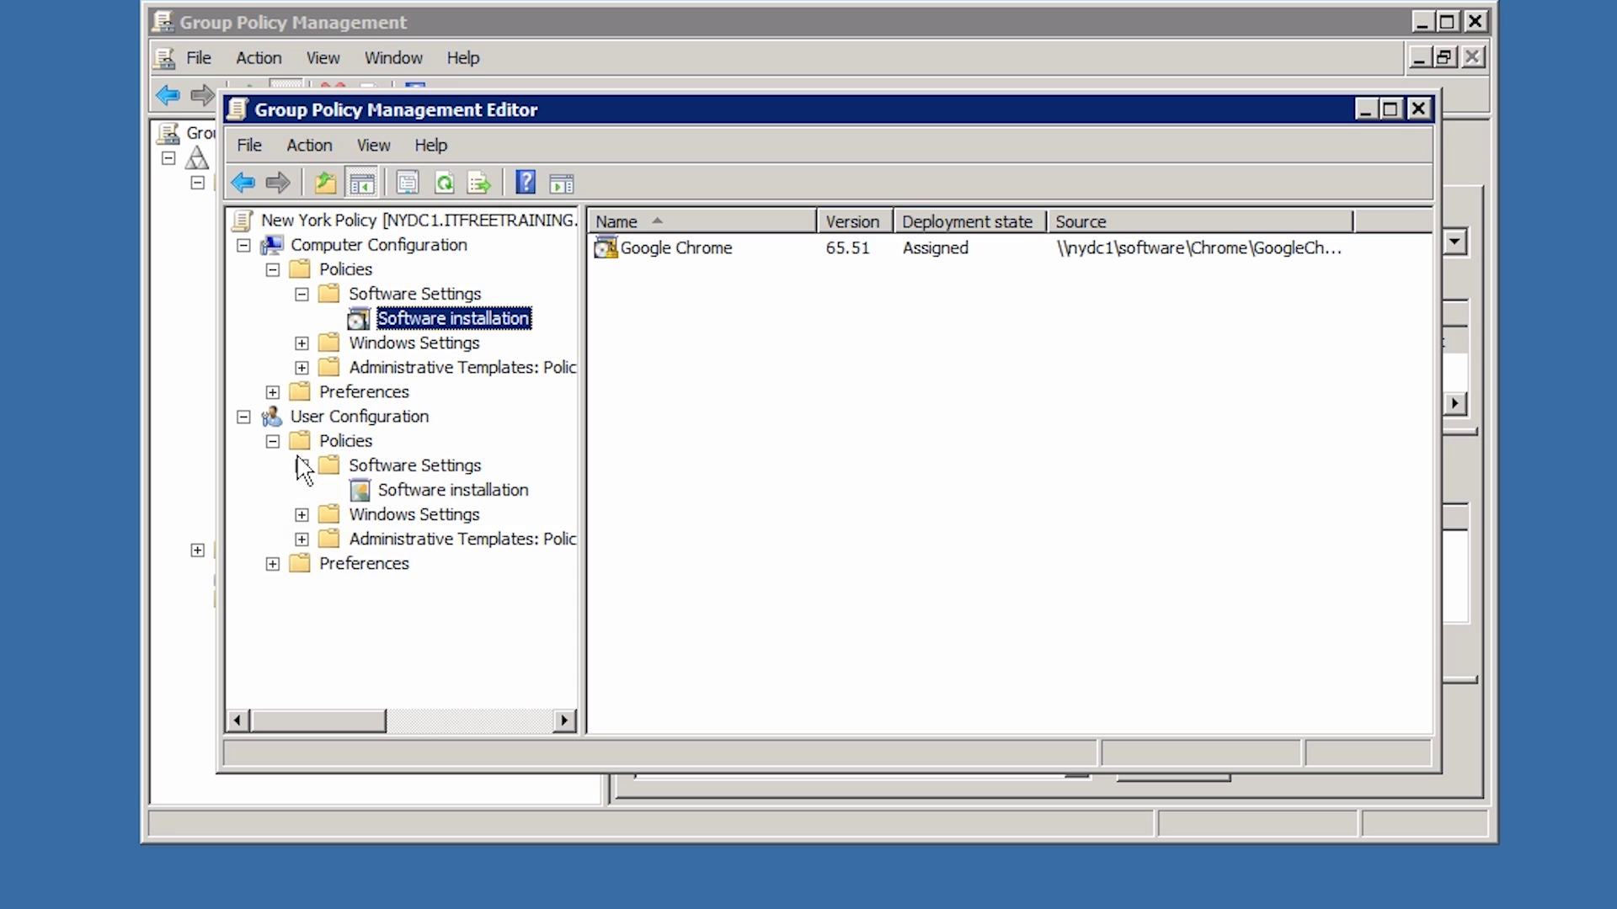
pyautogui.click(383, 490)
pyautogui.rightClick(522, 490)
pyautogui.moveTo(602, 503)
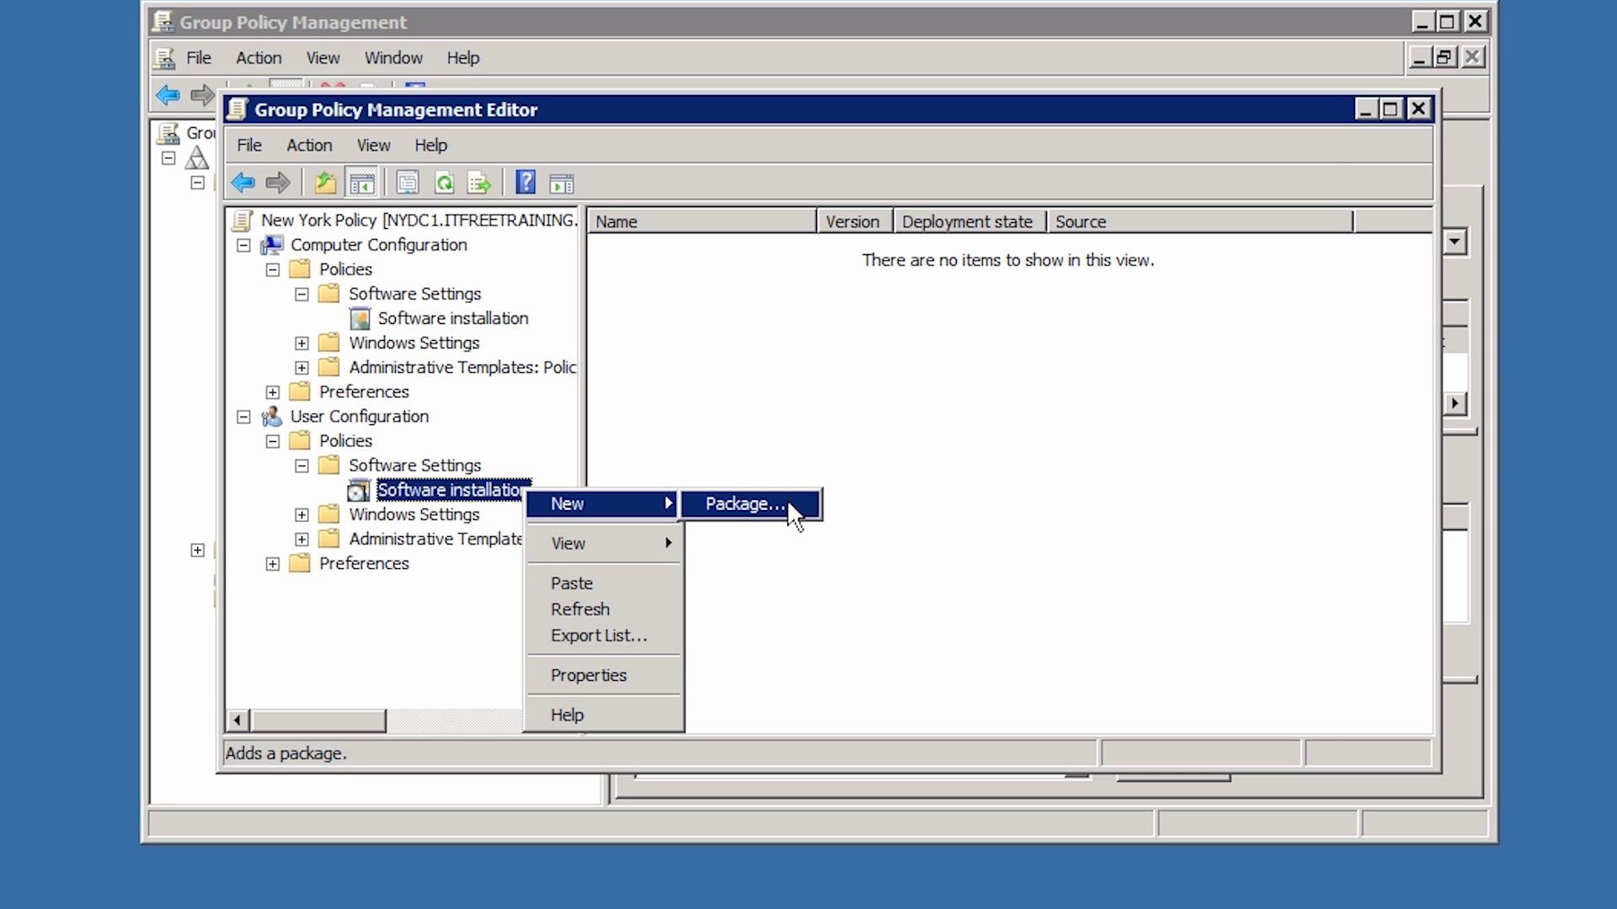
pyautogui.click(791, 514)
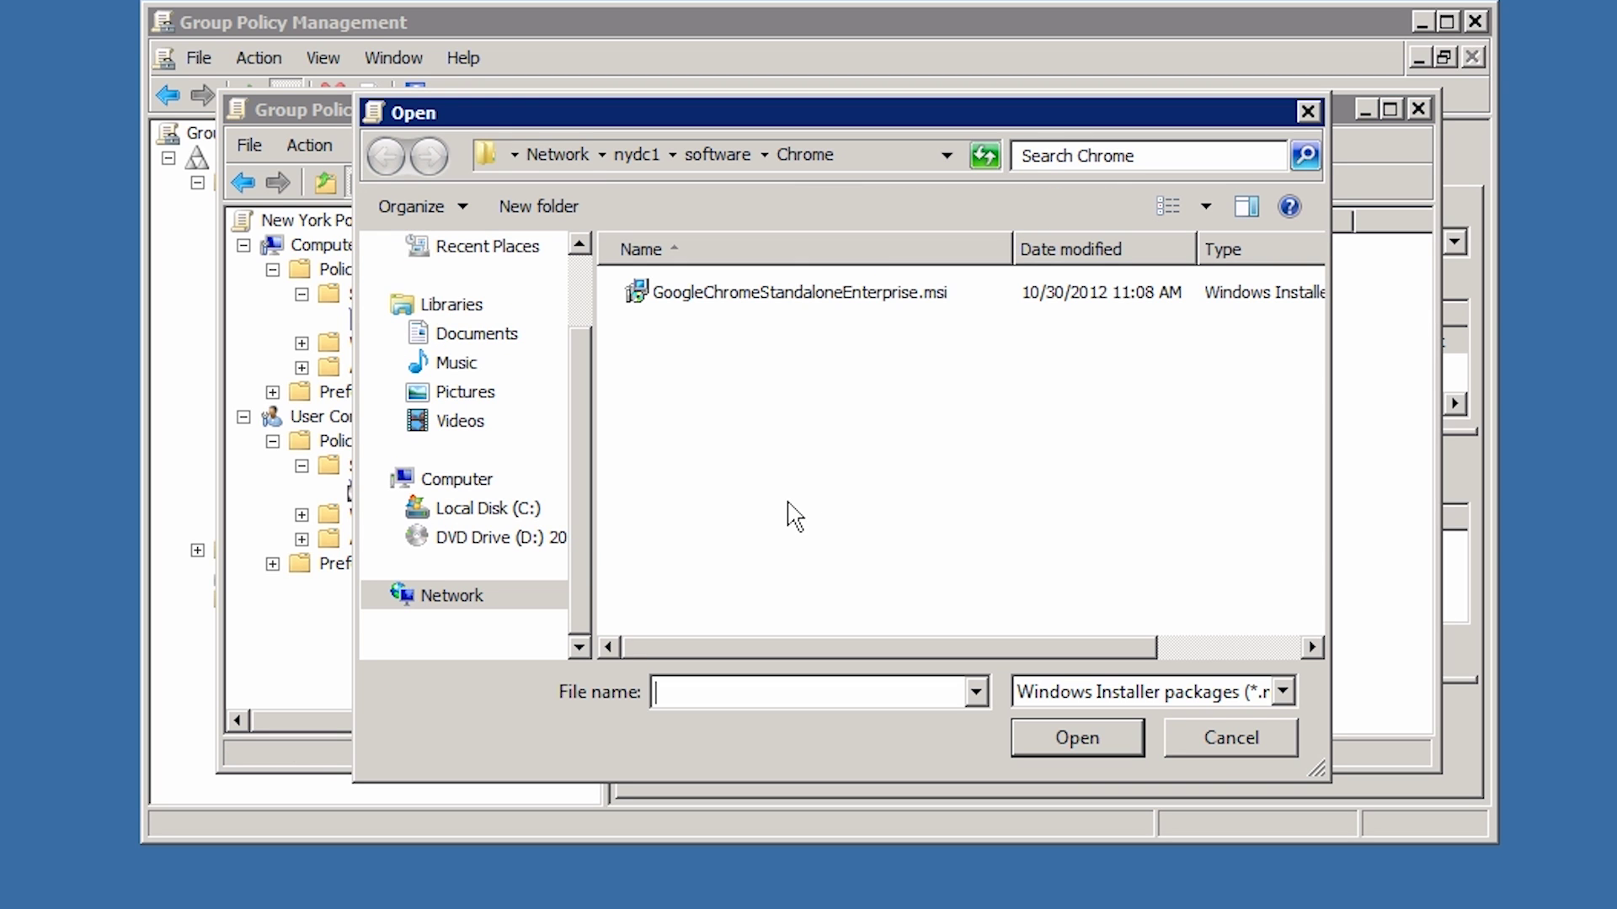
# Add AcroRead.msi from Adobe Reader\AdbeRdr1014_en_US with Advanced deployment
pyautogui.click(724, 156)
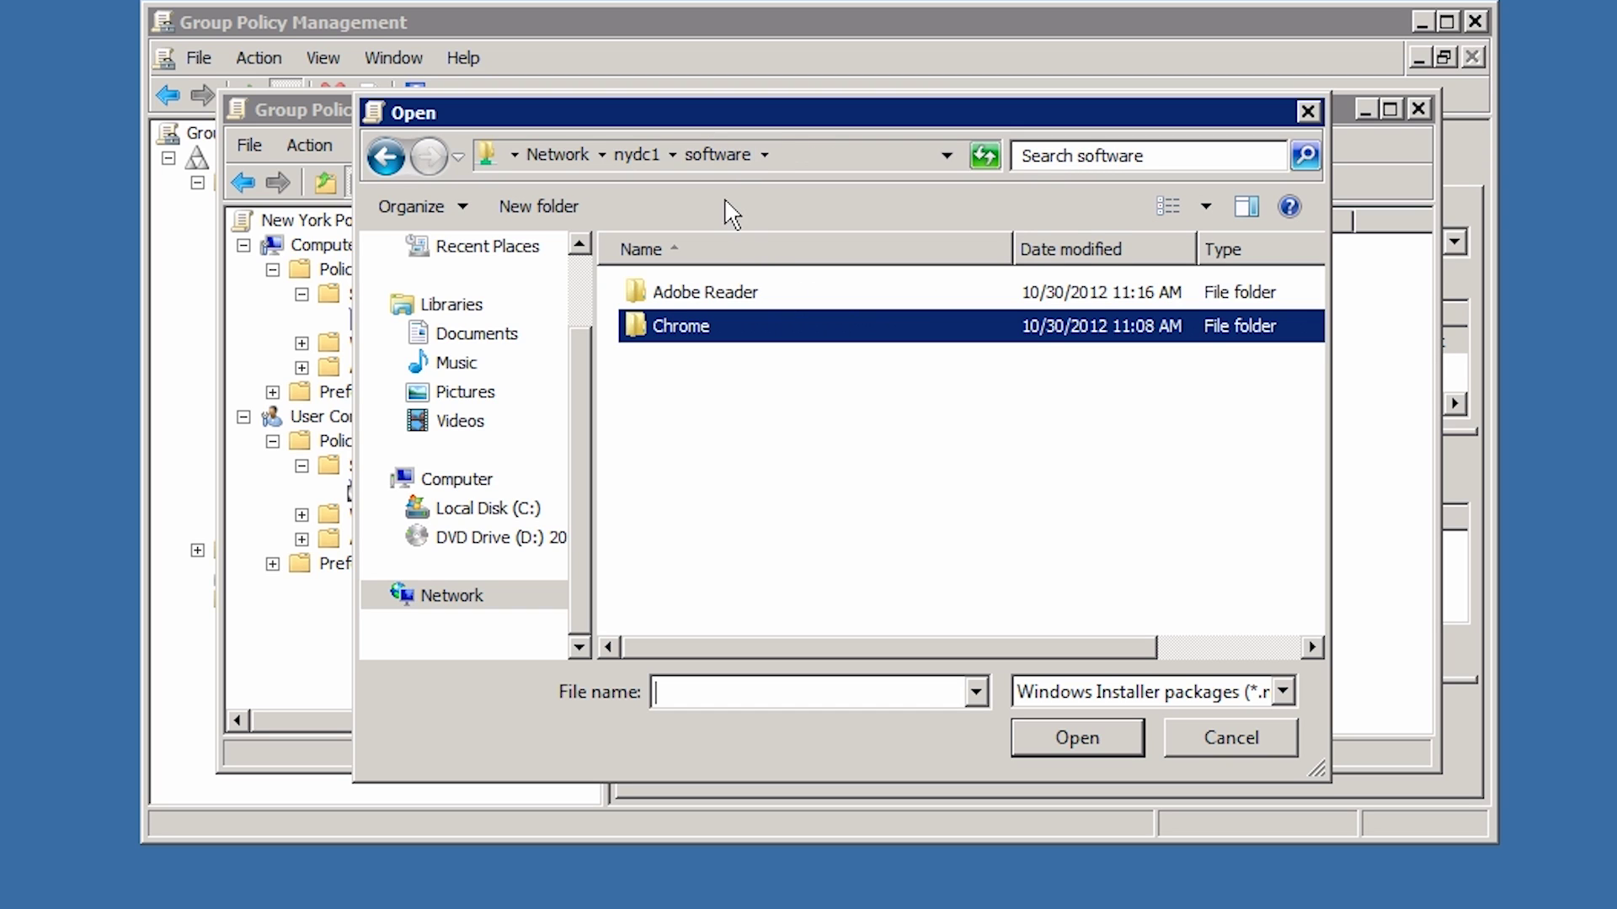
pyautogui.doubleClick(705, 295)
pyautogui.doubleClick(704, 295)
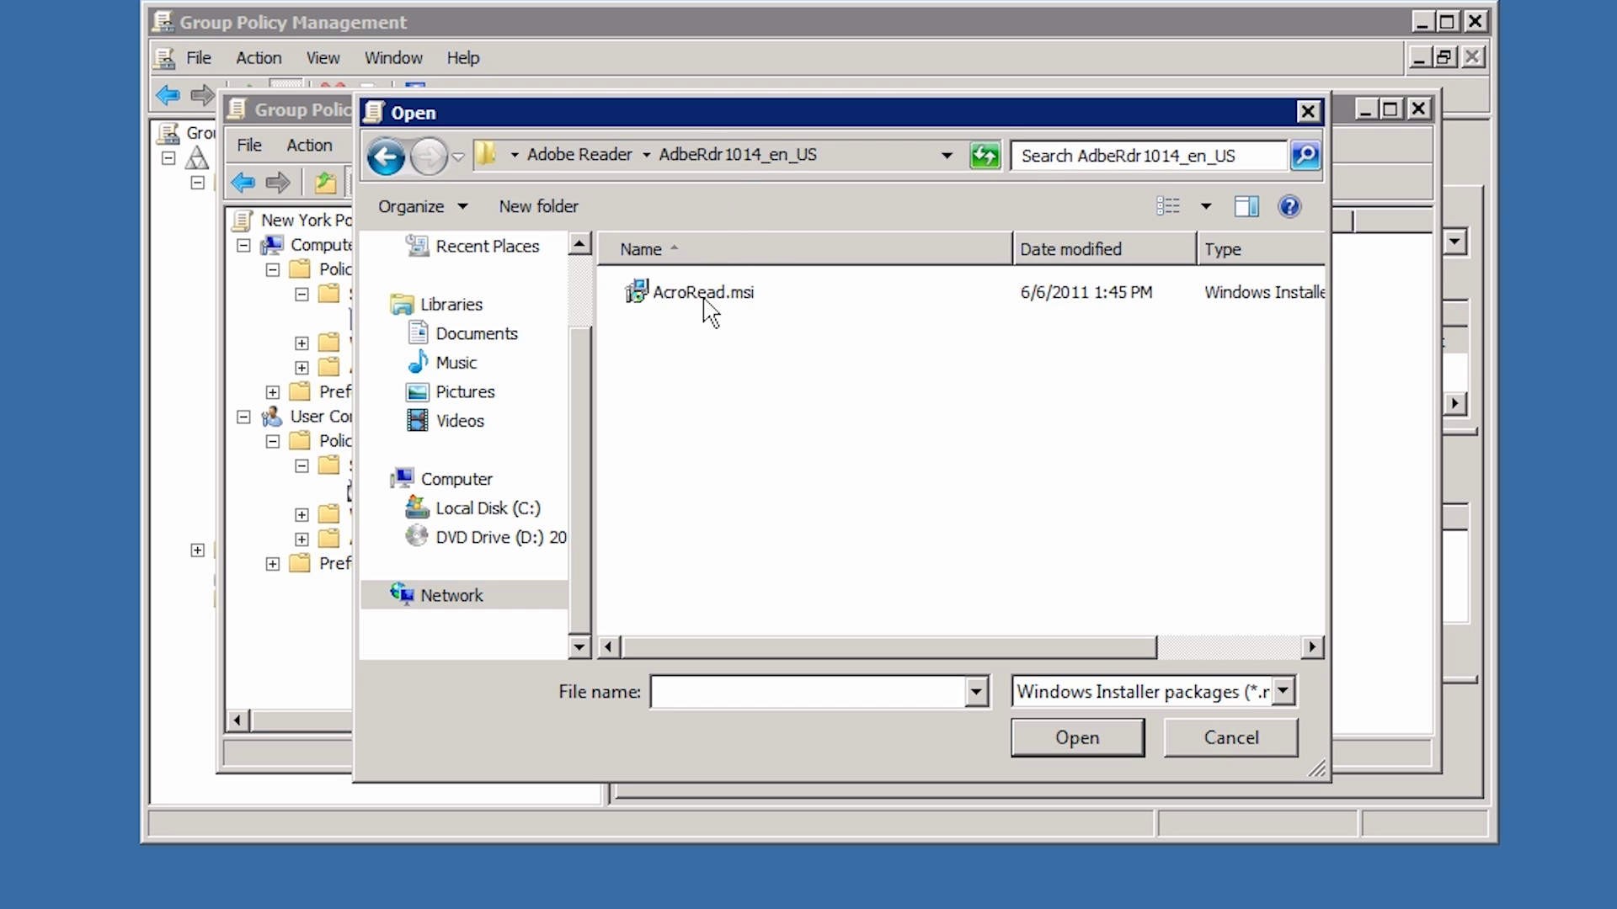
pyautogui.click(701, 295)
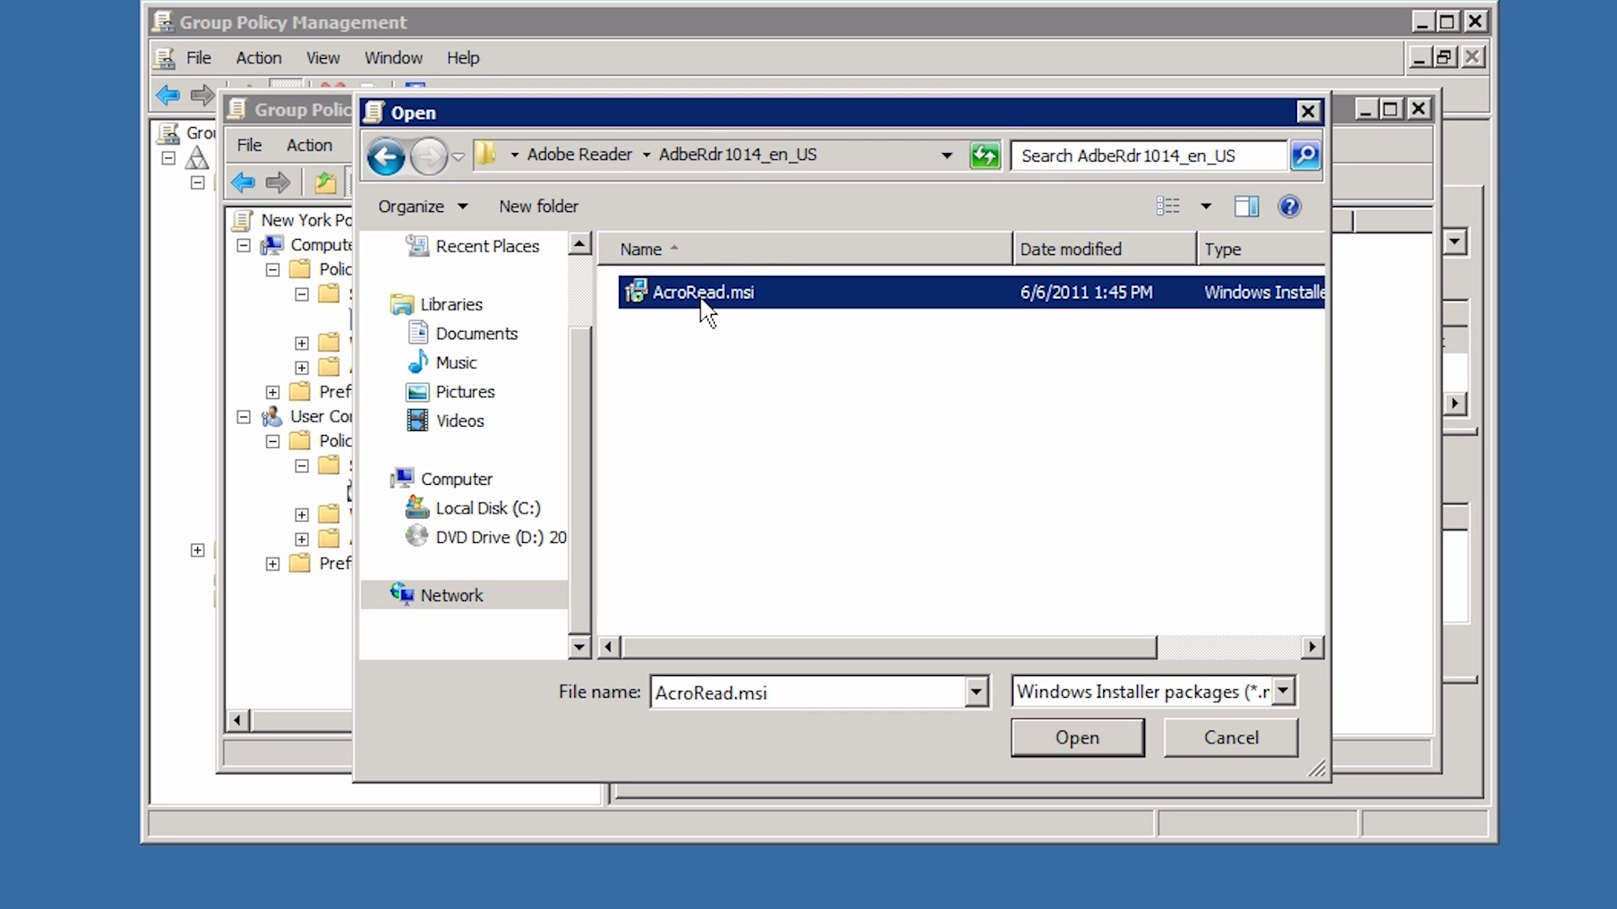
pyautogui.click(1110, 734)
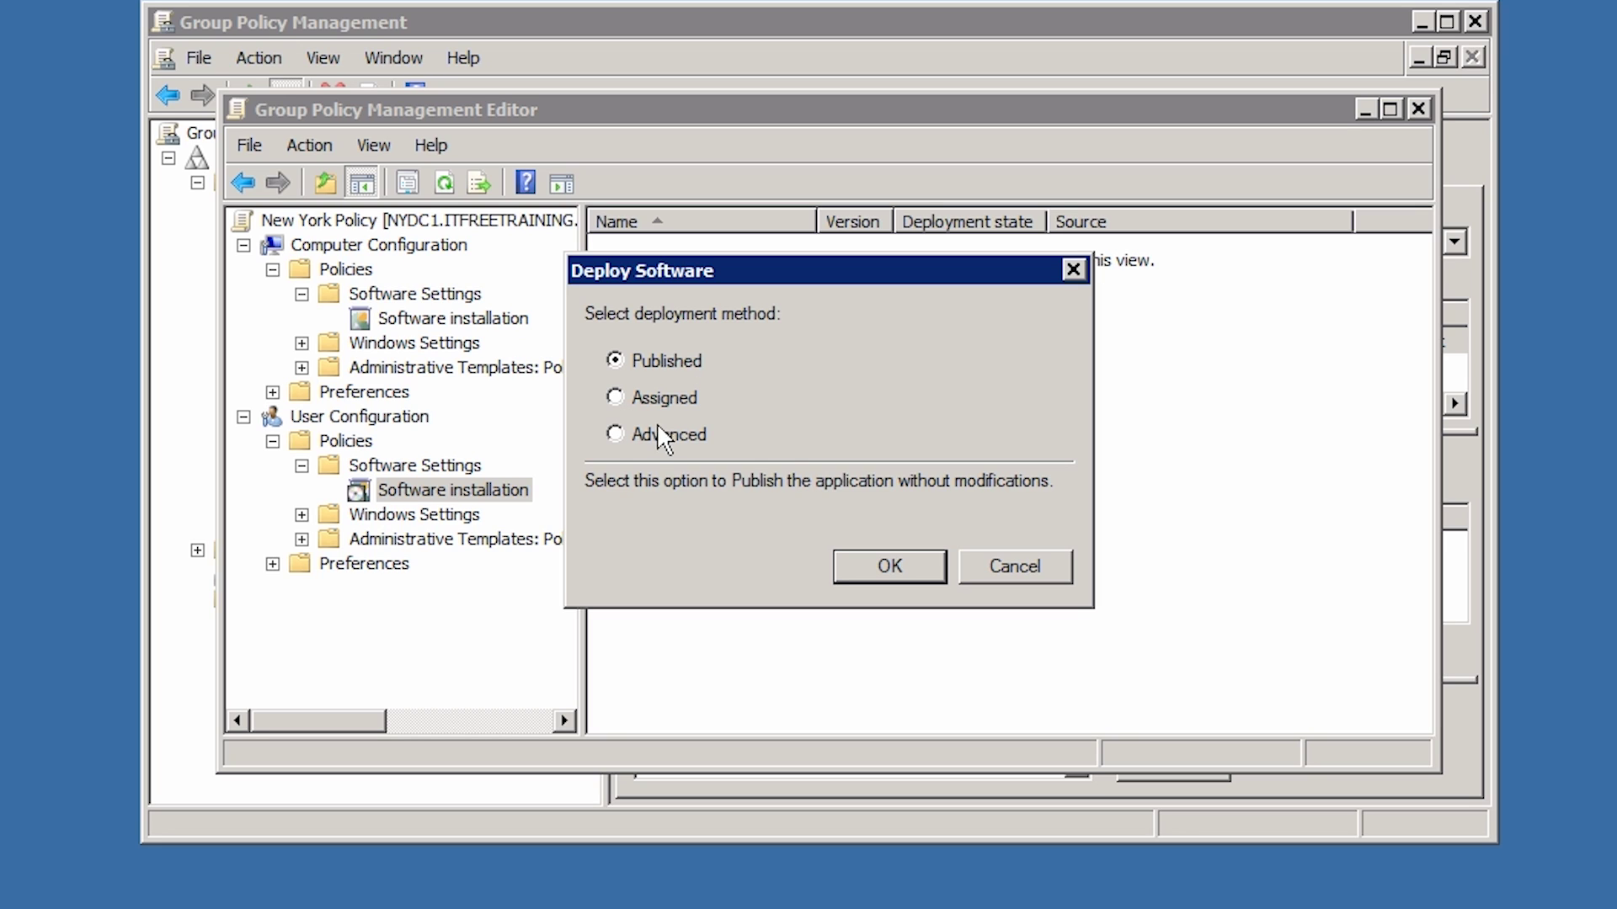
pyautogui.click(620, 435)
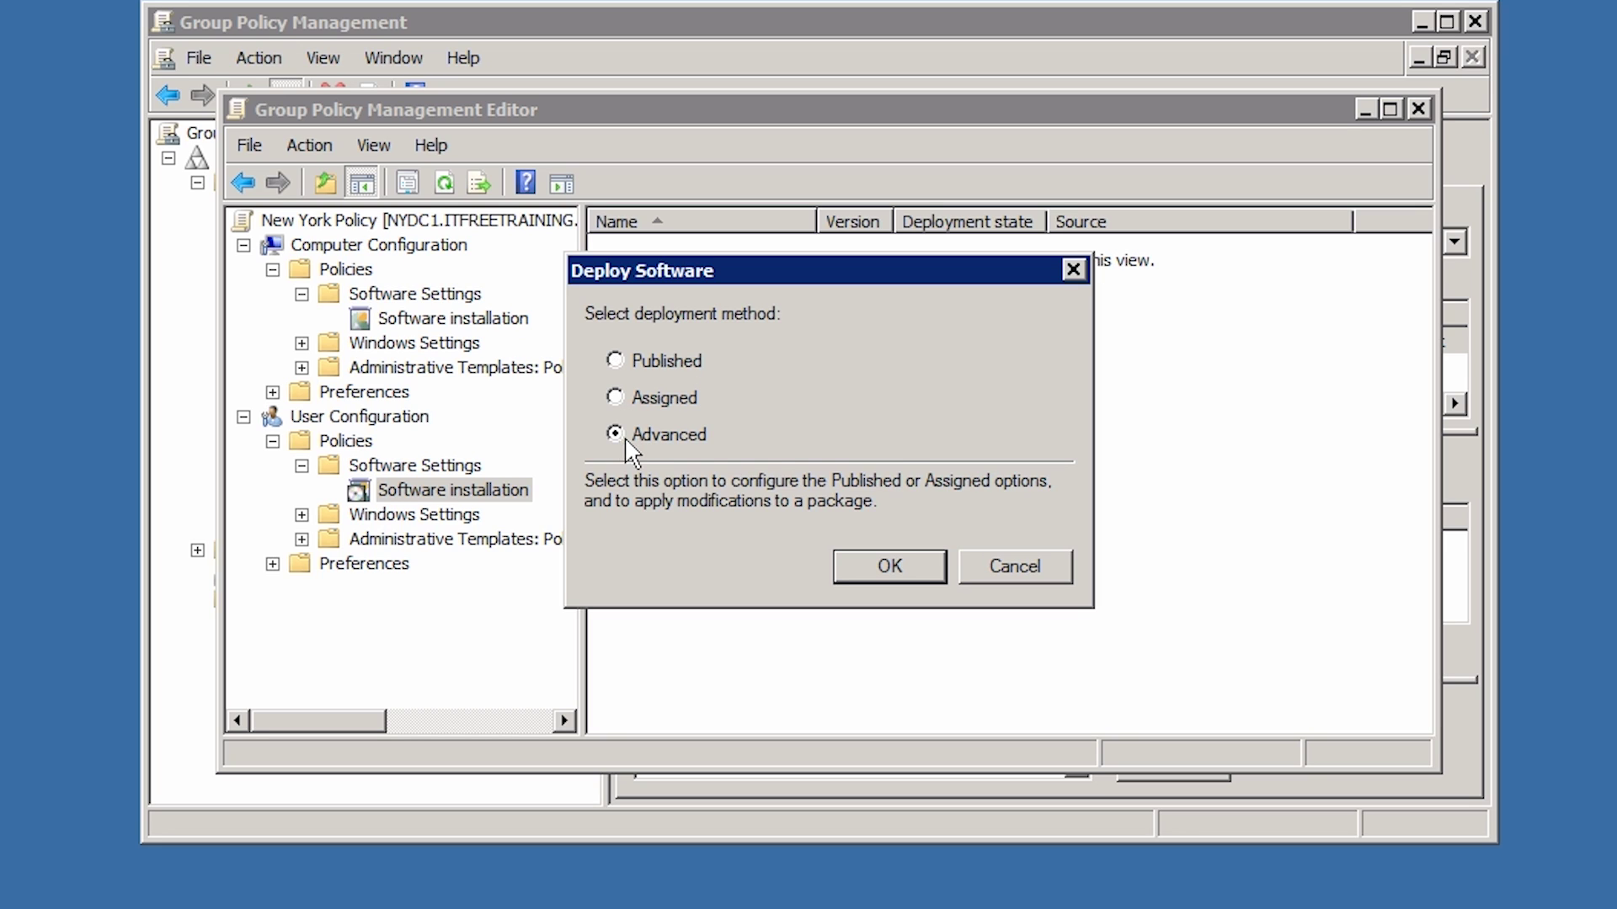
pyautogui.click(922, 563)
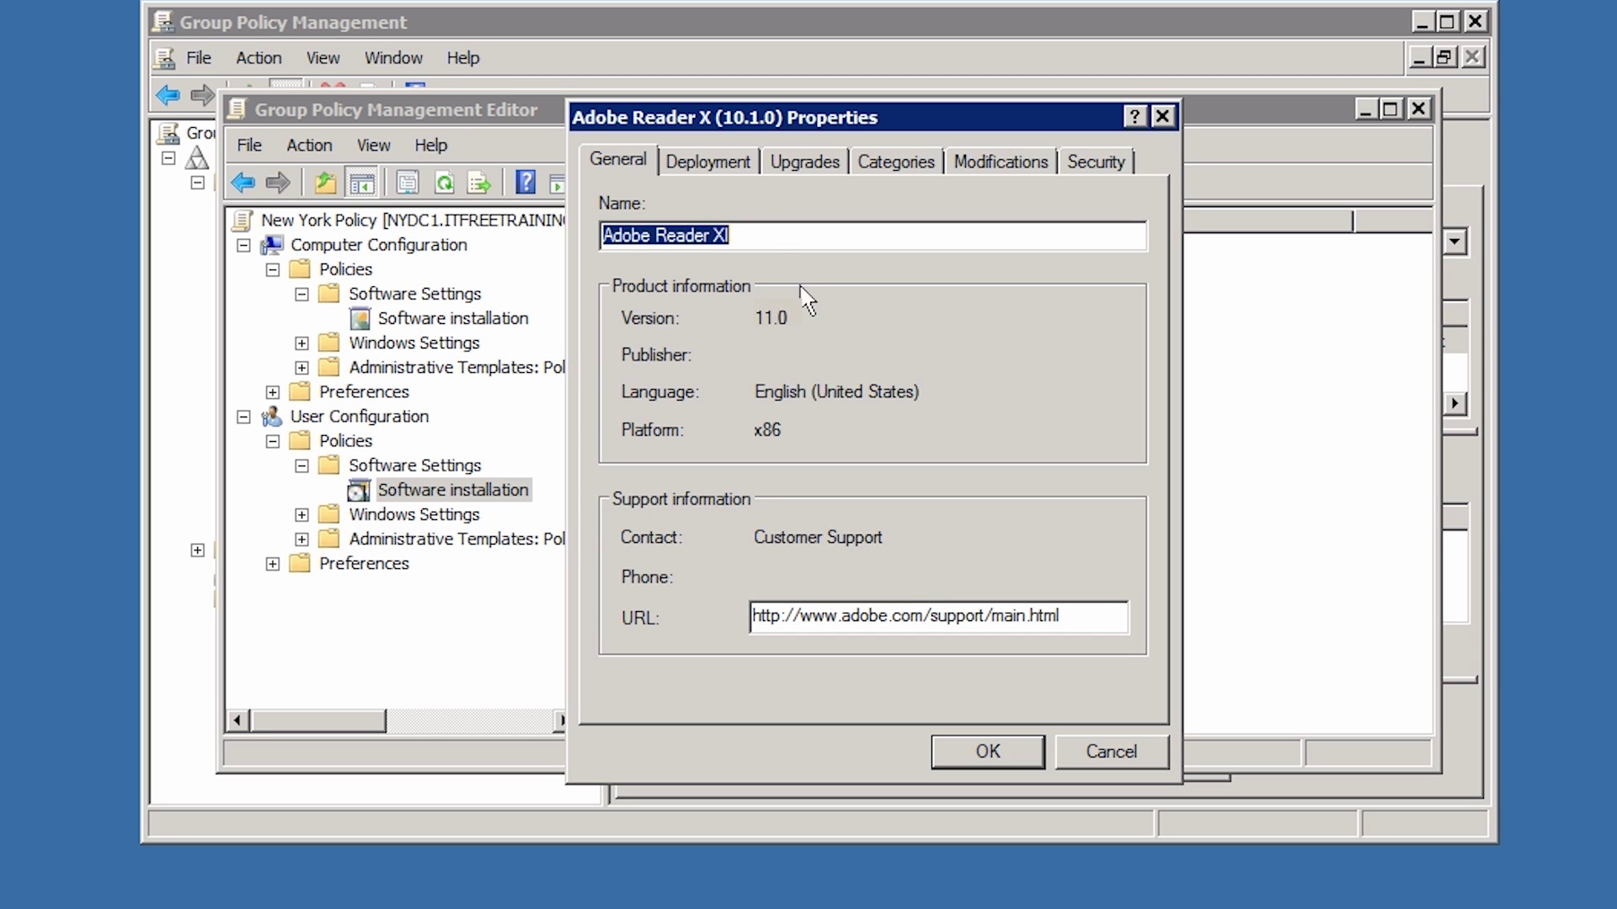
# Check Adobe Reader is Published, then view its empty Modifications list
pyautogui.click(726, 179)
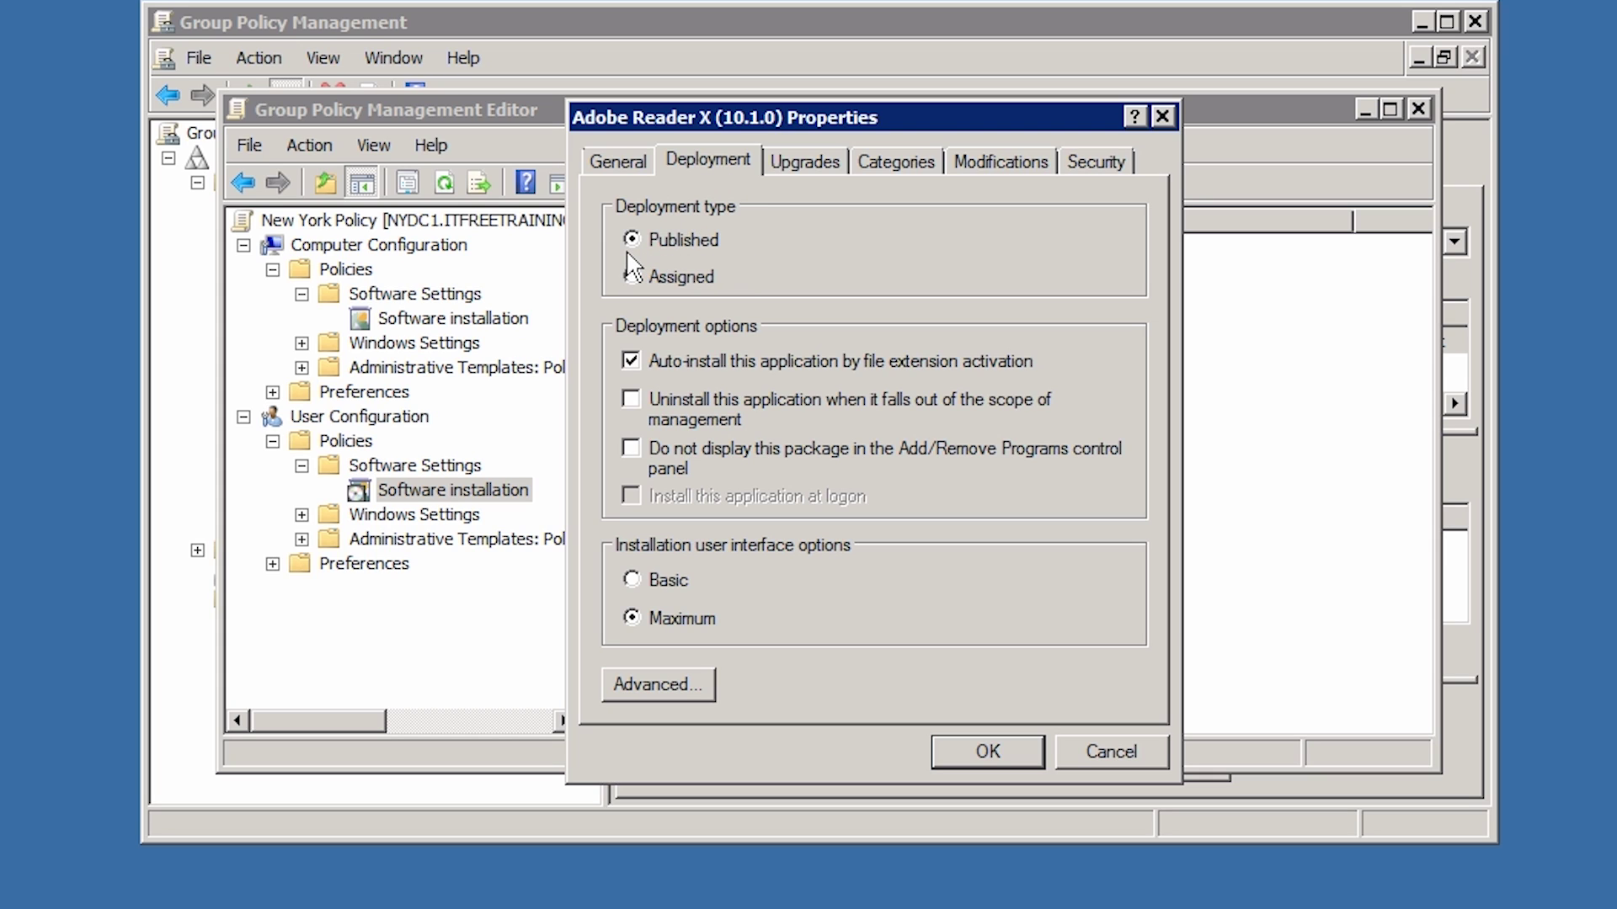
pyautogui.click(1028, 163)
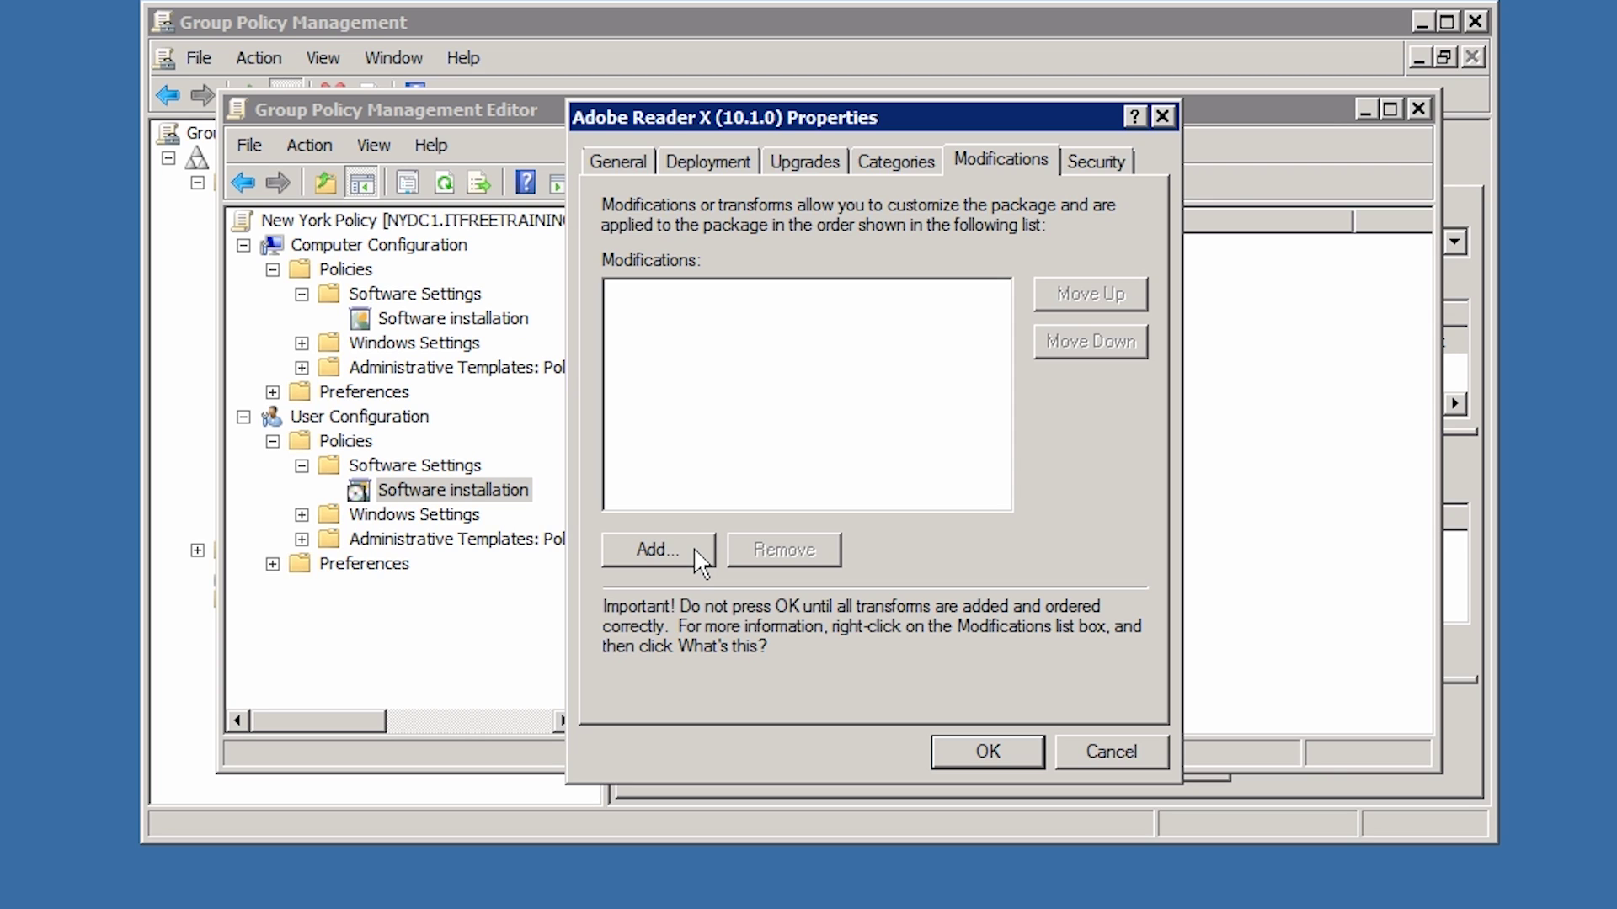
# Add the Standard Options.mst transform to Adobe Reader and save the package
pyautogui.click(695, 549)
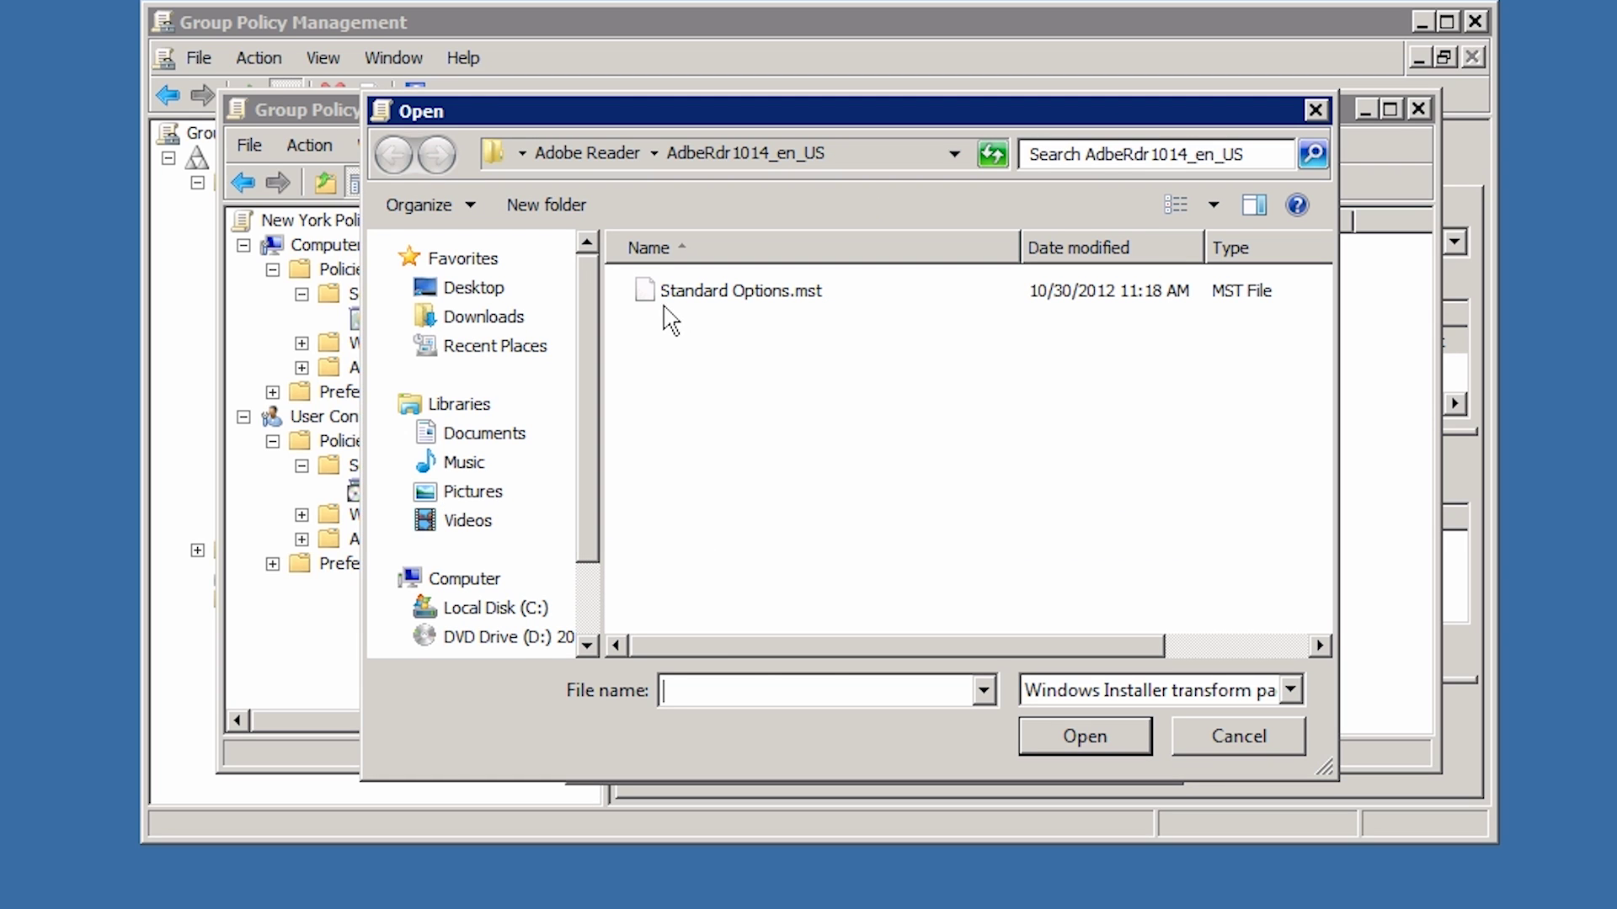
pyautogui.click(665, 291)
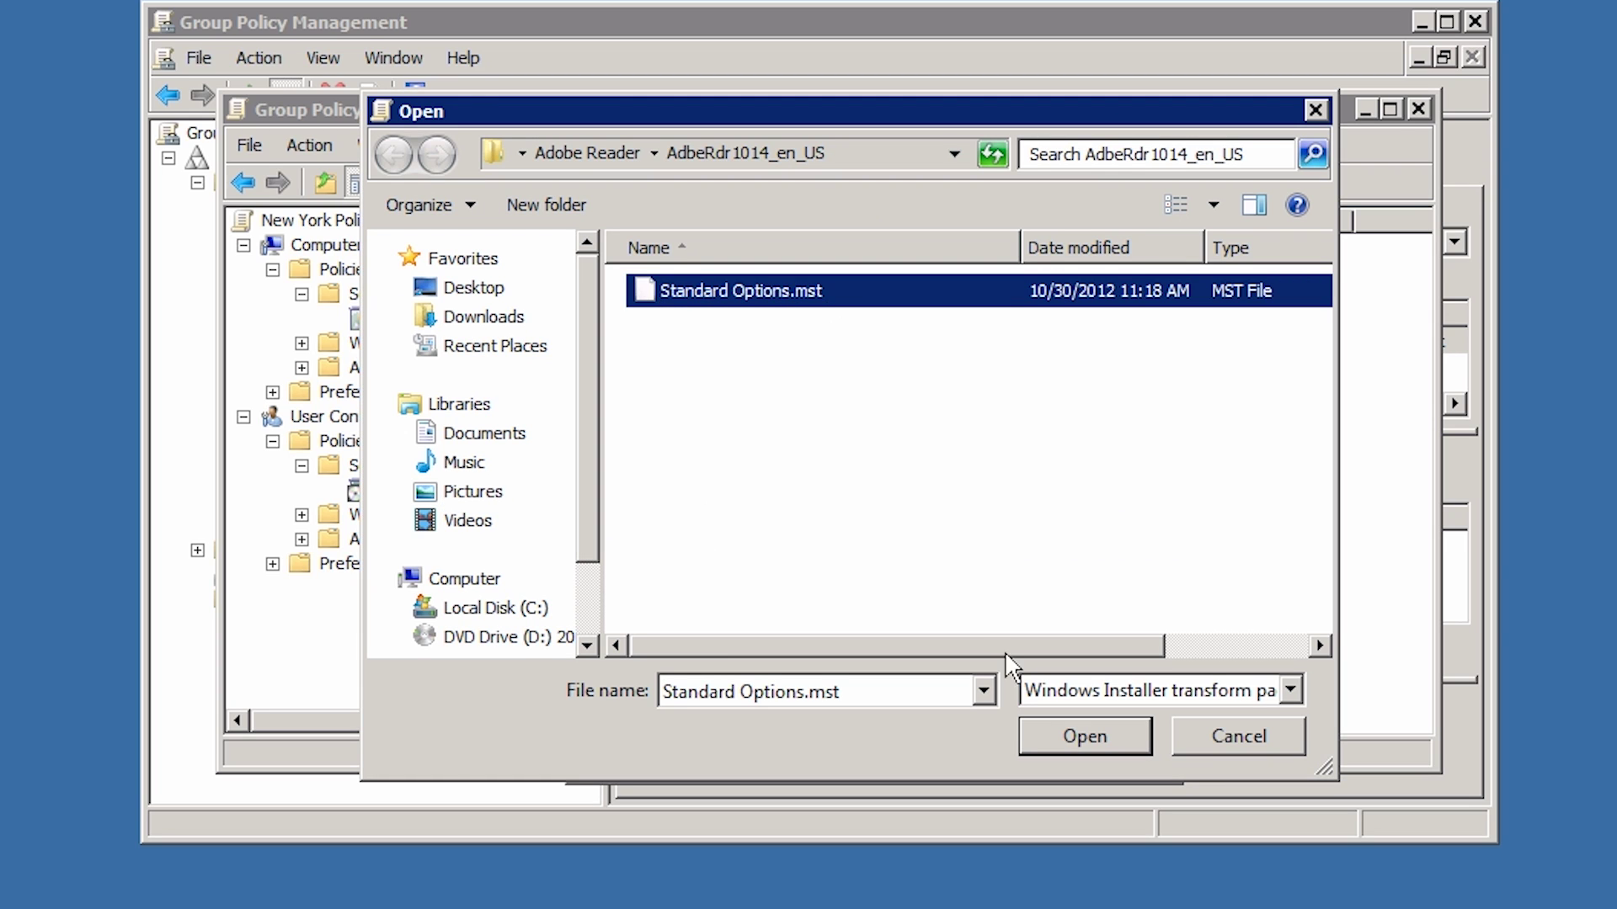
pyautogui.click(1129, 741)
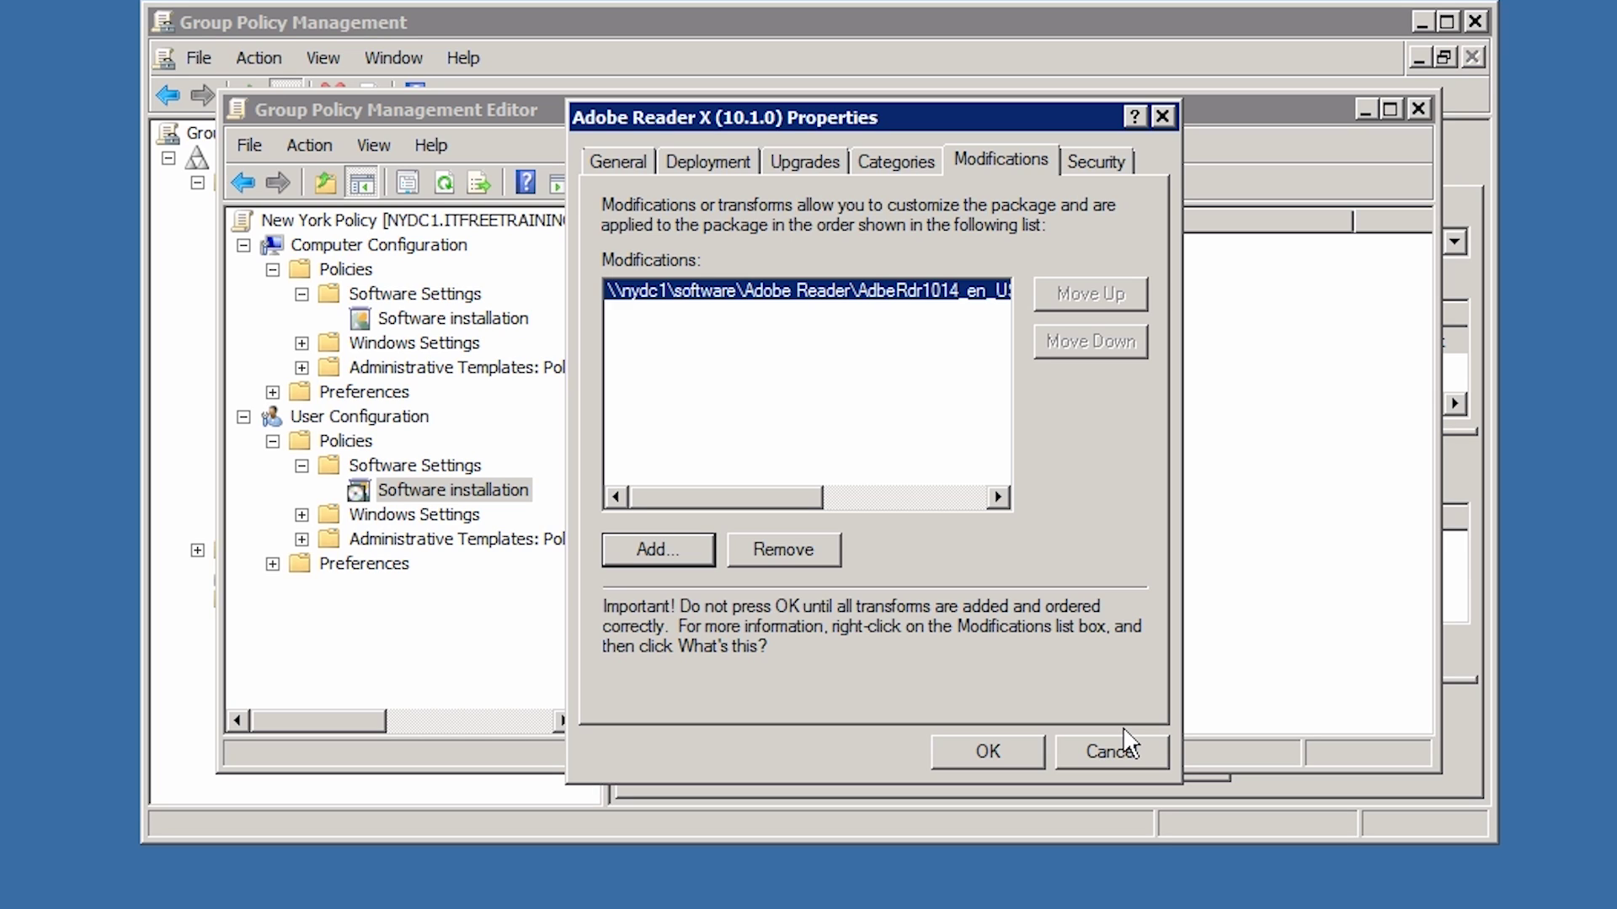
pyautogui.click(1012, 756)
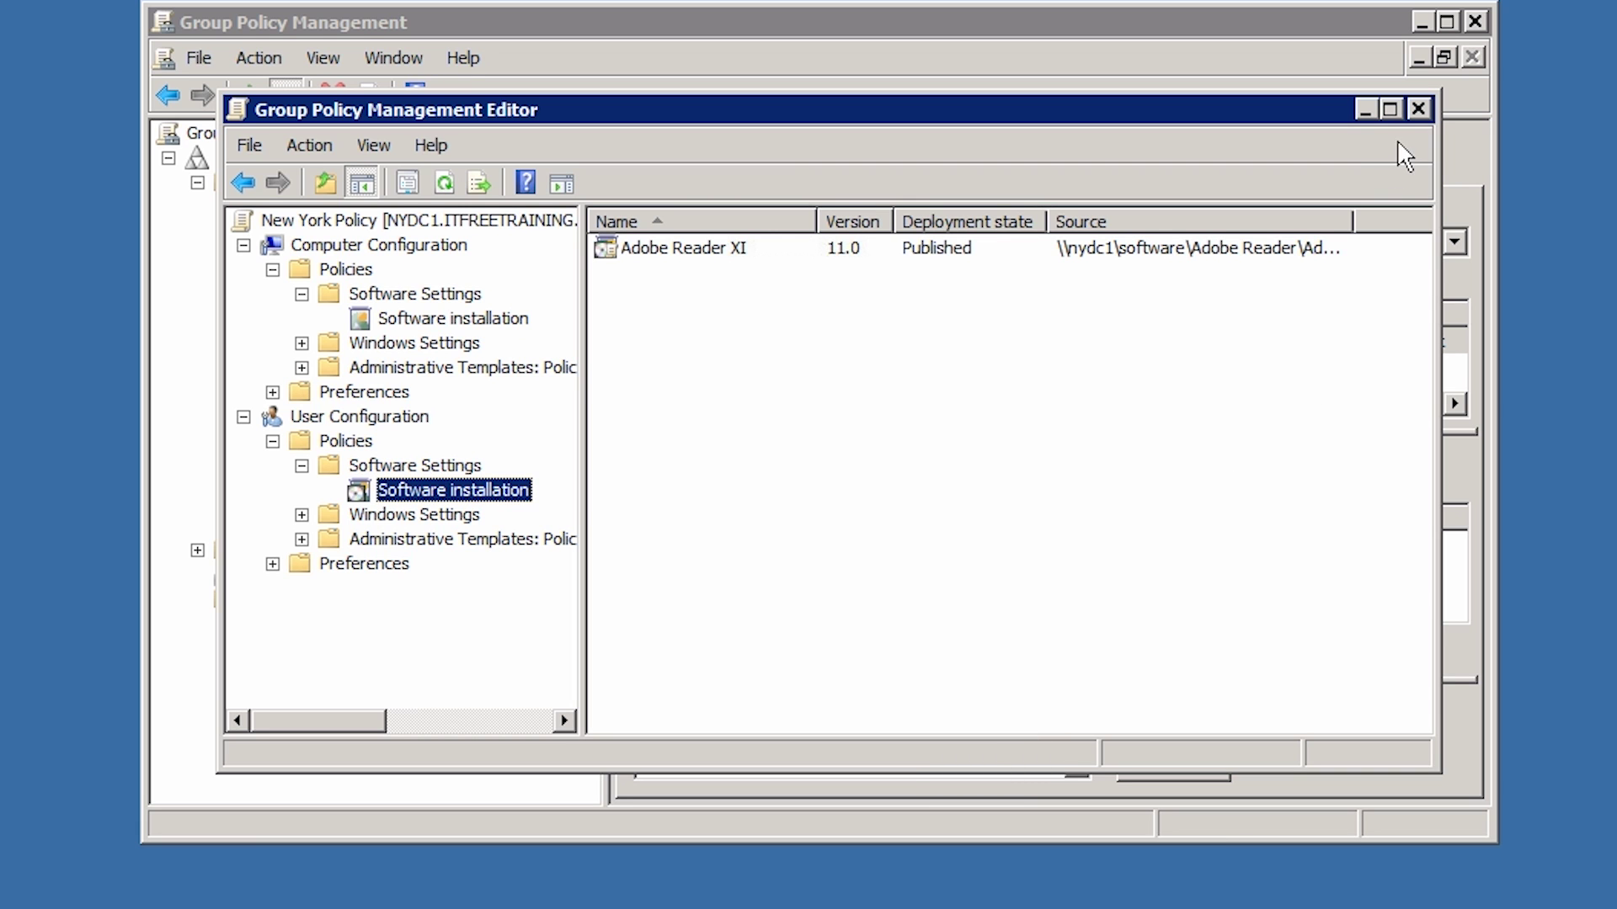
# Close the editor, restart the Windows 8 client, and enter the sign-in password
pyautogui.click(1416, 109)
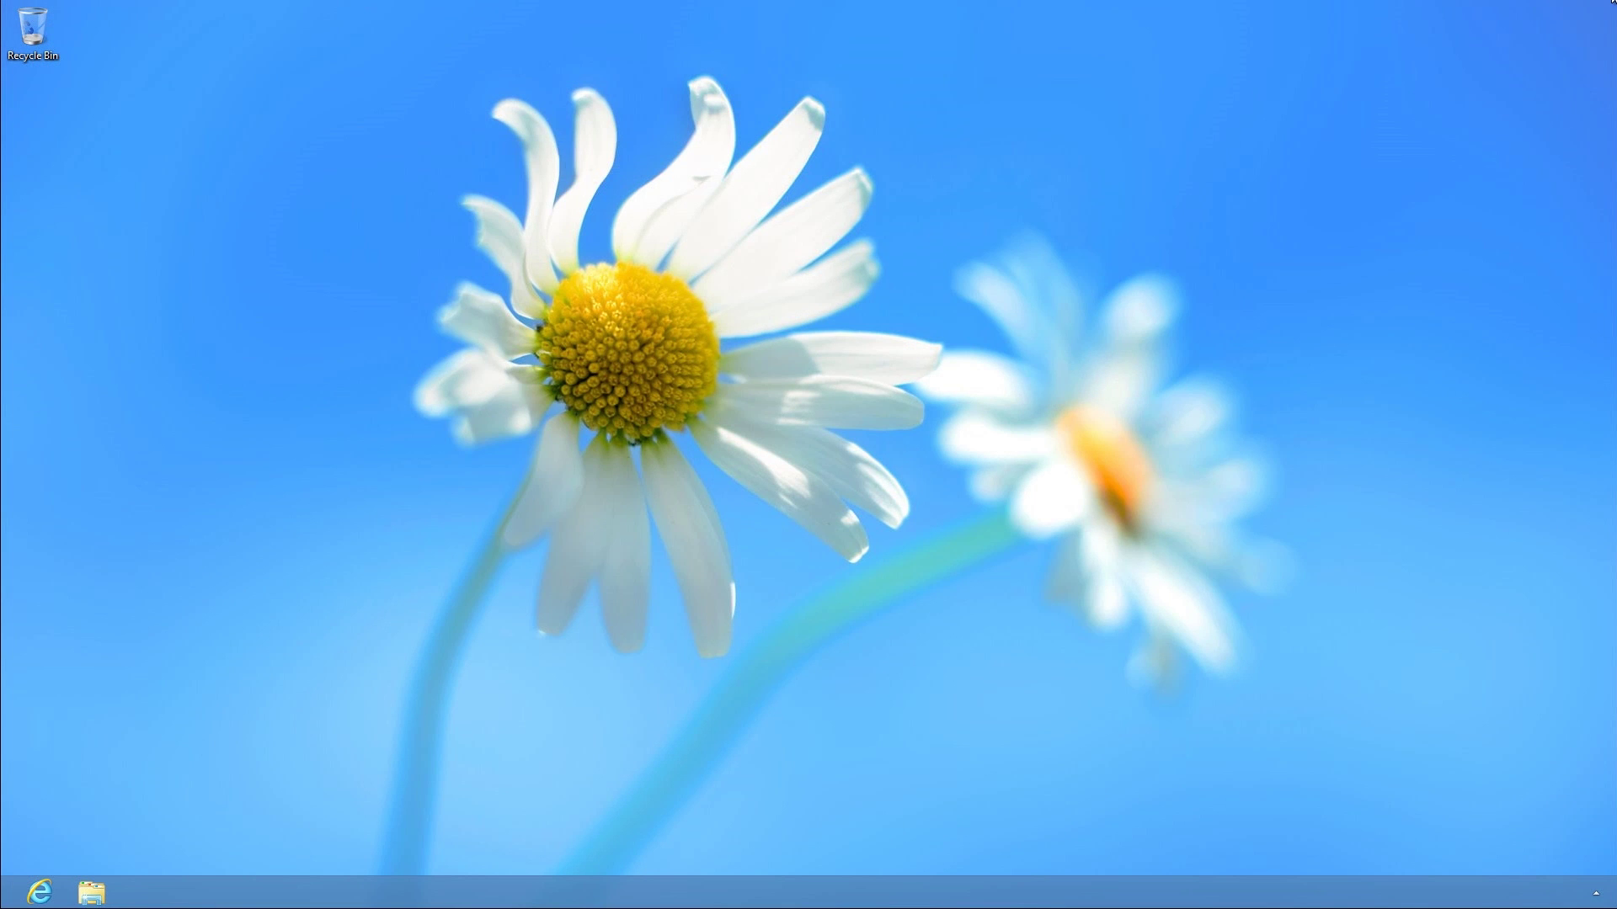
pyautogui.moveTo(1610, 7)
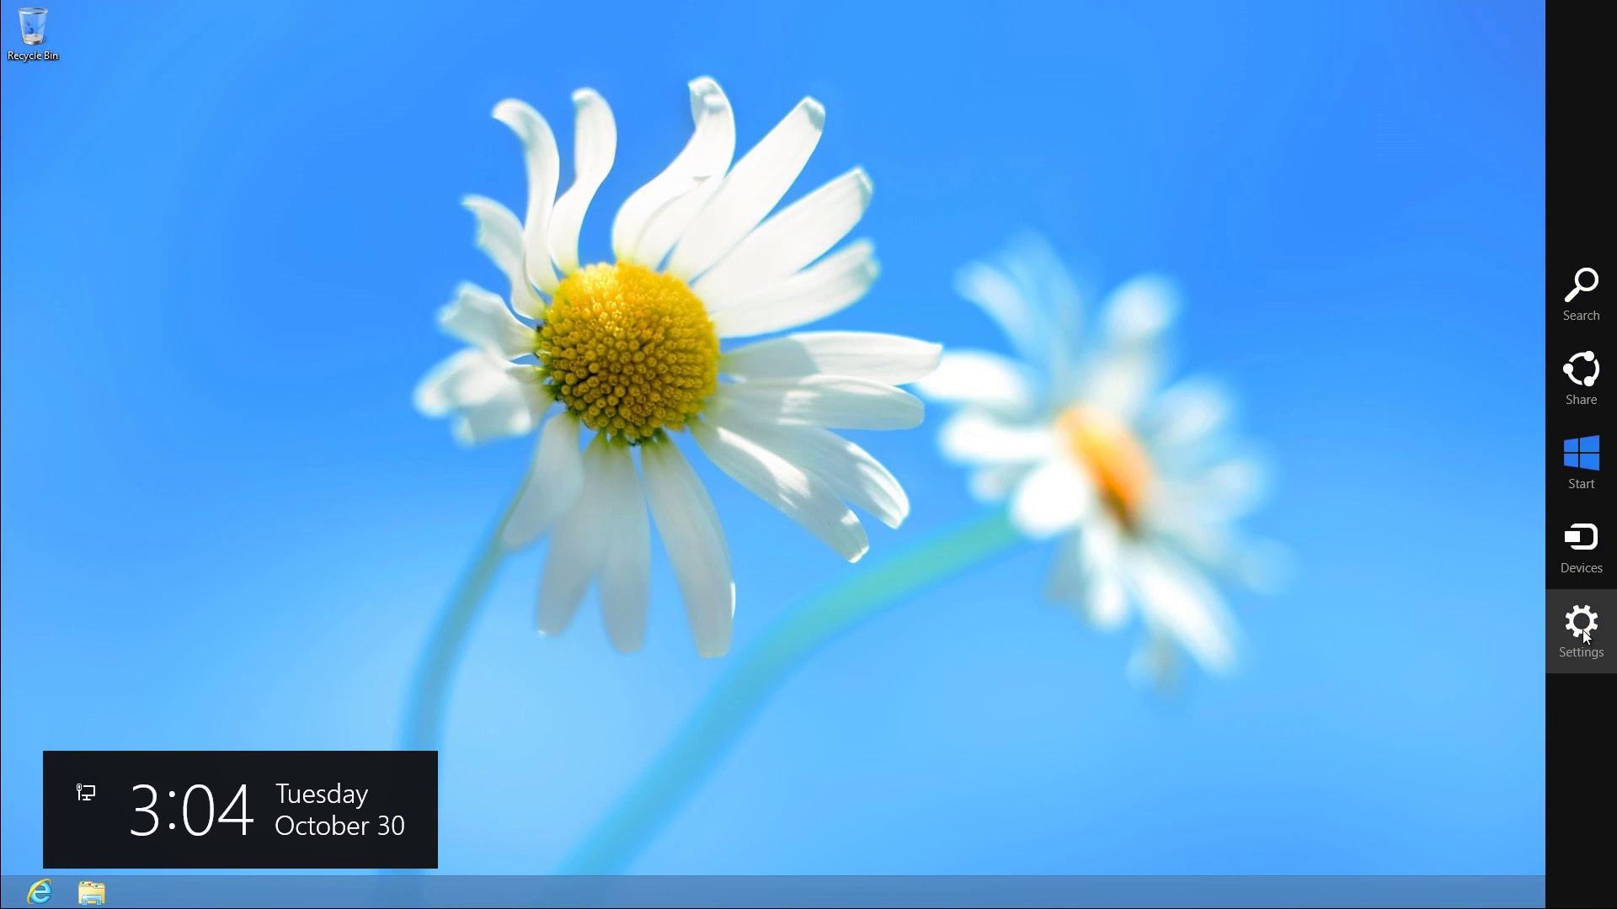
pyautogui.click(1580, 628)
pyautogui.click(1475, 809)
pyautogui.click(1468, 737)
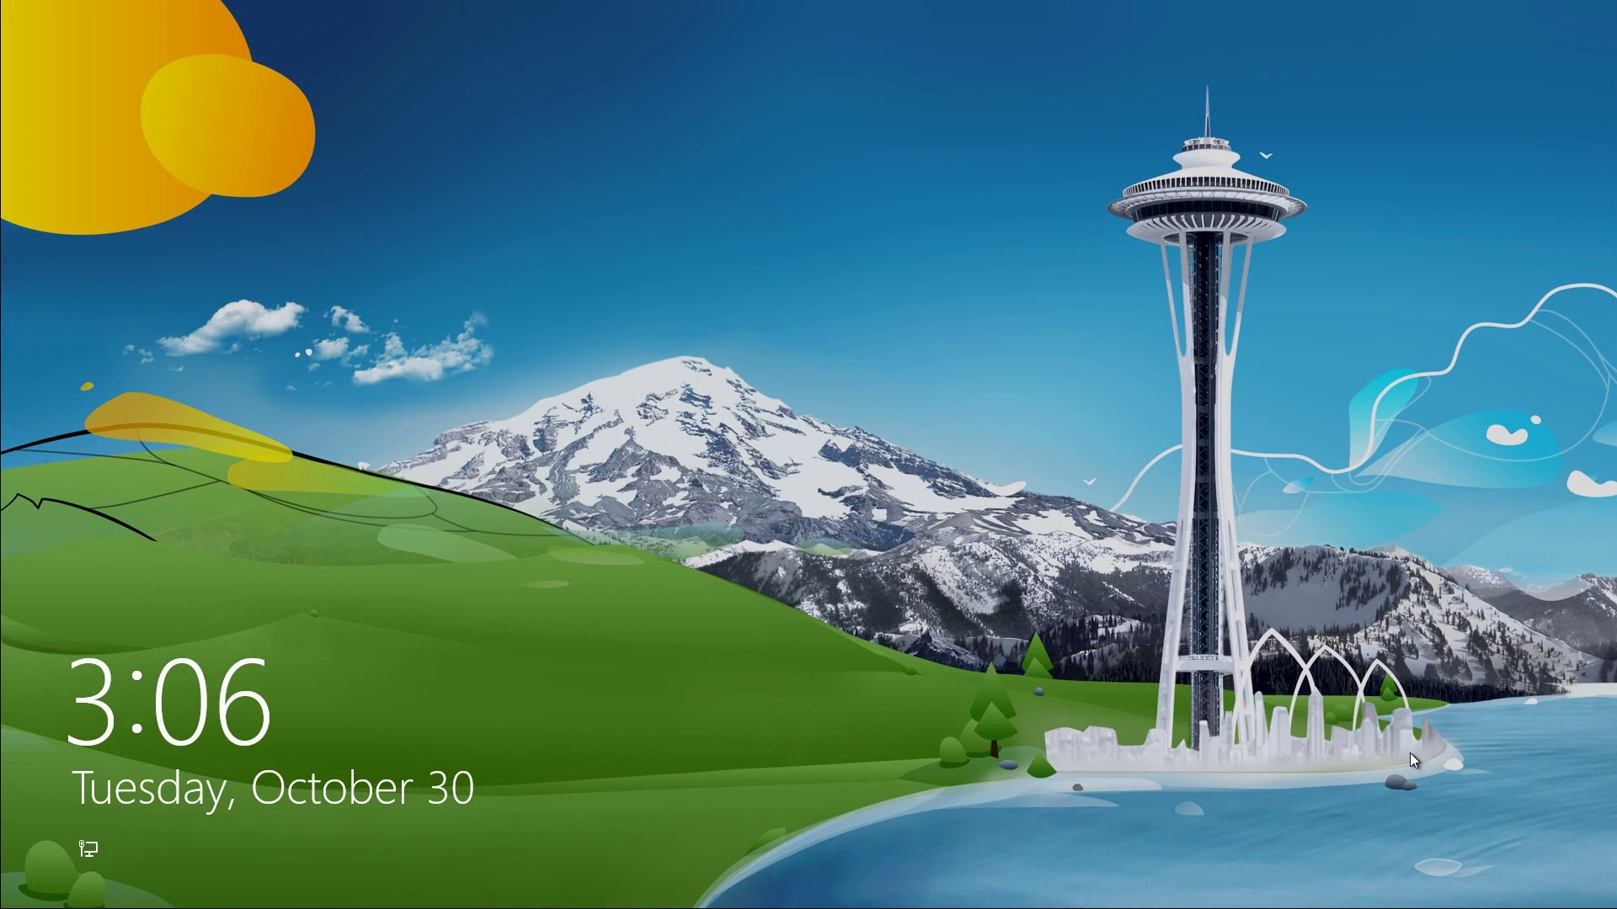
pyautogui.click(1410, 753)
# Sign in to the Windows 8 client, check the new Google Chrome tile, and open the Desktop
pyautogui.write('P')
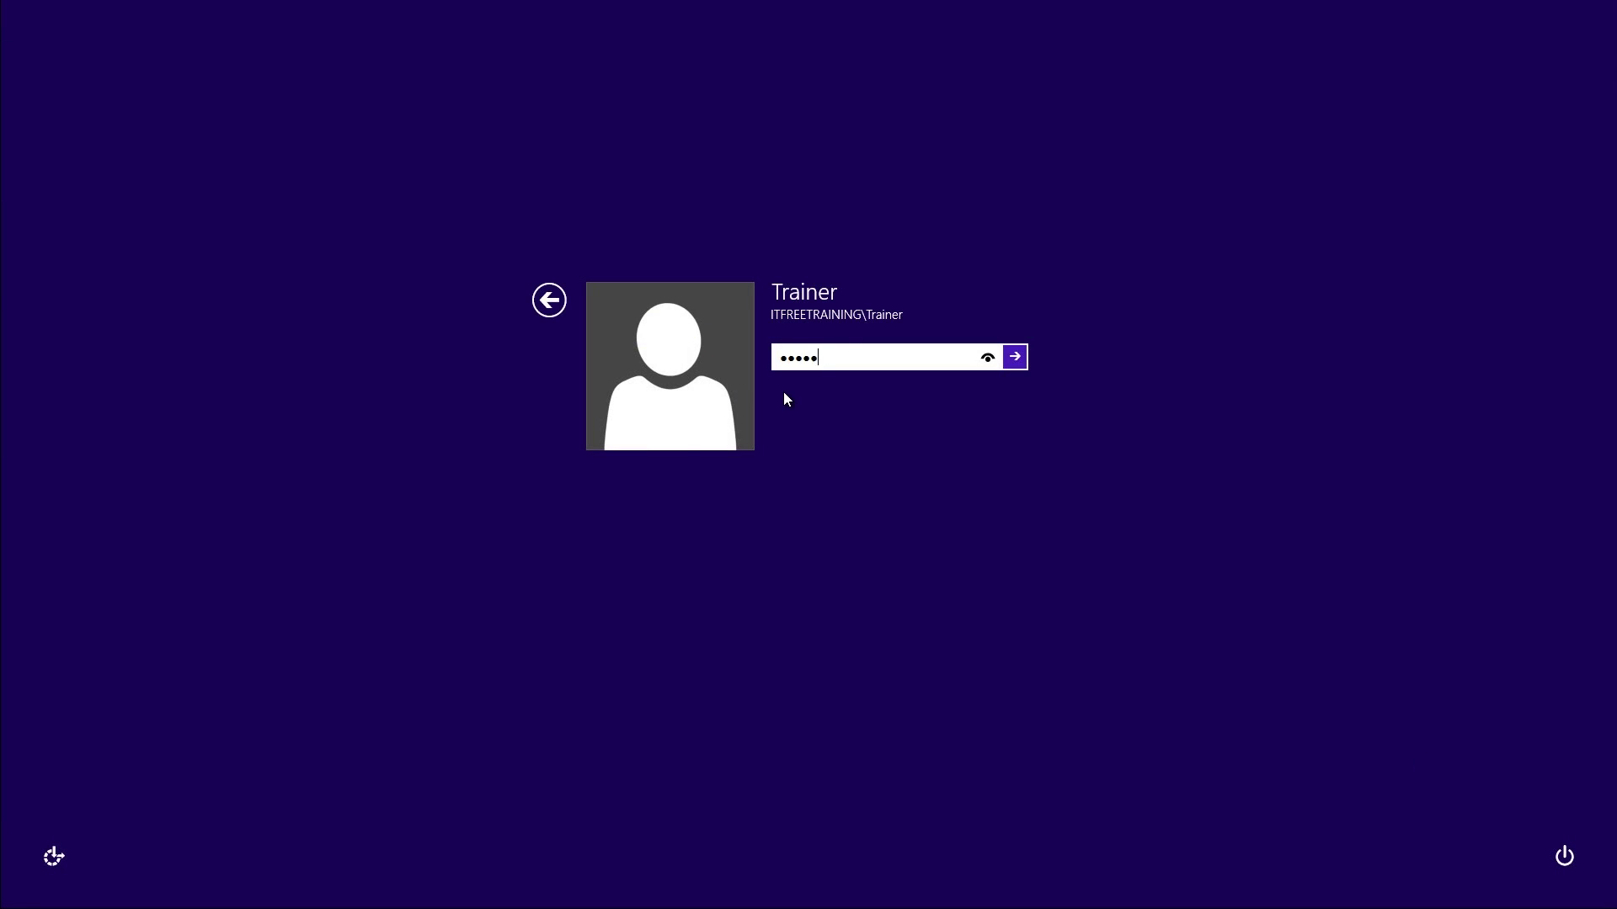
pyautogui.press('Return')
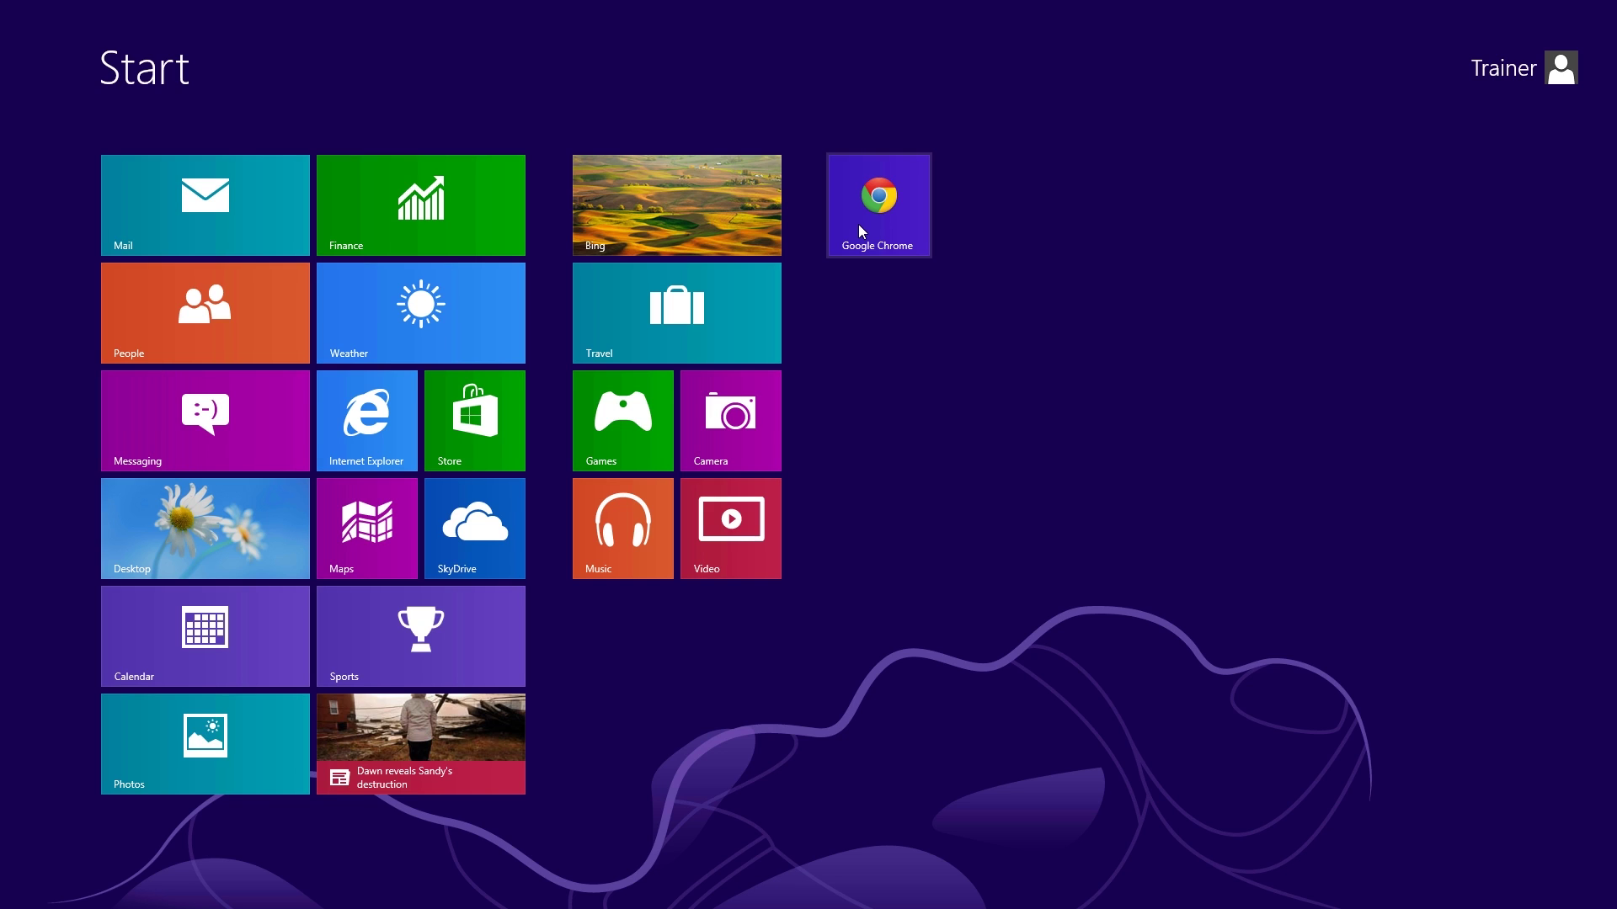
pyautogui.click(263, 556)
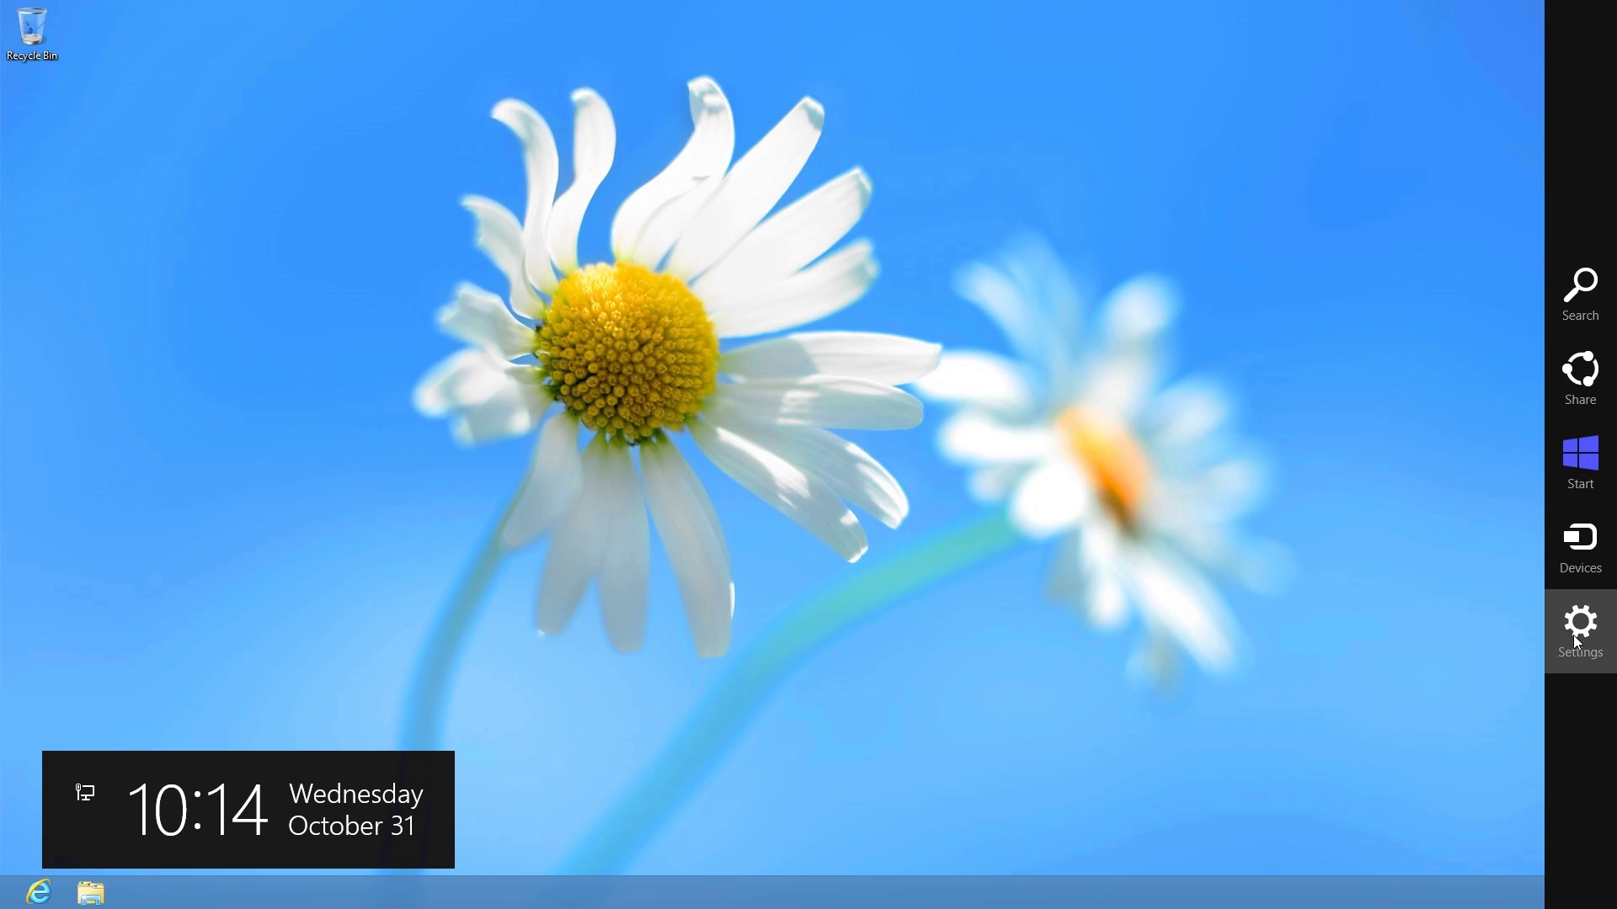
# Reach Control Panel's 'Install a program from the network' page listing Adobe Reader XI
pyautogui.click(1573, 635)
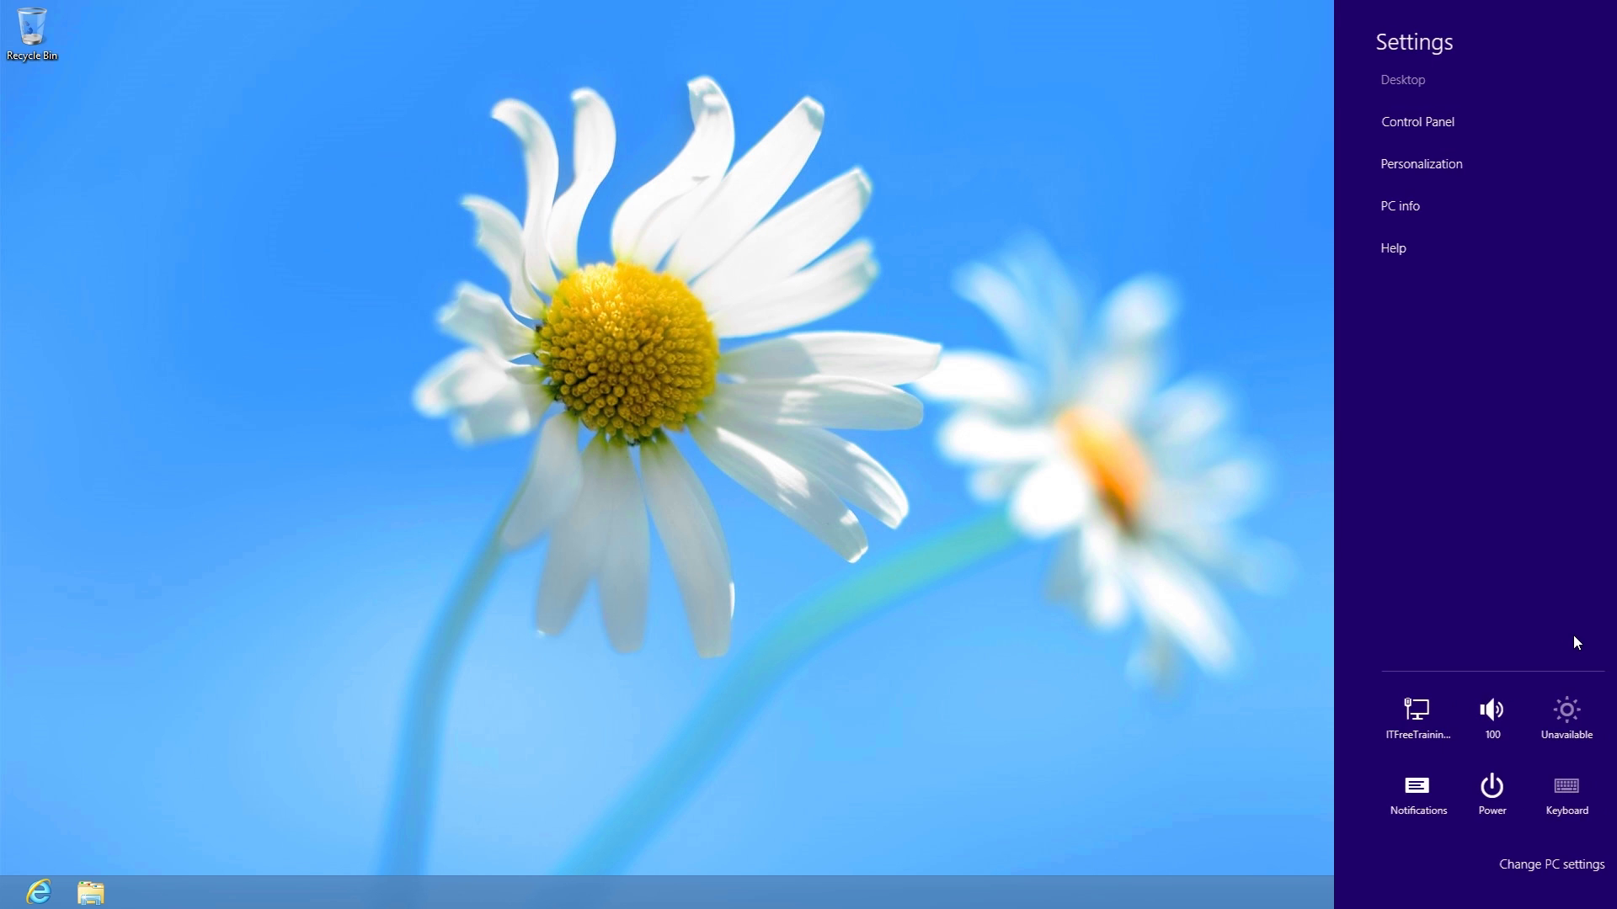
pyautogui.click(1477, 121)
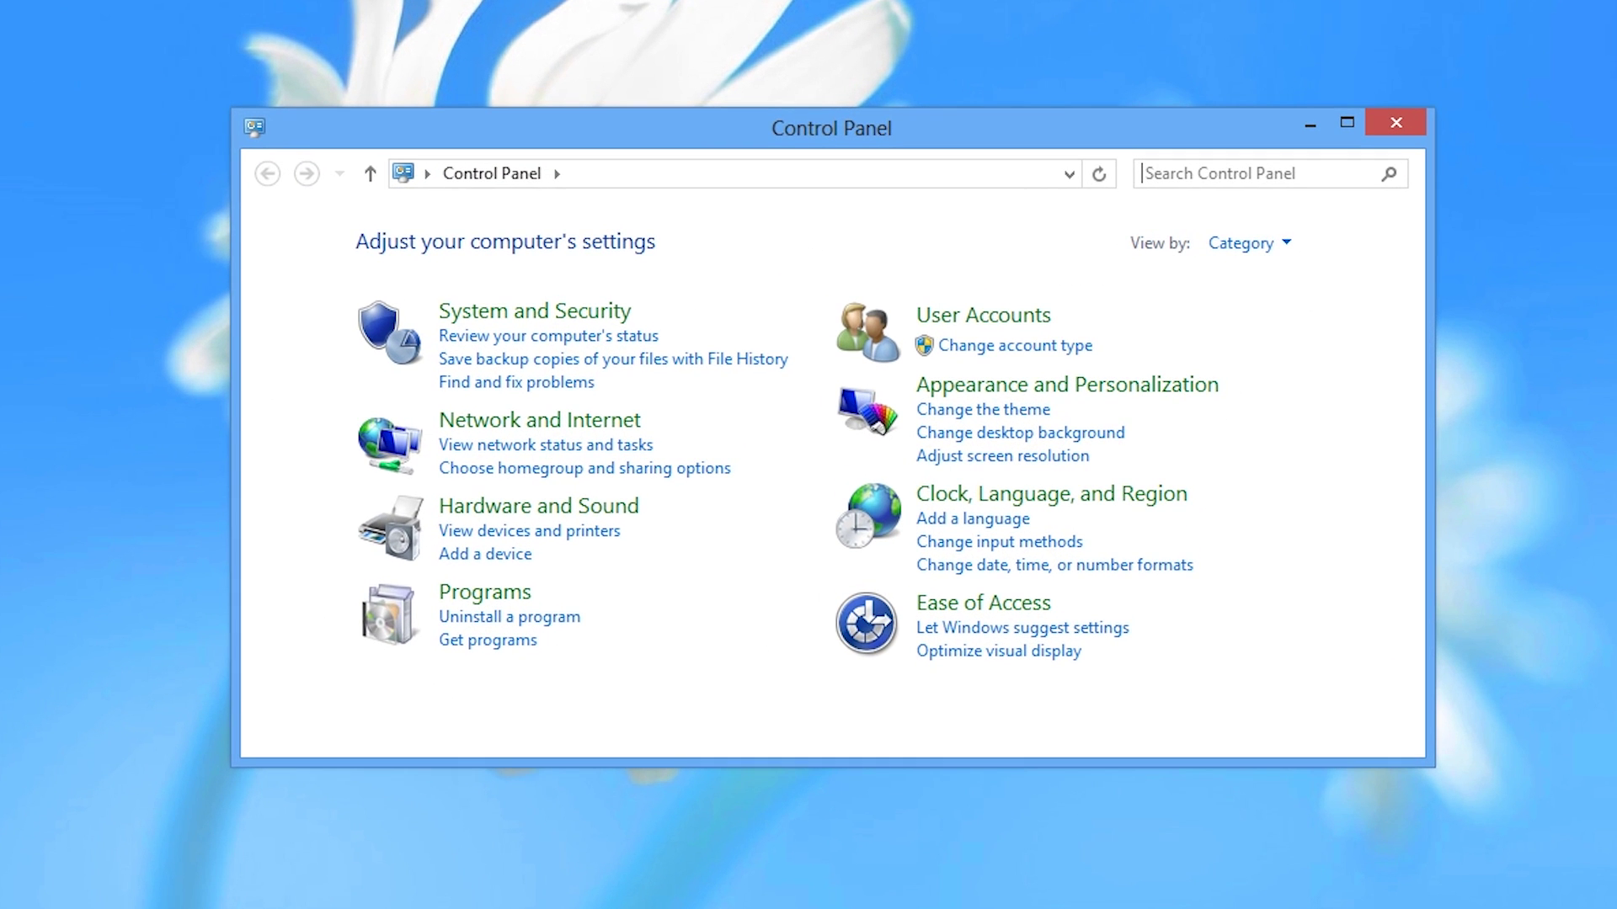
pyautogui.click(555, 595)
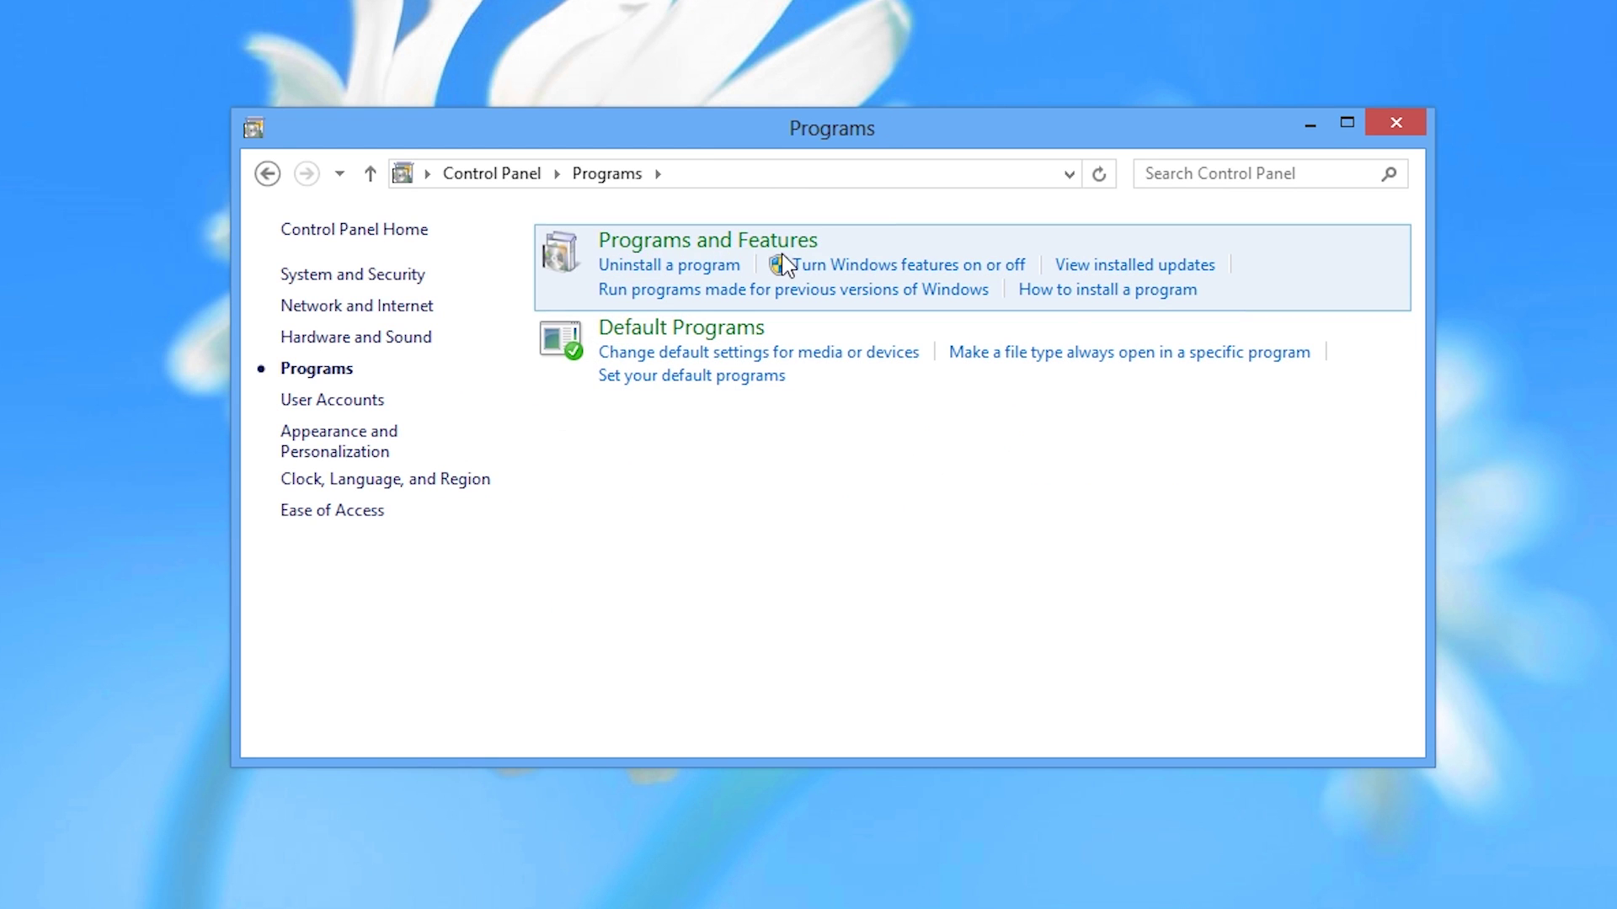
pyautogui.click(612, 251)
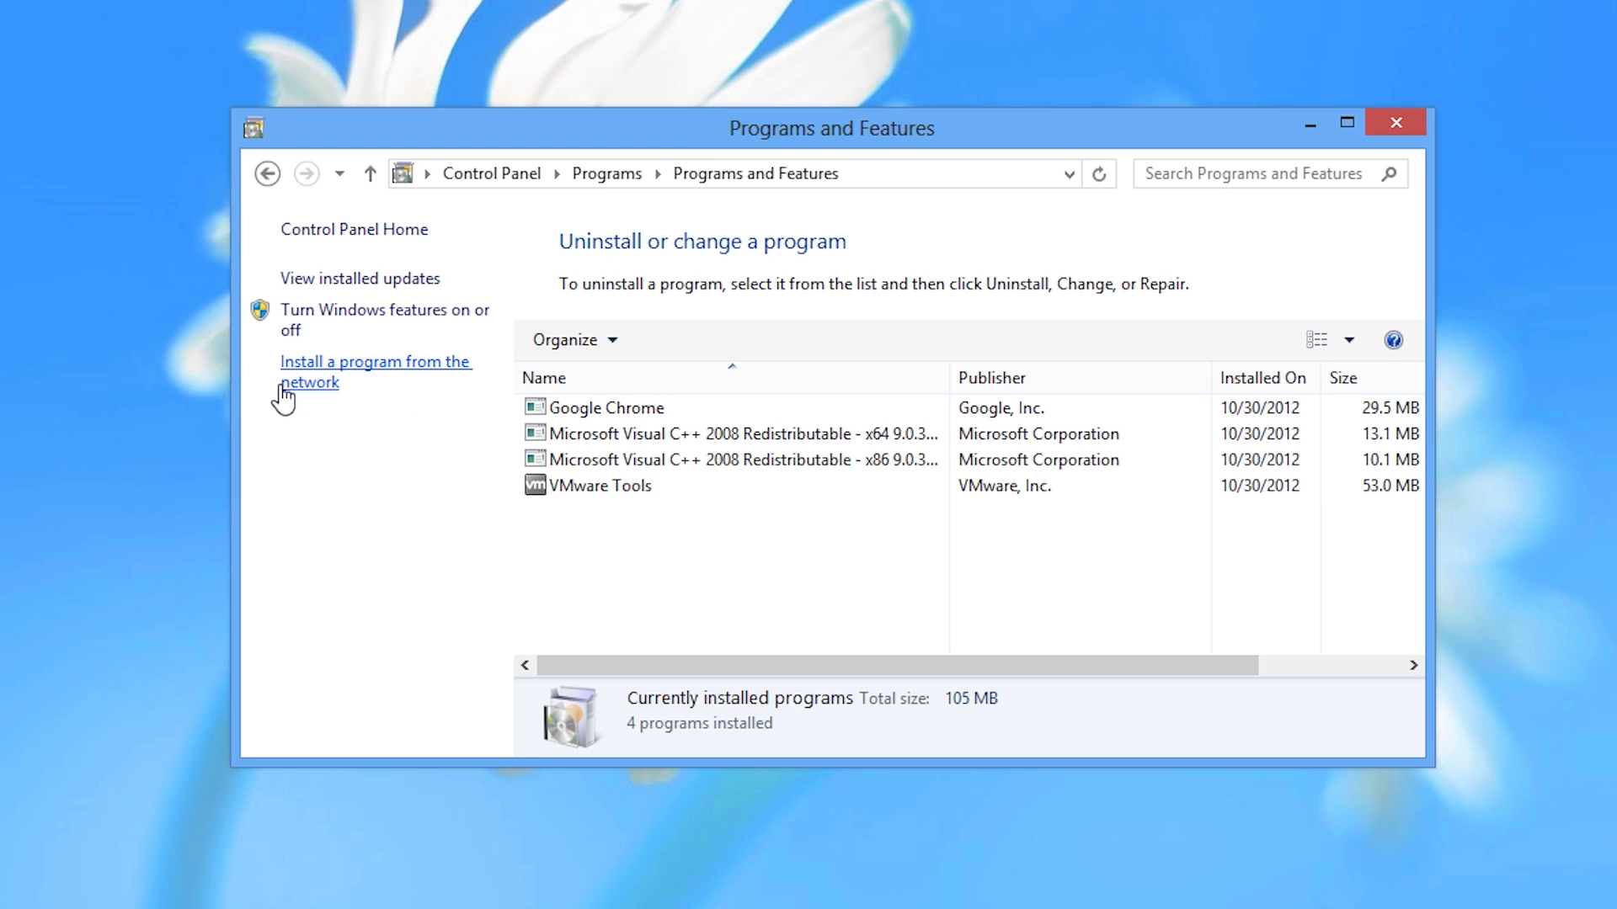
pyautogui.click(282, 388)
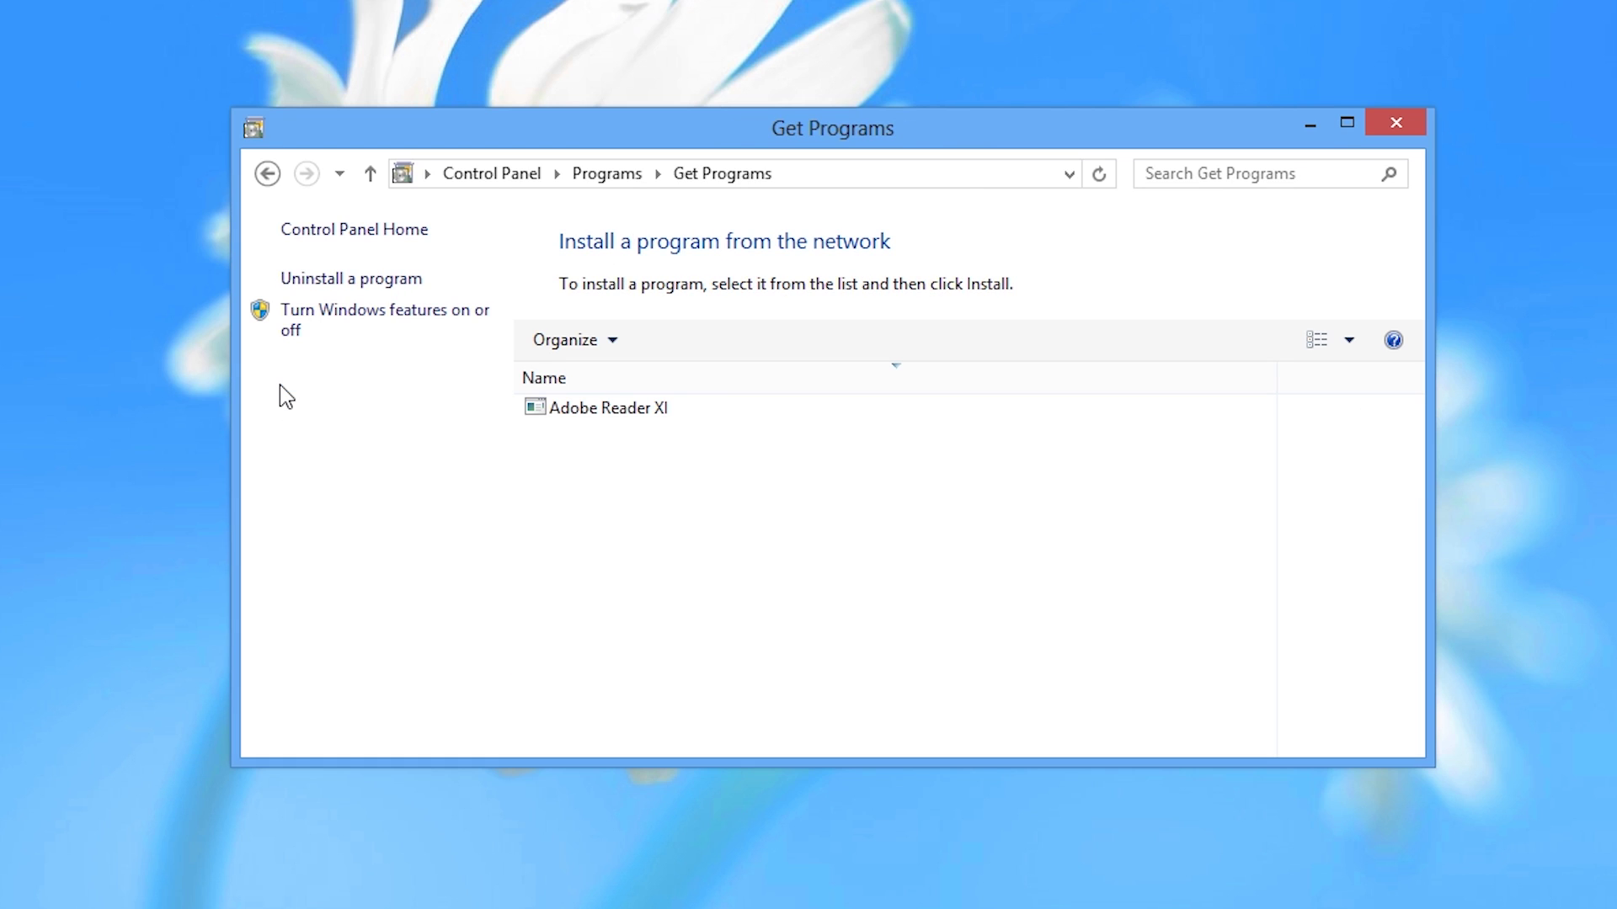
# Install Adobe Reader XI from the network with 'Install updates automatically' kept on
pyautogui.click(558, 411)
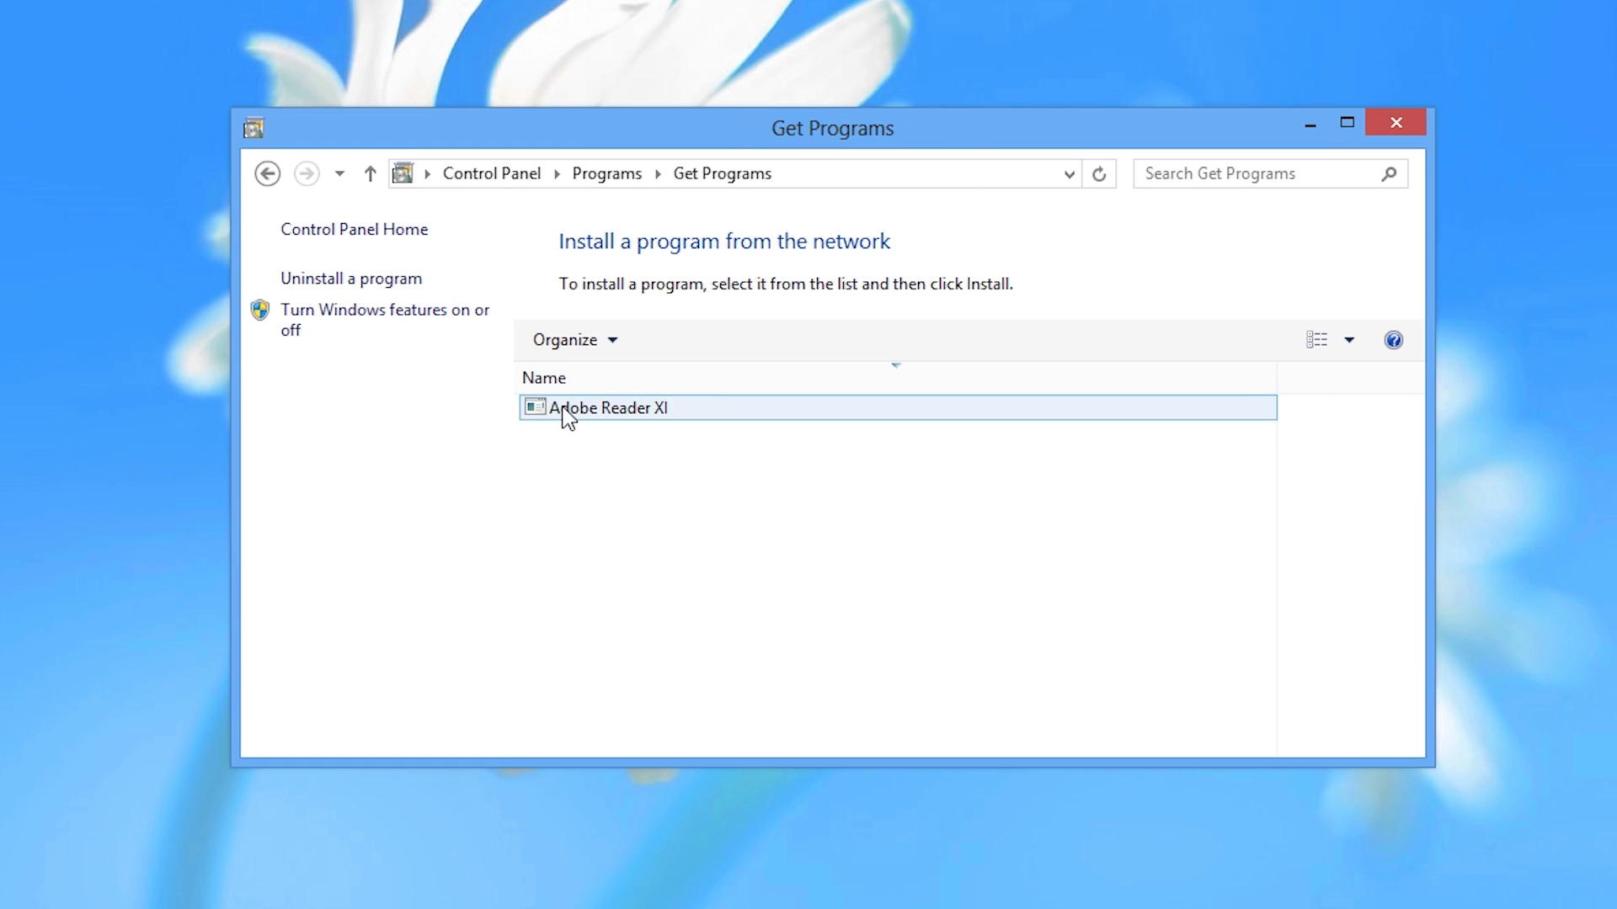
pyautogui.click(690, 407)
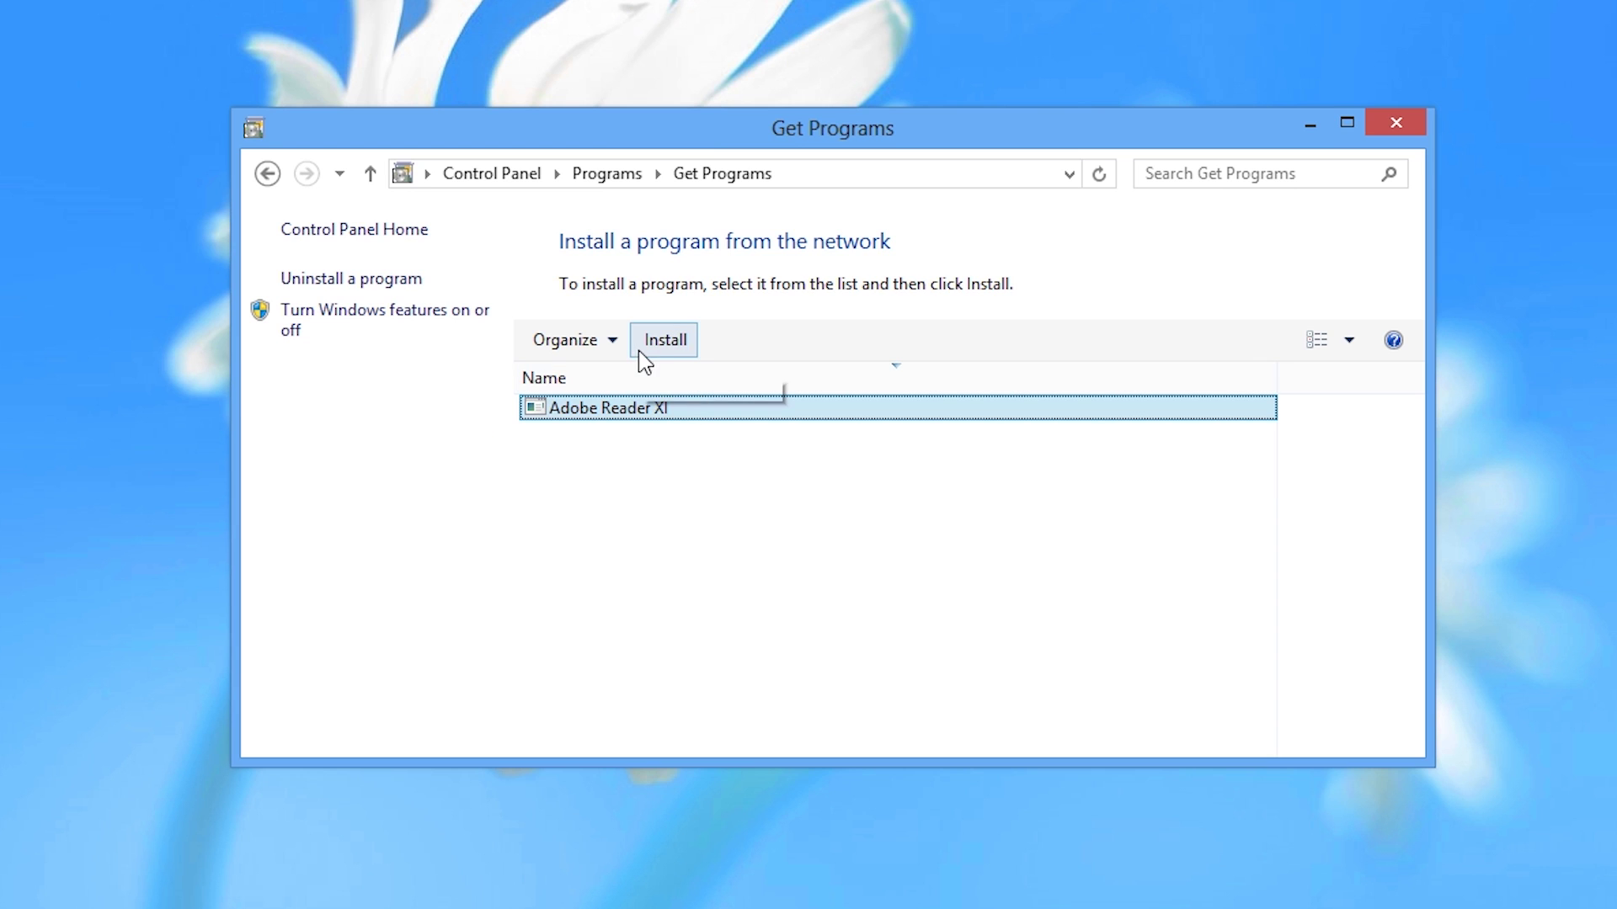
pyautogui.click(685, 352)
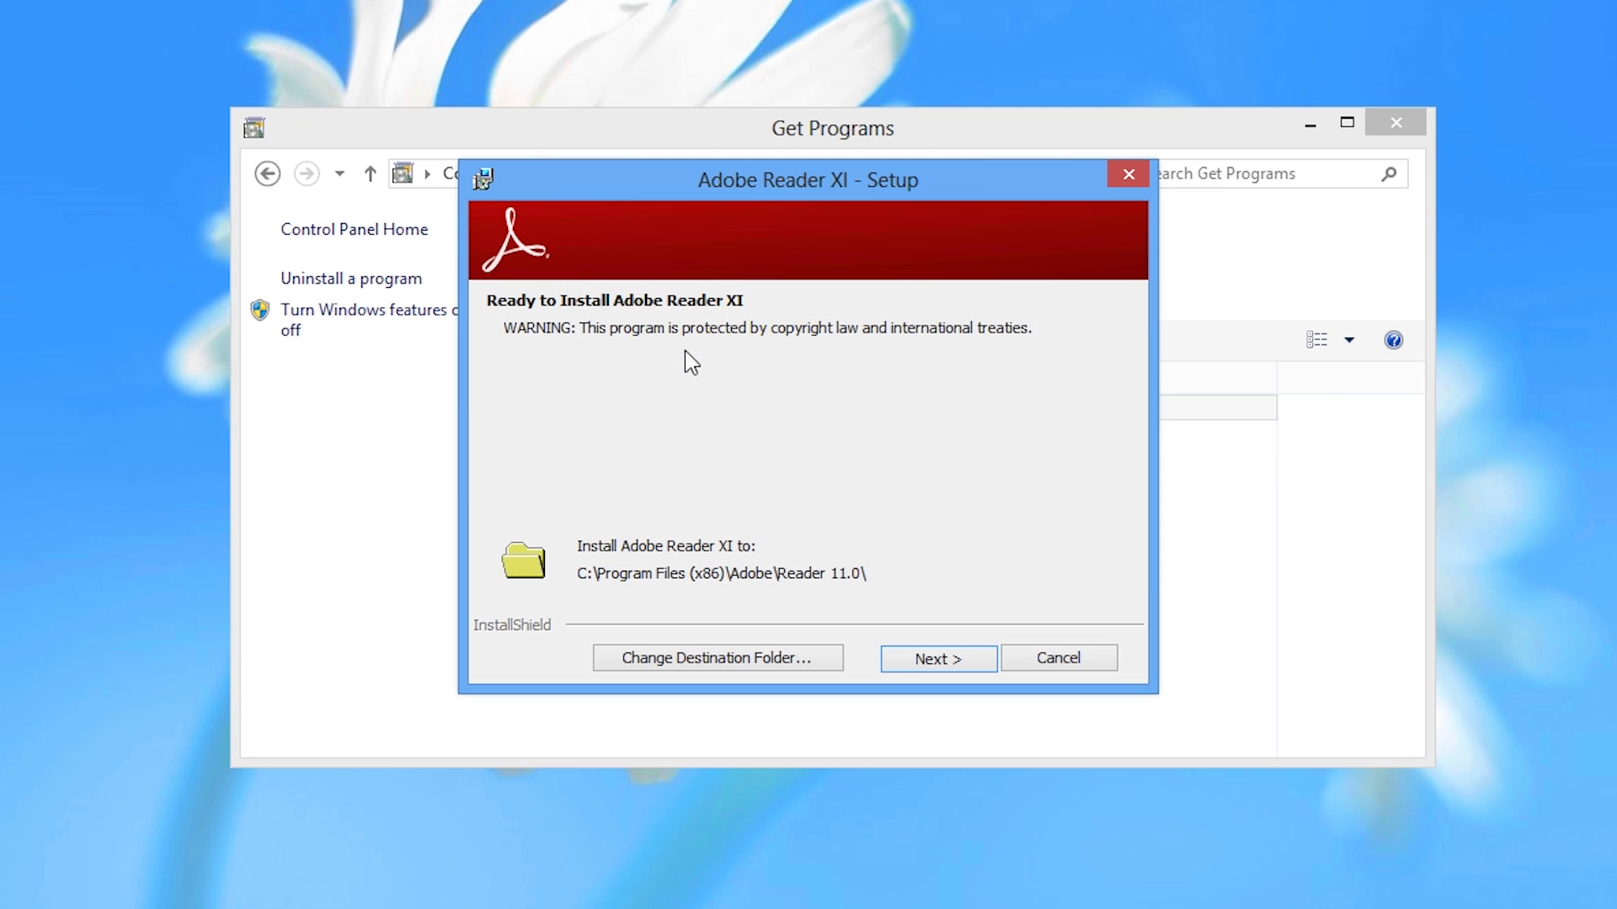
pyautogui.click(934, 672)
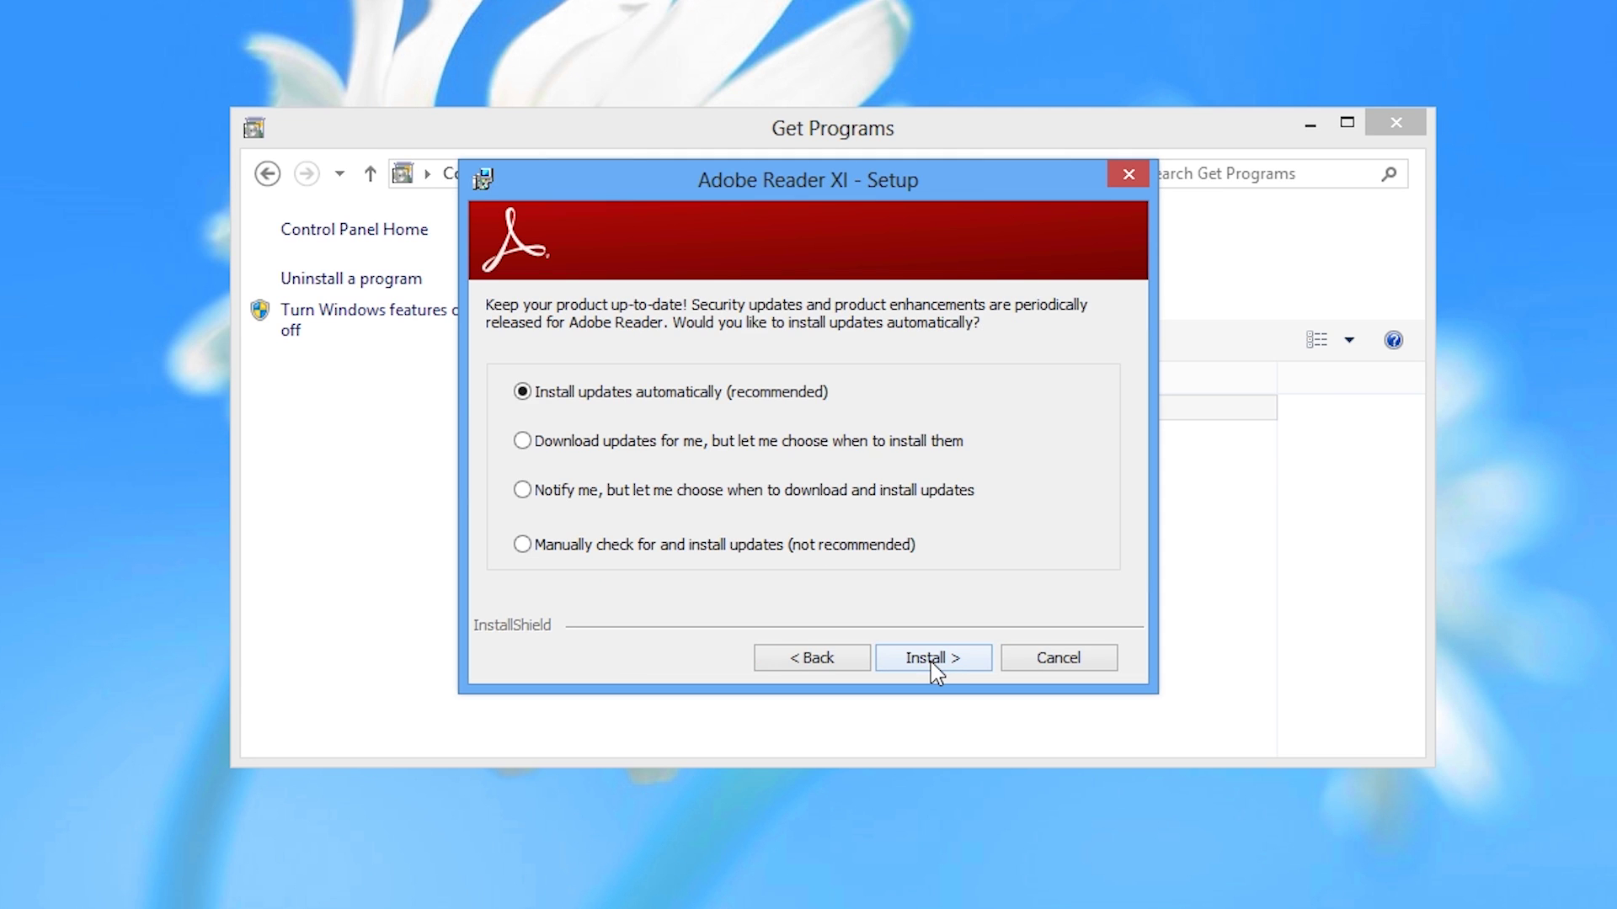
pyautogui.click(933, 663)
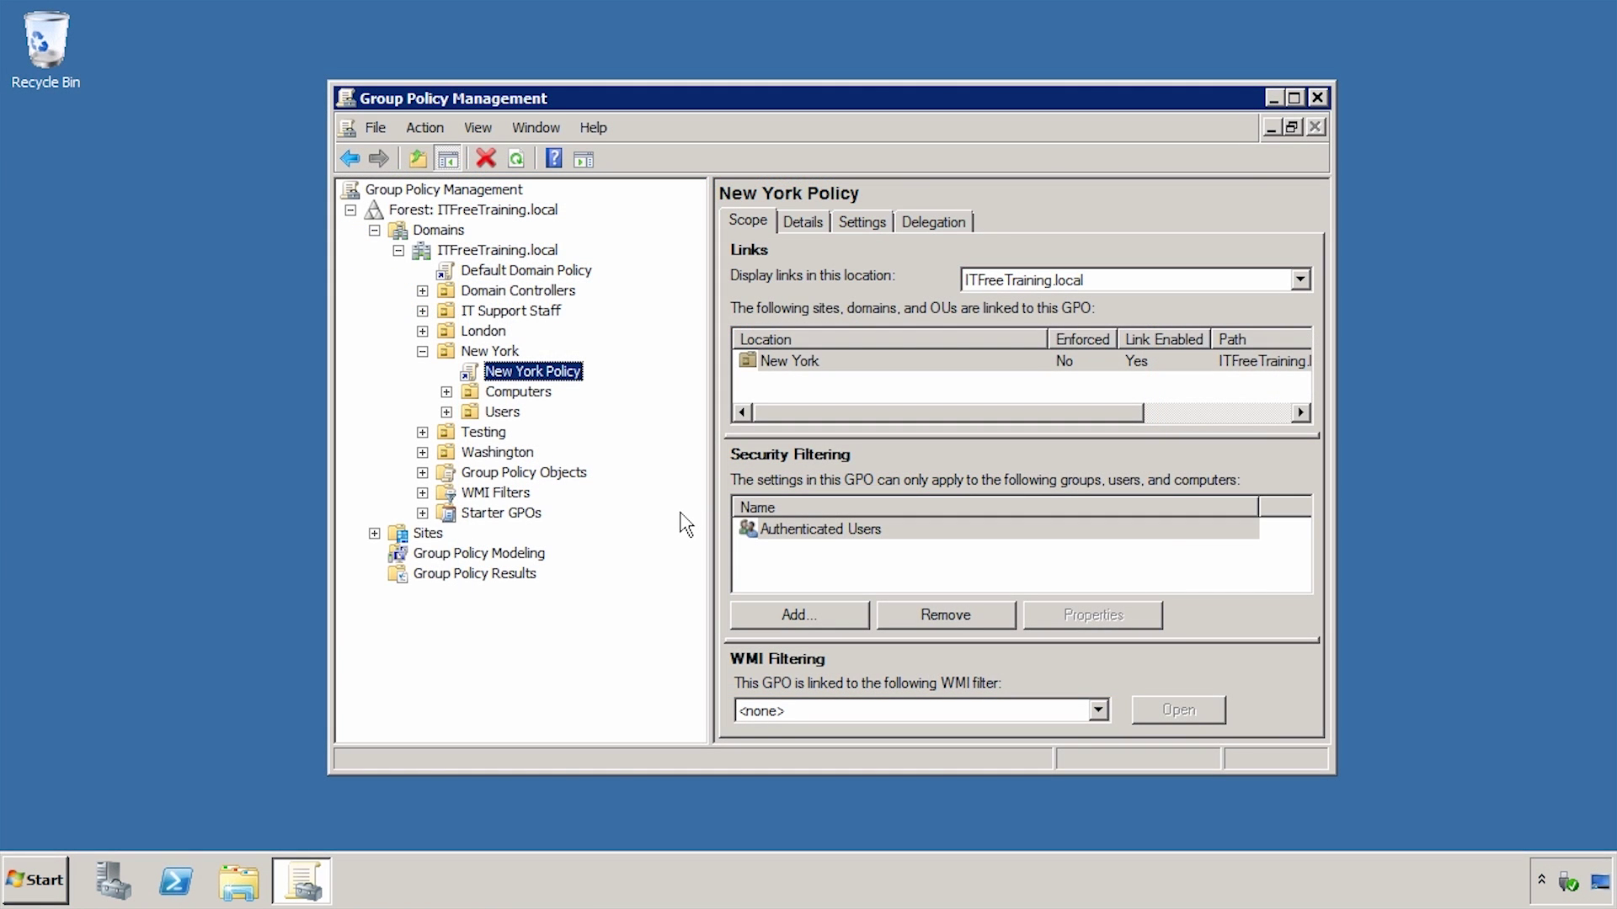
# Edit New York Policy and show User Configuration's Software installation packages
pyautogui.rightClick(517, 371)
pyautogui.click(692, 384)
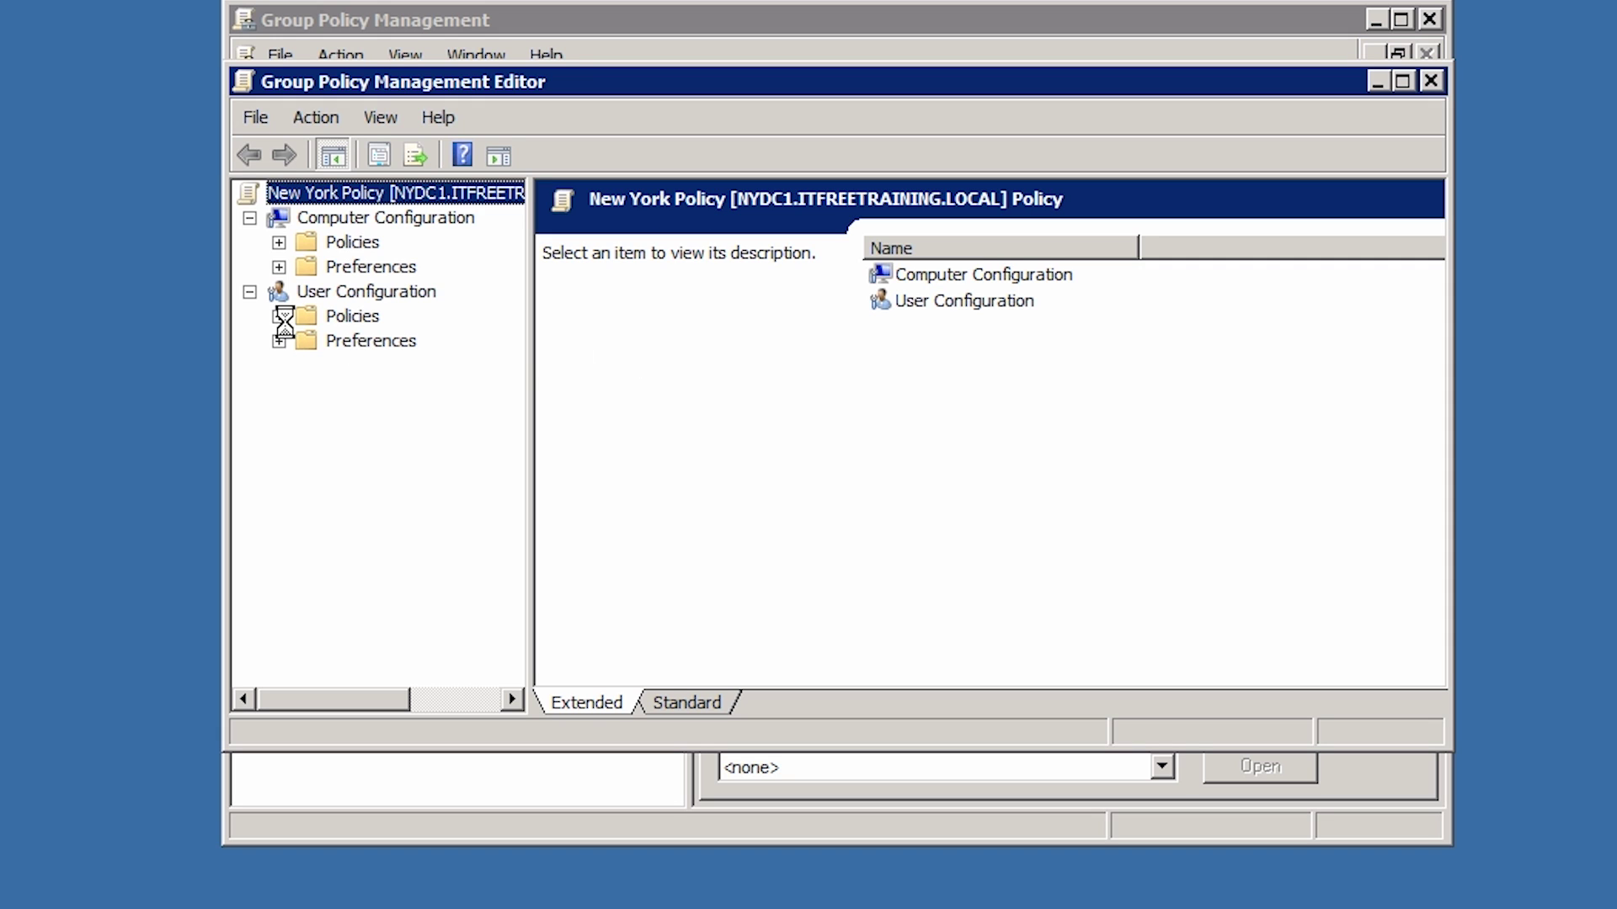
pyautogui.click(279, 316)
pyautogui.click(308, 340)
pyautogui.click(369, 364)
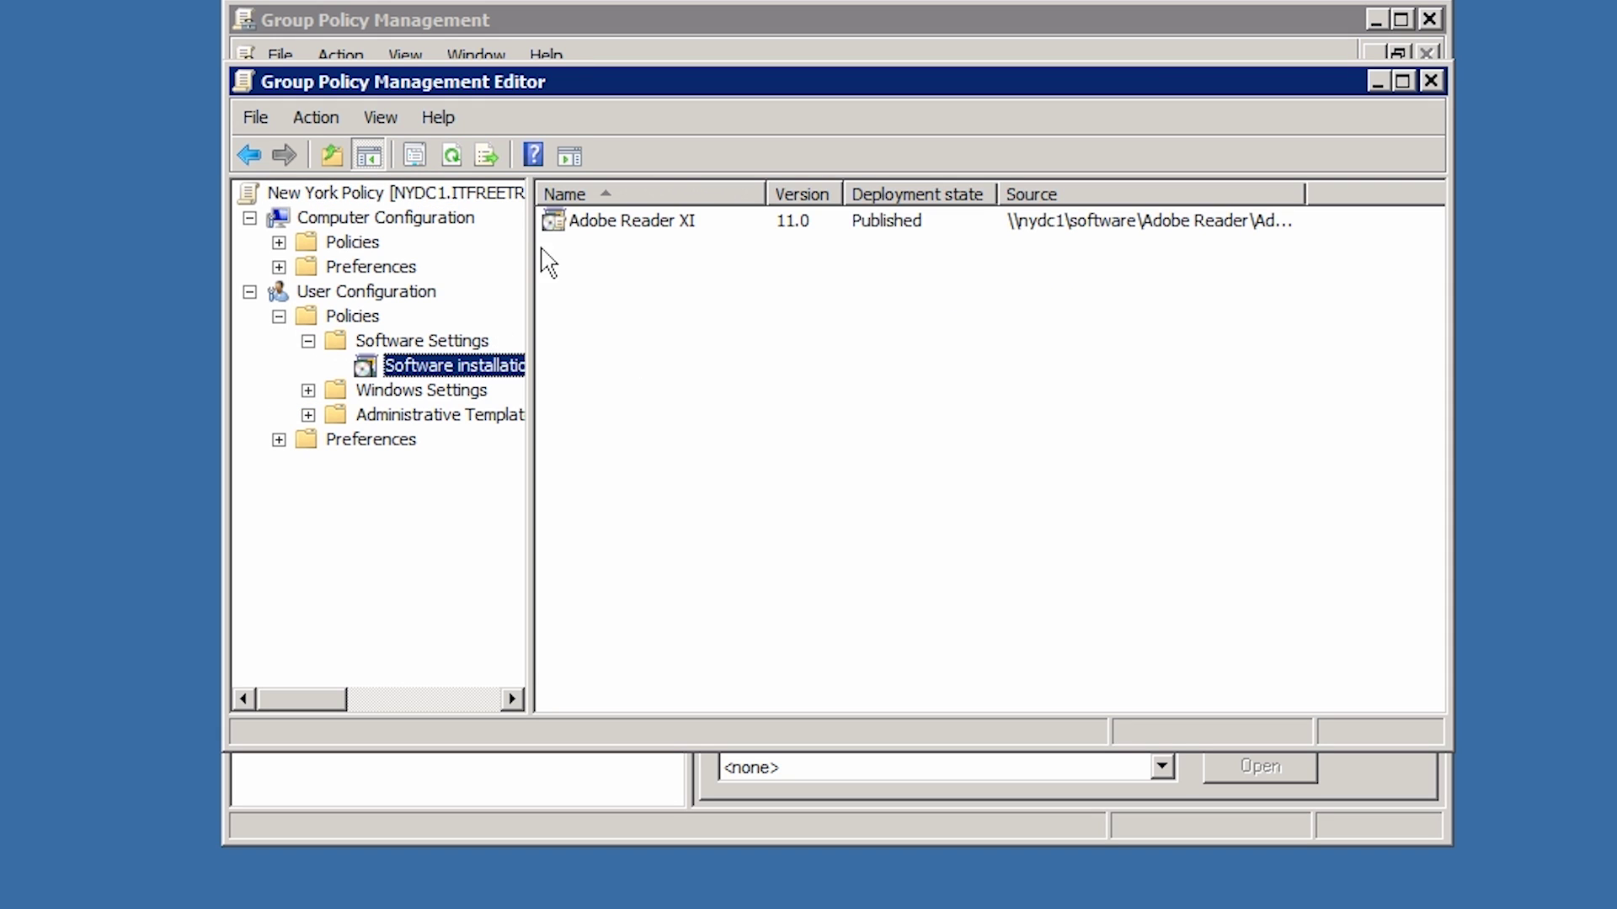
# In Adobe Reader XI's Upgrades properties, make the upgrade required for existing packages
pyautogui.click(594, 222)
pyautogui.rightClick(775, 223)
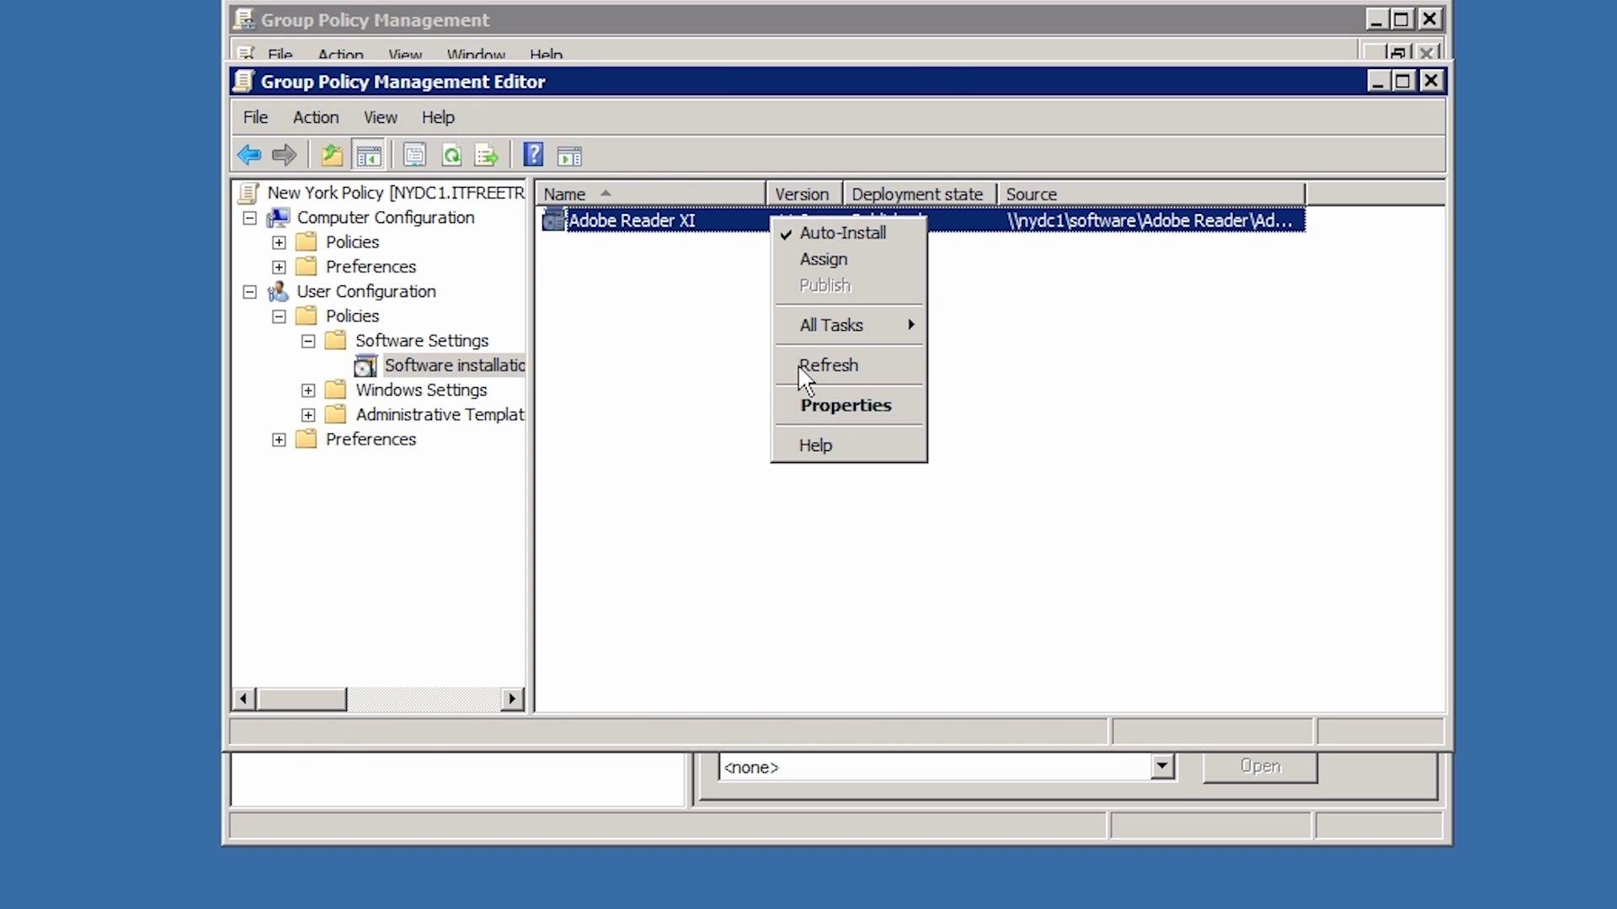
pyautogui.click(901, 407)
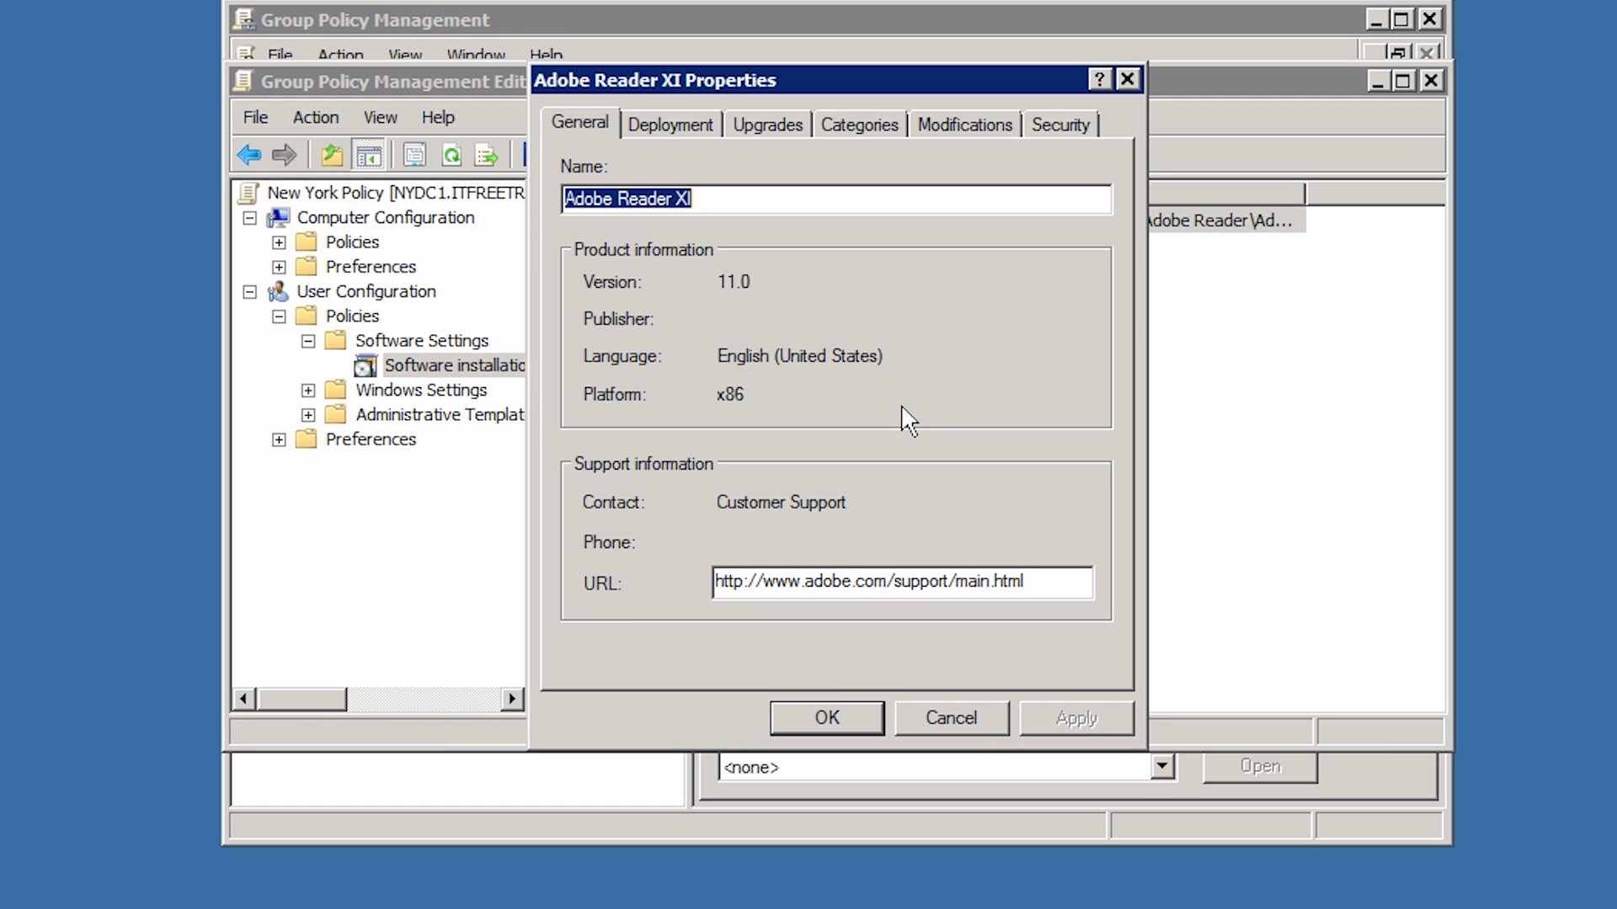
pyautogui.click(764, 126)
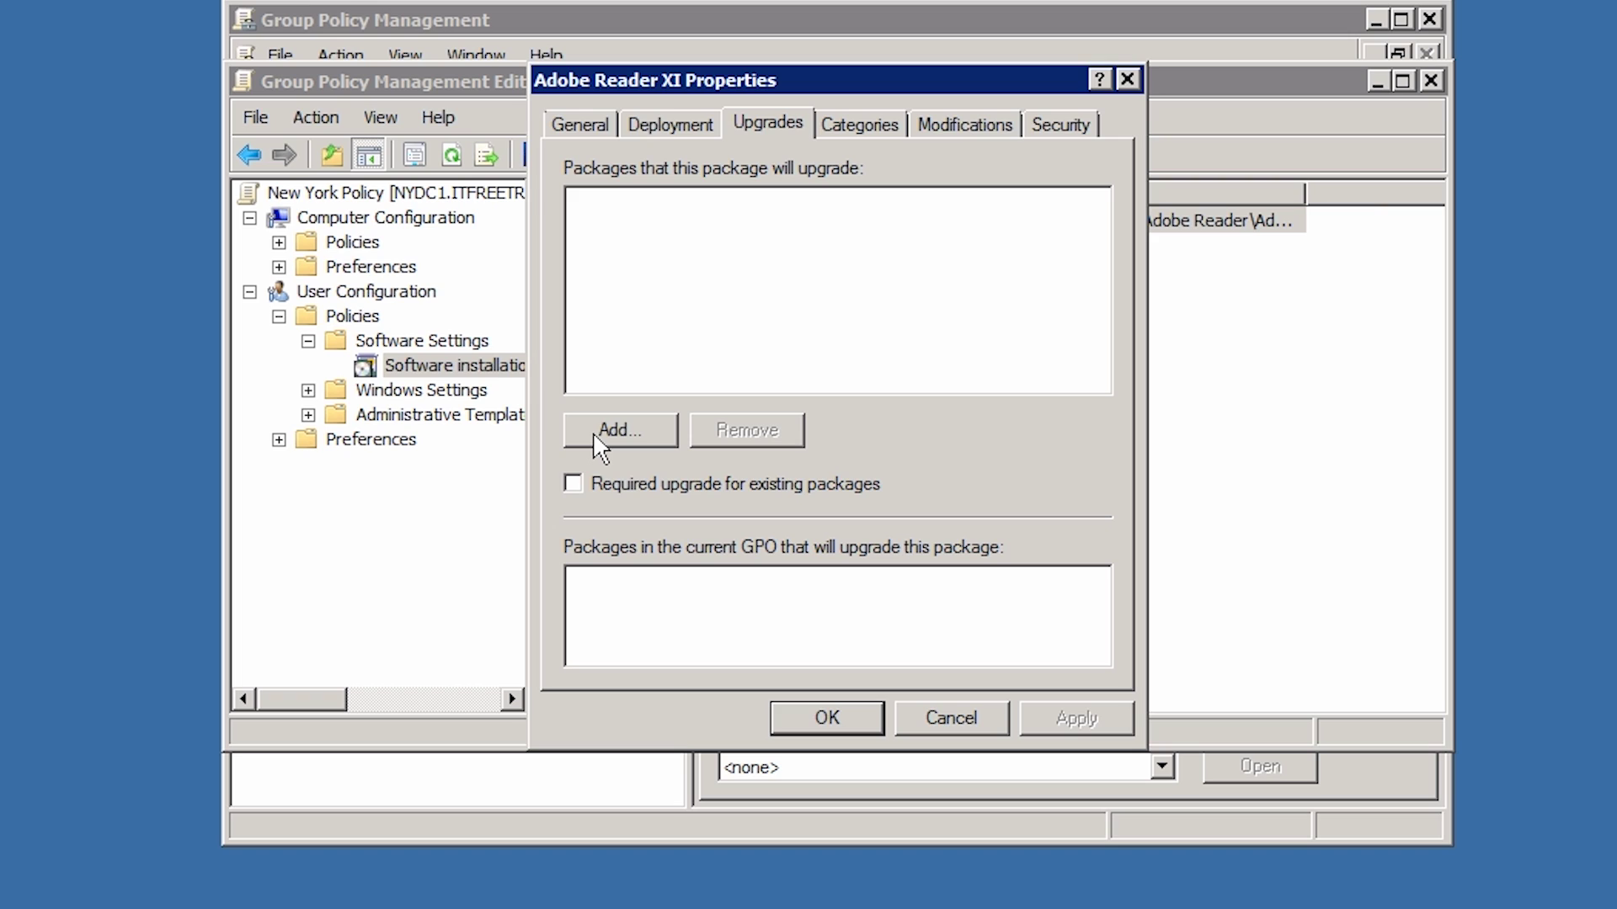
pyautogui.click(575, 486)
pyautogui.click(938, 716)
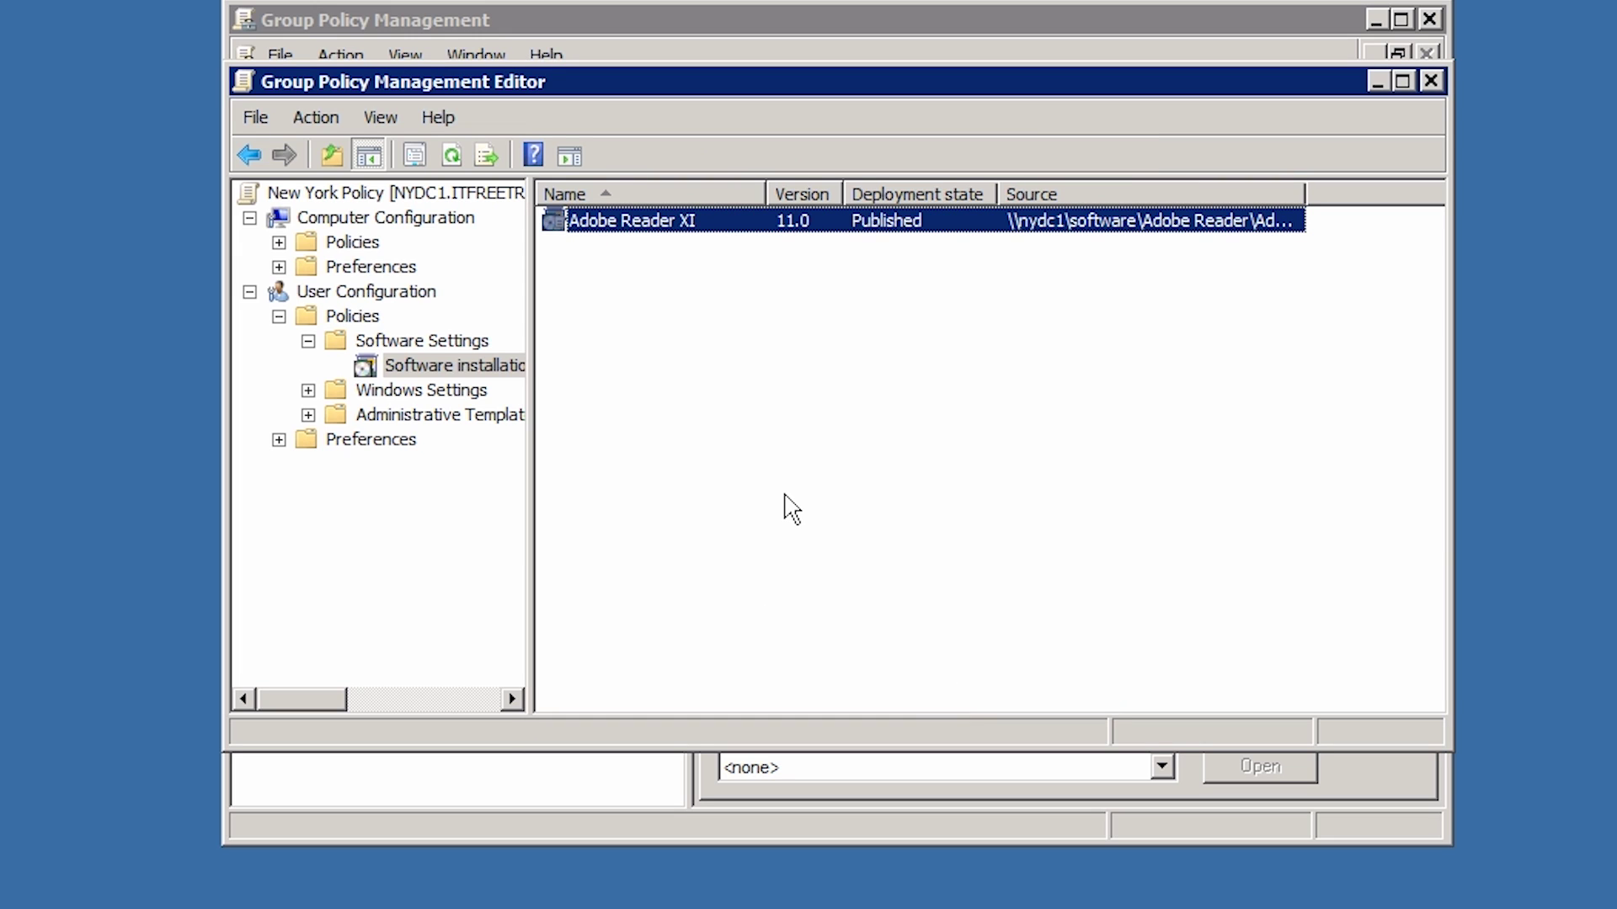
# Bring up the Adobe Reader XI package's context menu for All Tasks > Remove
pyautogui.rightClick(590, 211)
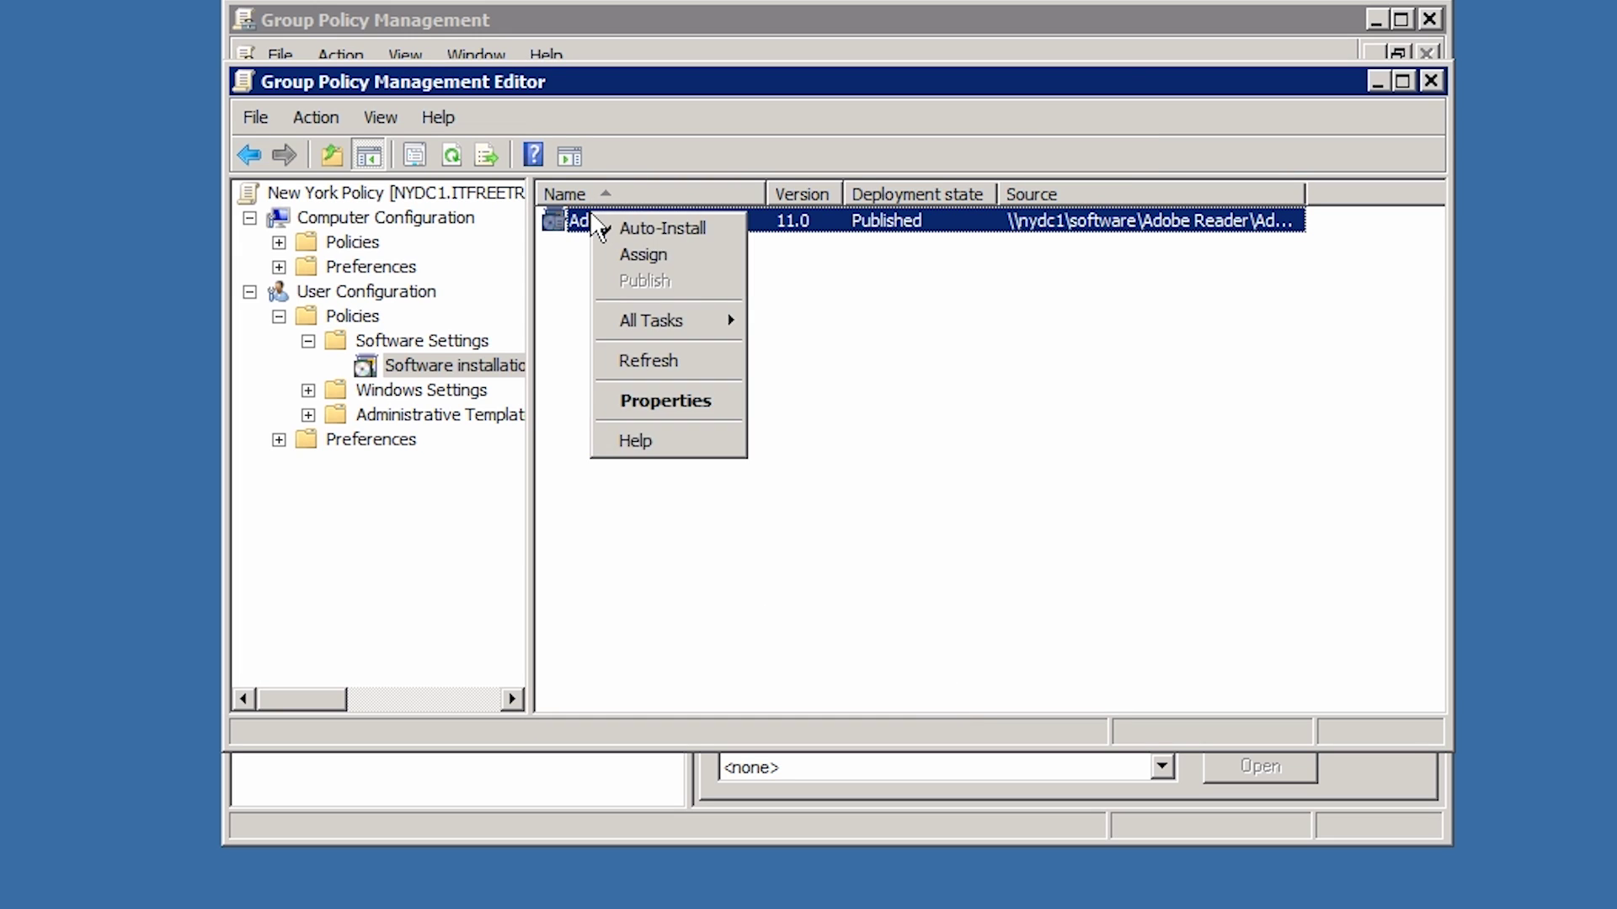
pyautogui.moveTo(652, 320)
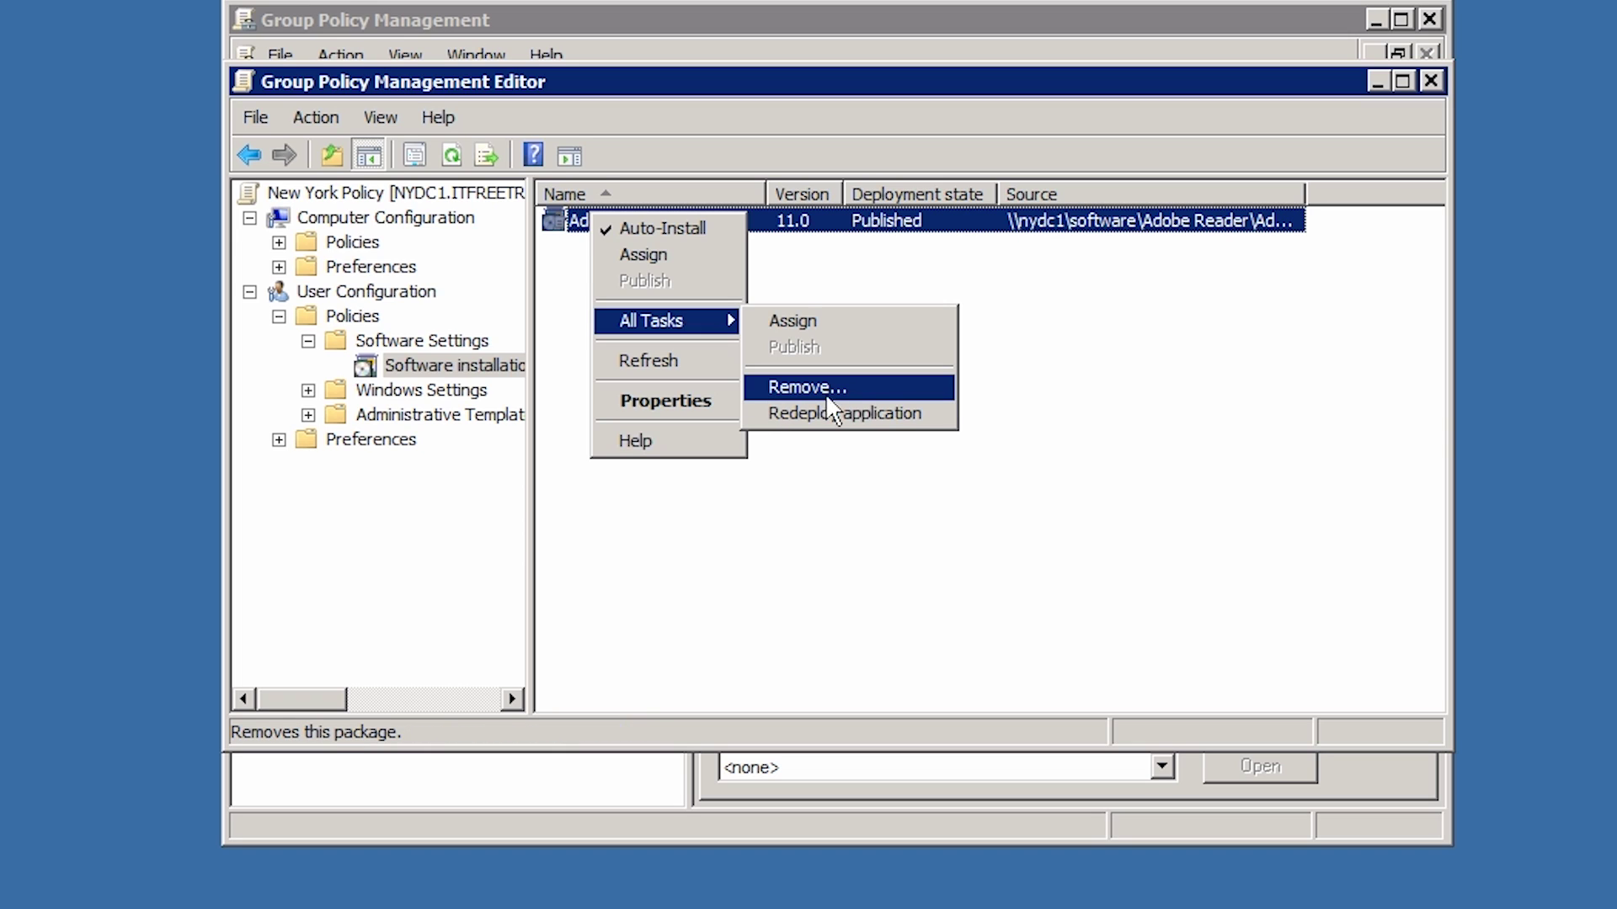
# Remove Adobe Reader XI with 'Allow users to continue to use the software, but prevent new installations'
pyautogui.click(752, 396)
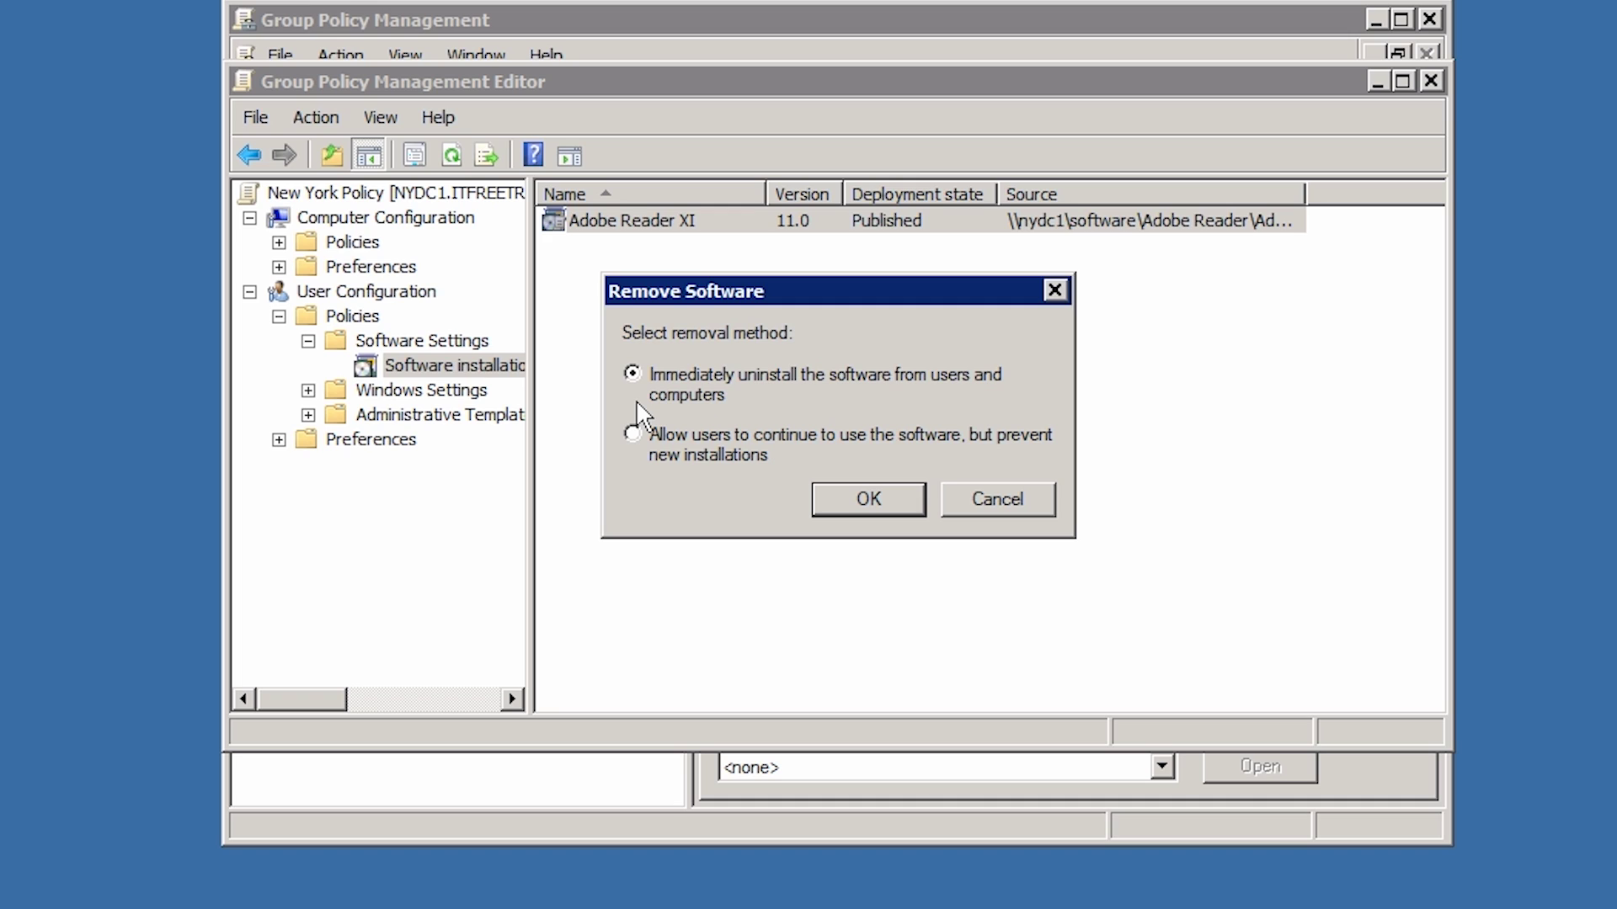
pyautogui.click(638, 445)
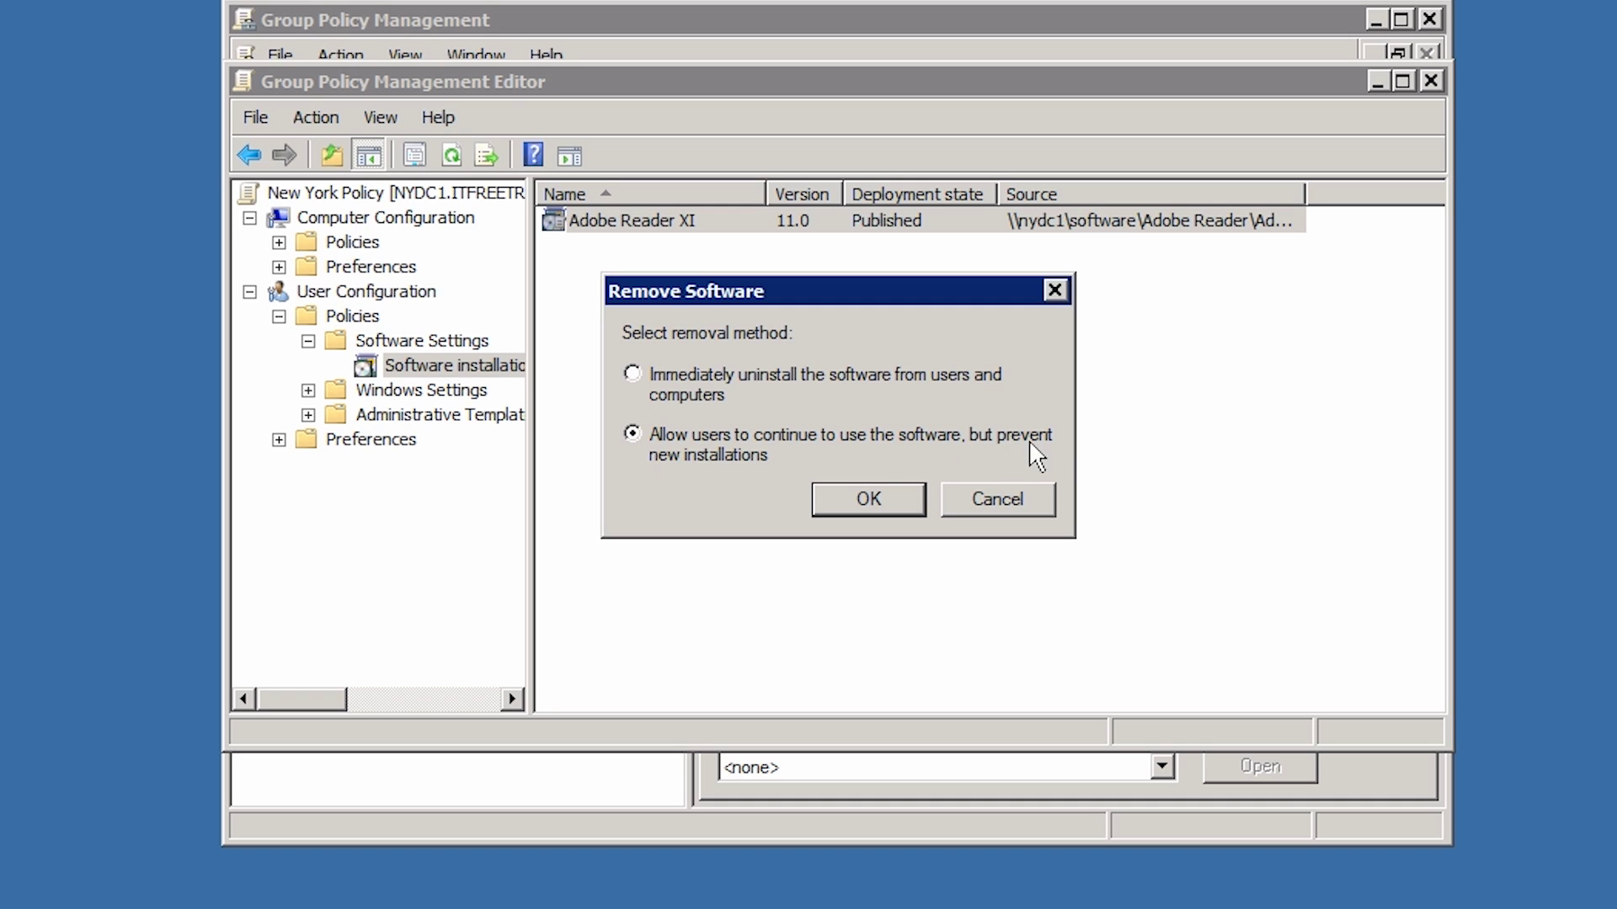